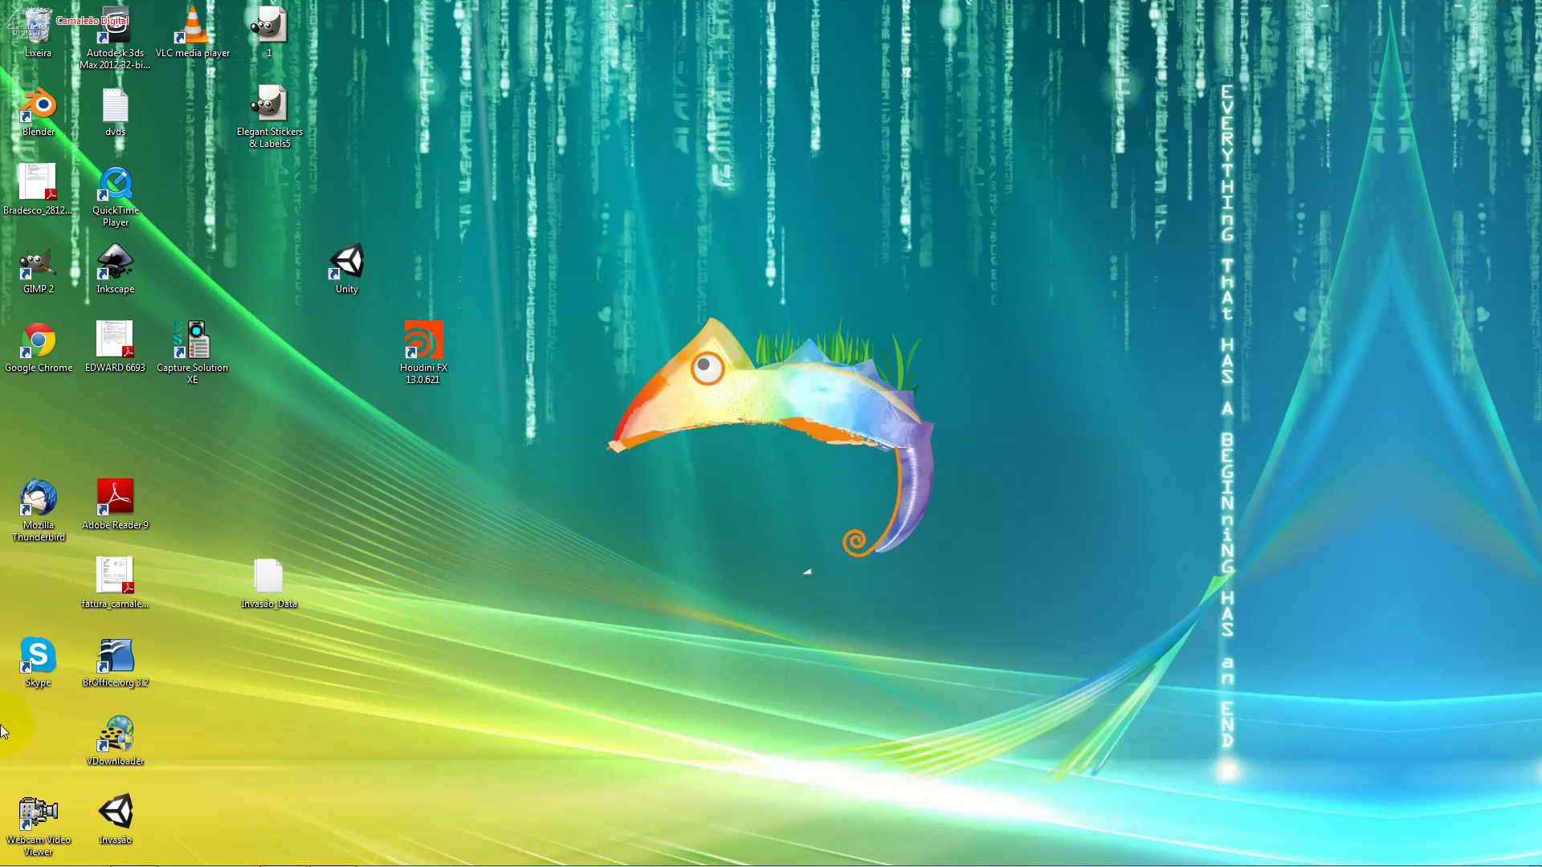
Step: Check in a file window that the projeto01 folder under unity3d_aviacao is empty
left_click(133, 851)
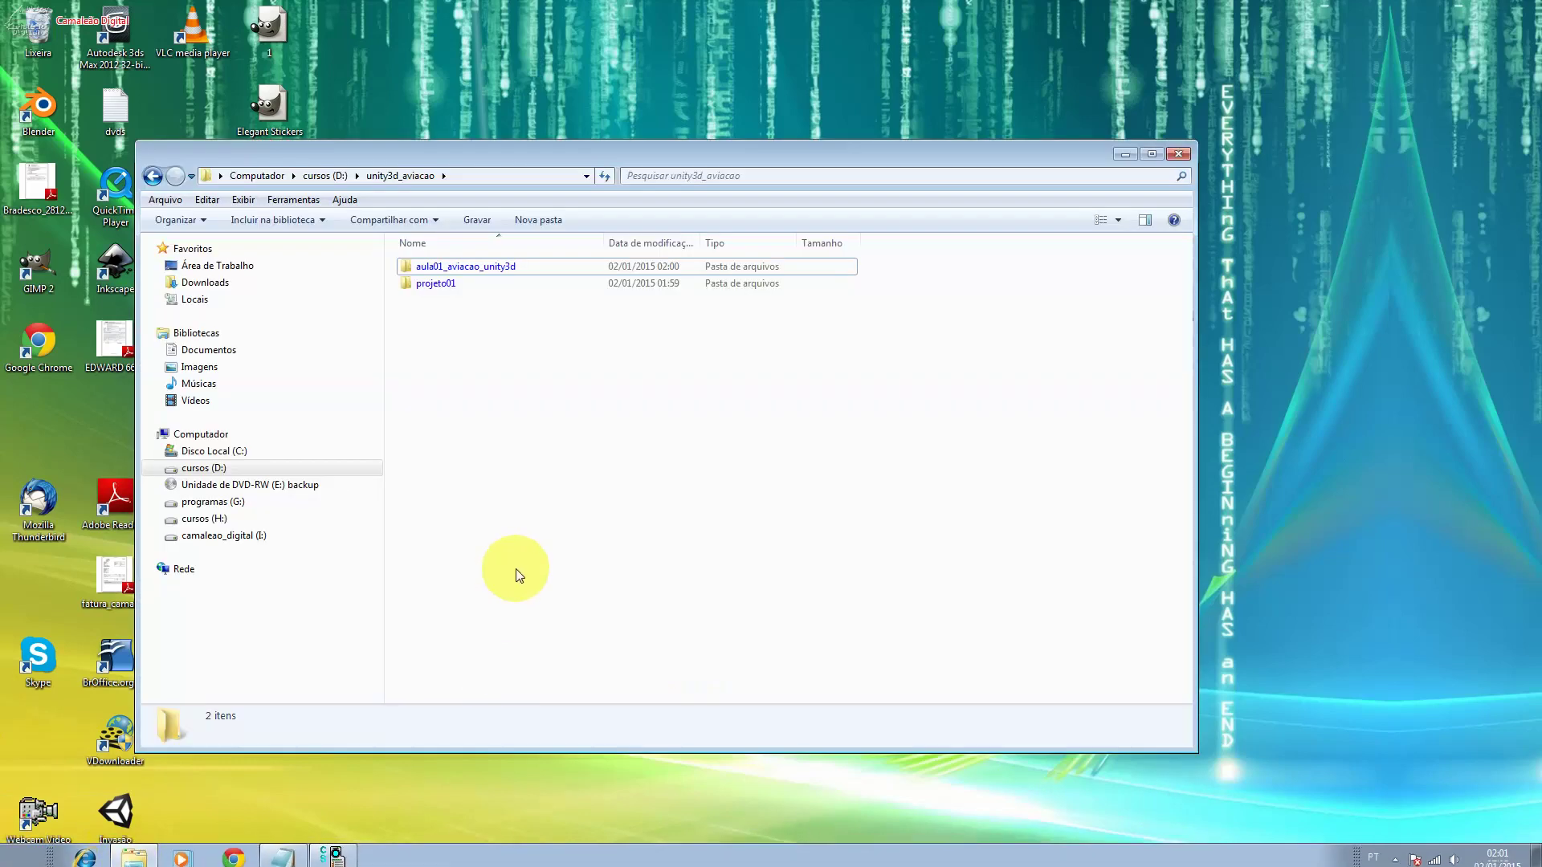
double_click(477, 285)
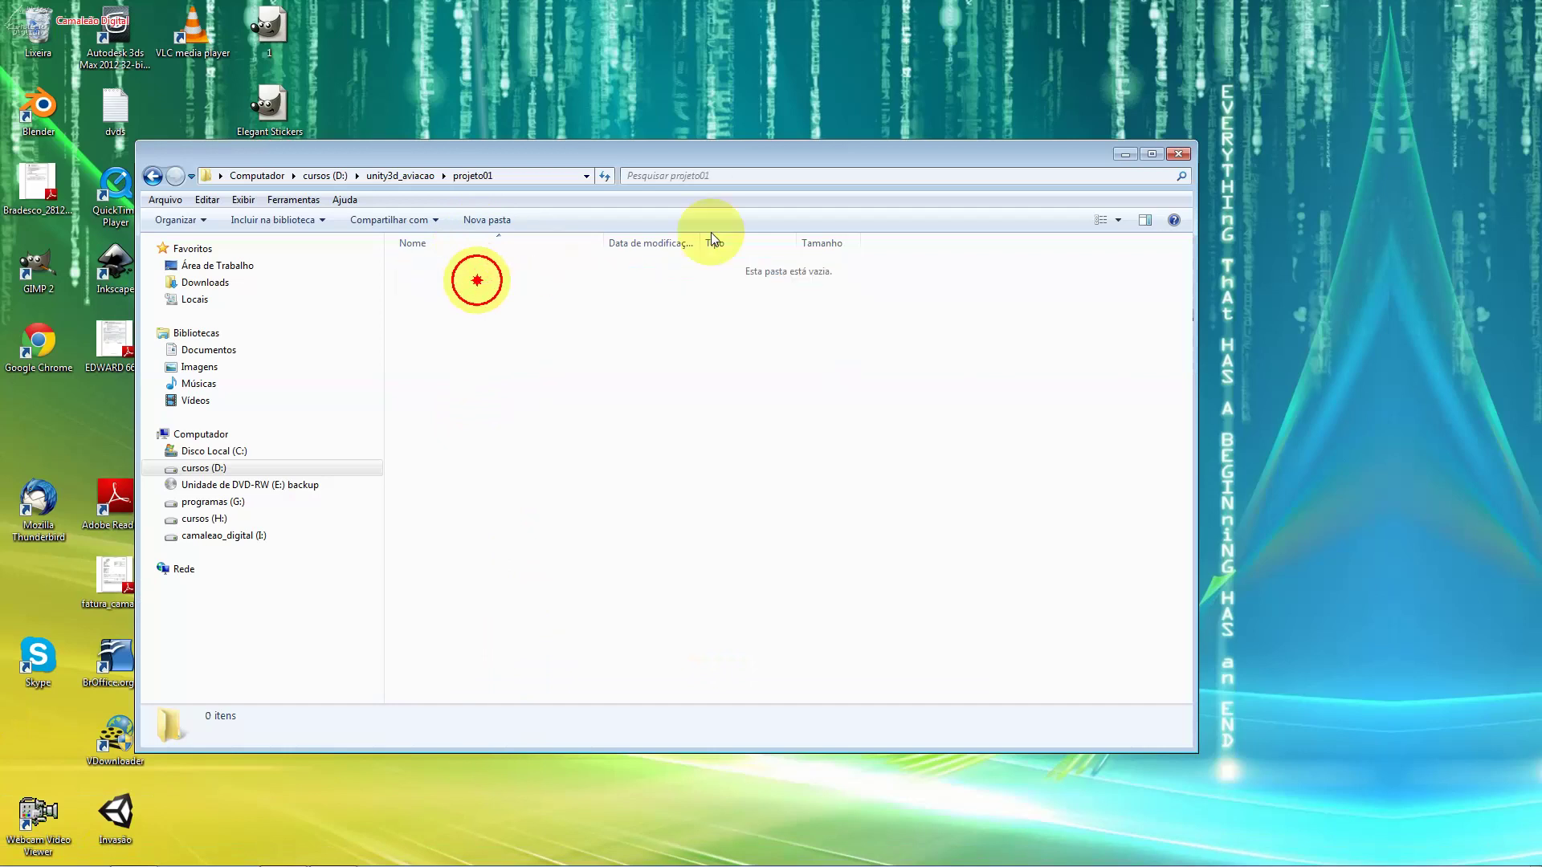
left_click(1117, 220)
left_click(1199, 87)
left_click(425, 175)
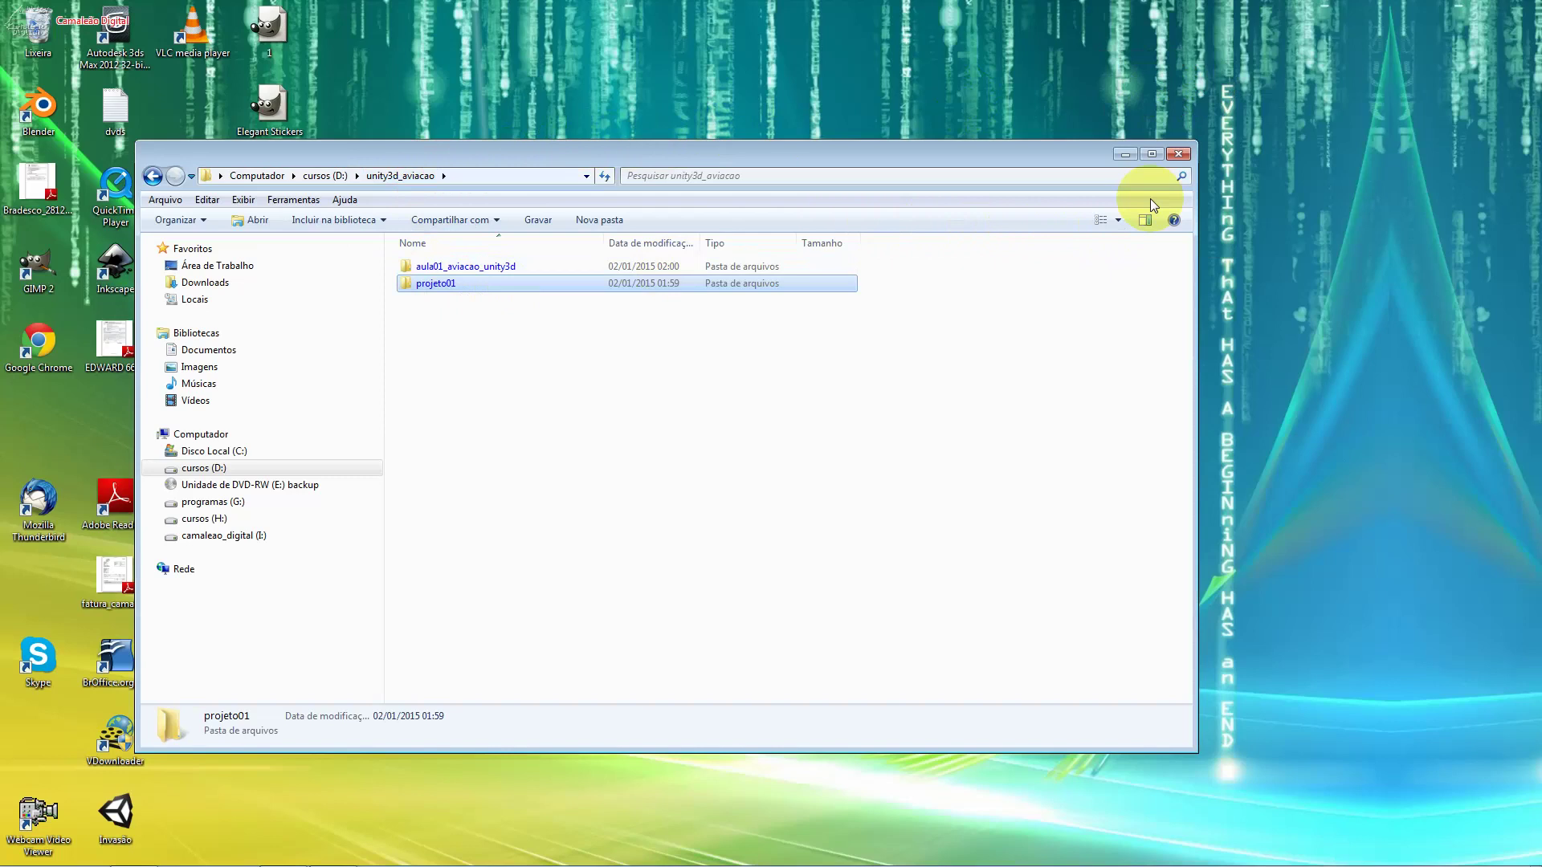
left_click(1119, 218)
left_click(1145, 75)
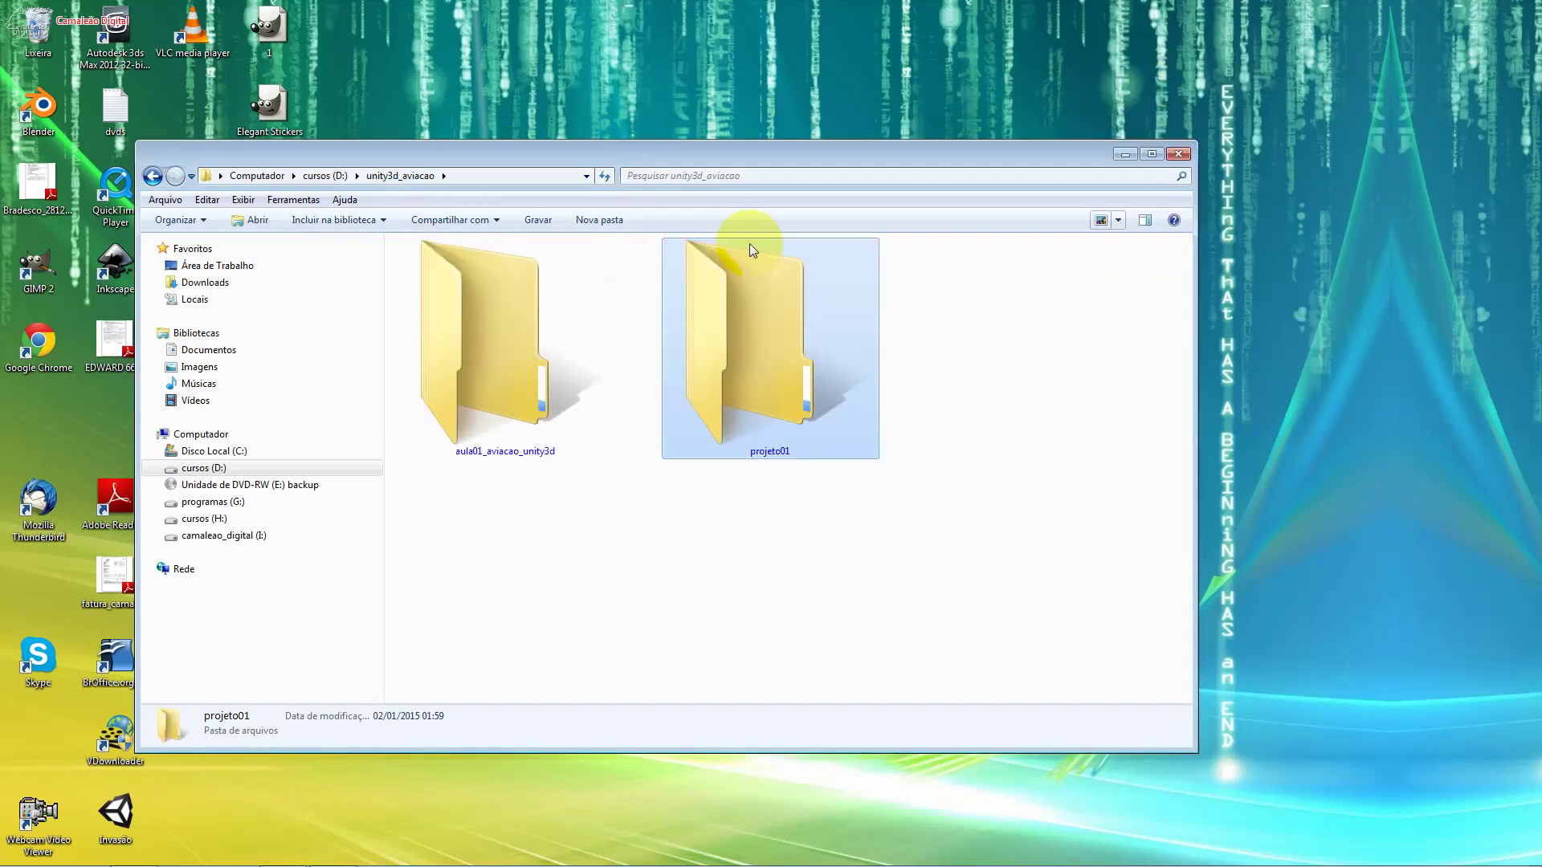
double_click(801, 386)
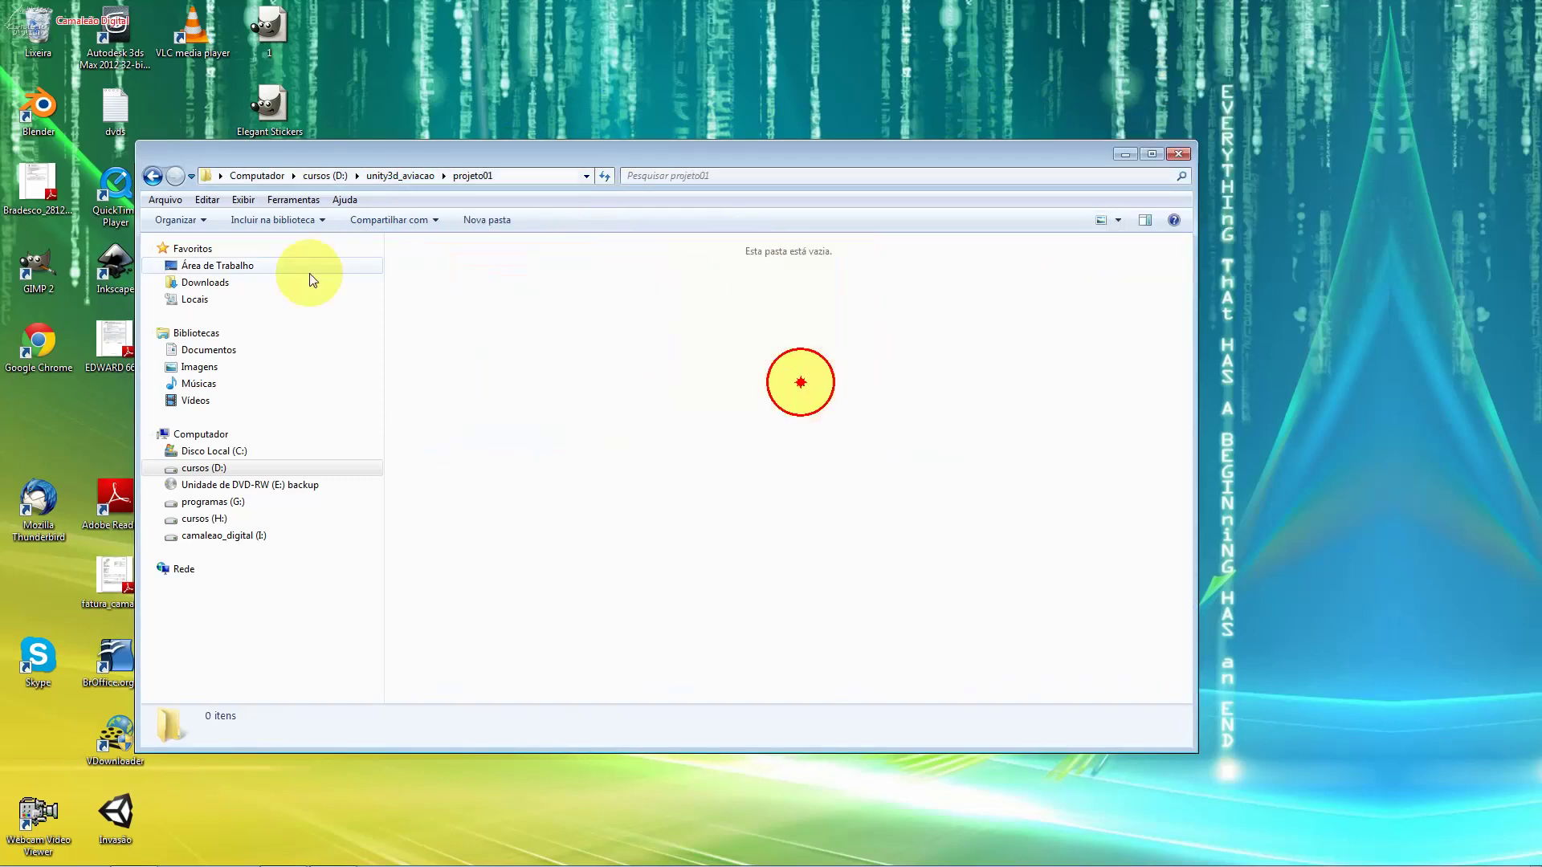
left_click(1178, 153)
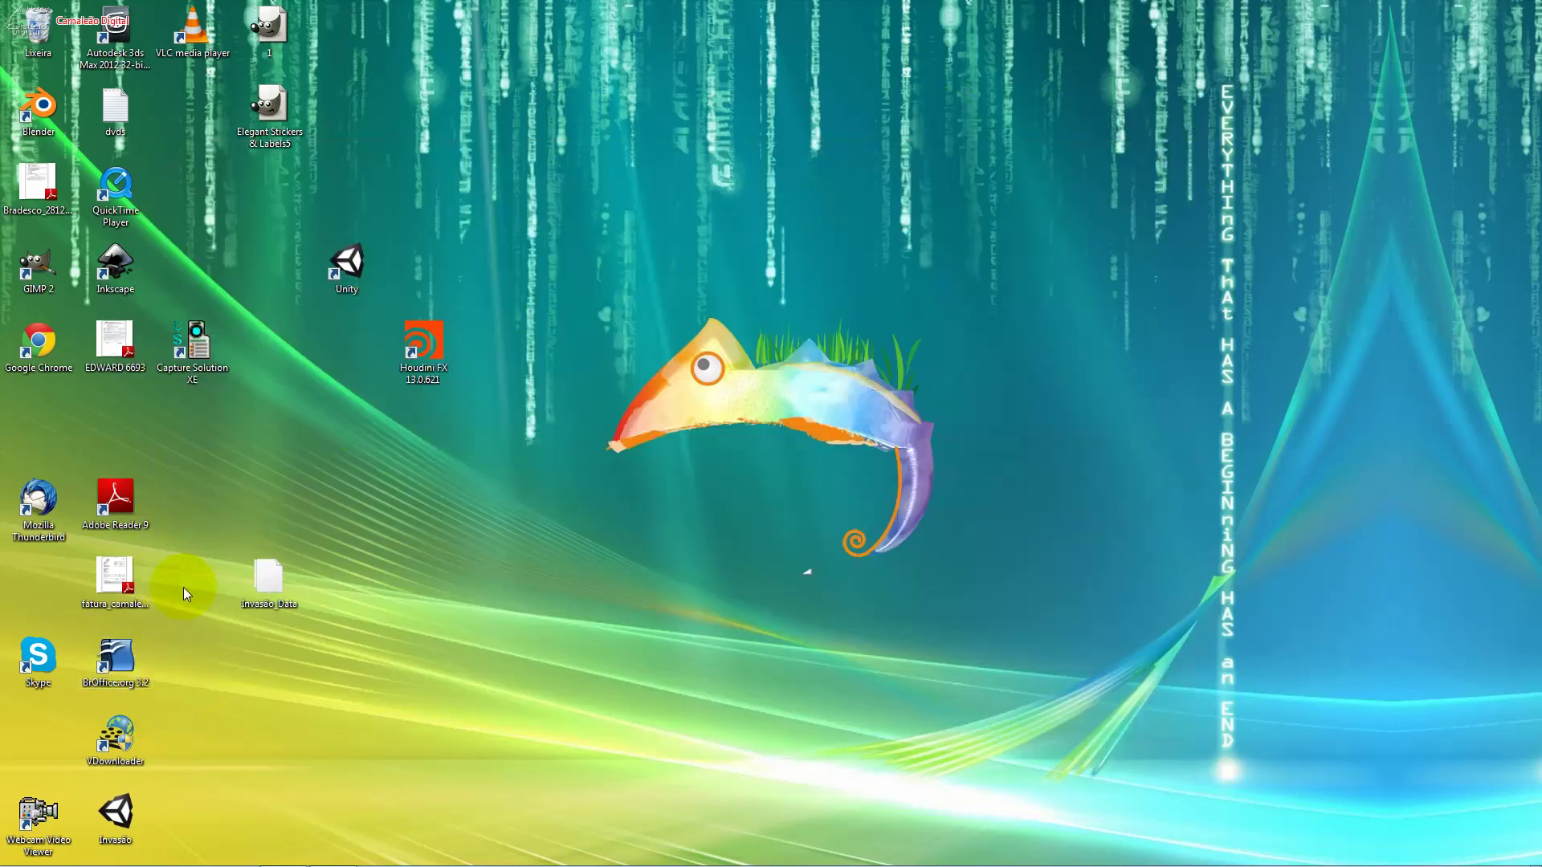
Step: Launch Unity and set the new project's location to D:\unity3d_aviacao\projeto01
double_click(345, 277)
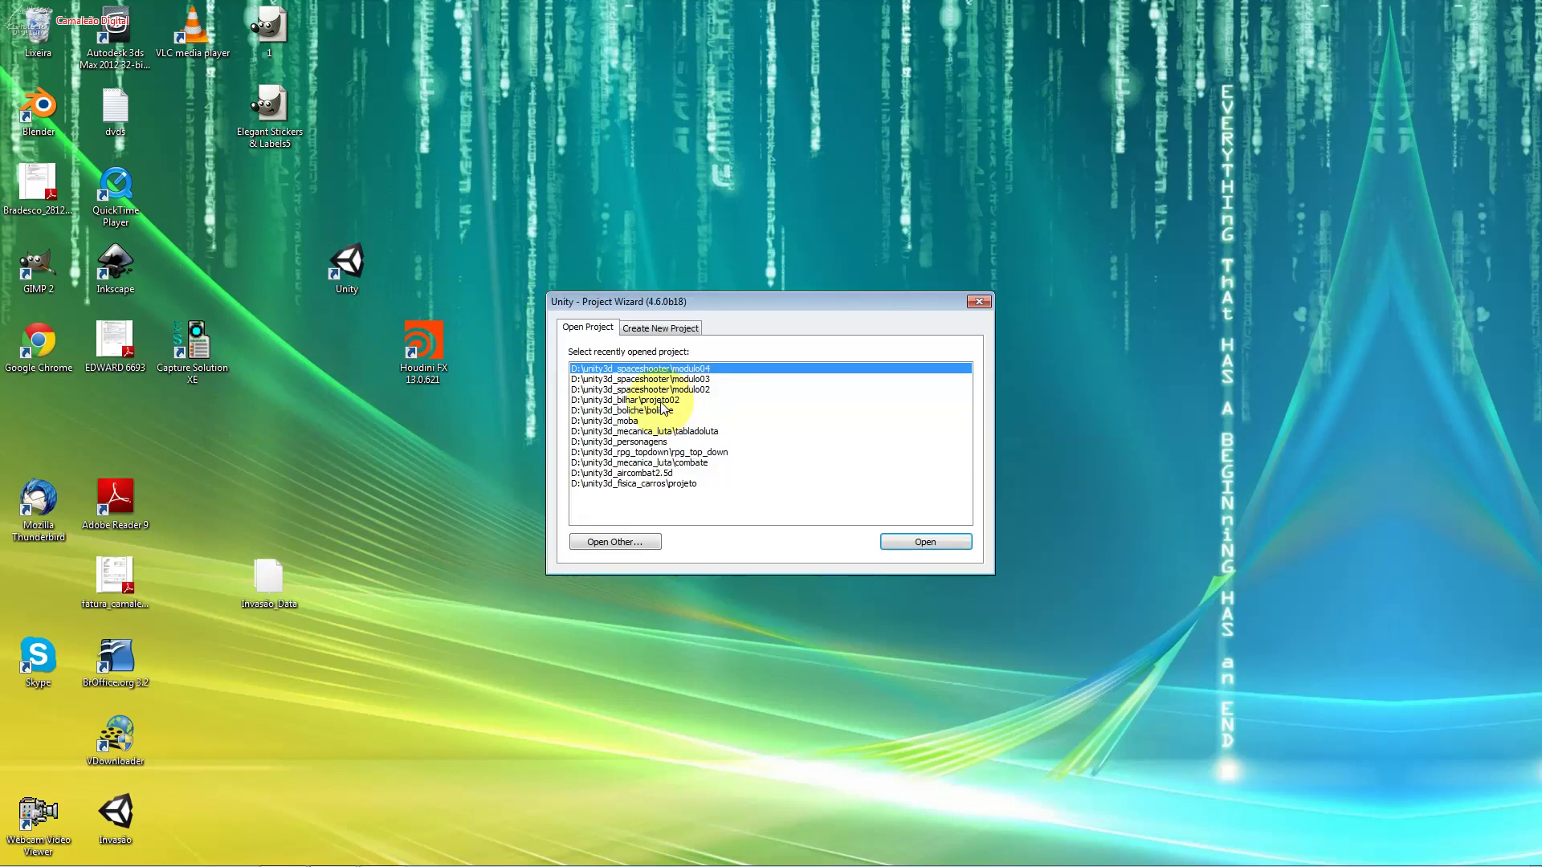
left_click(673, 330)
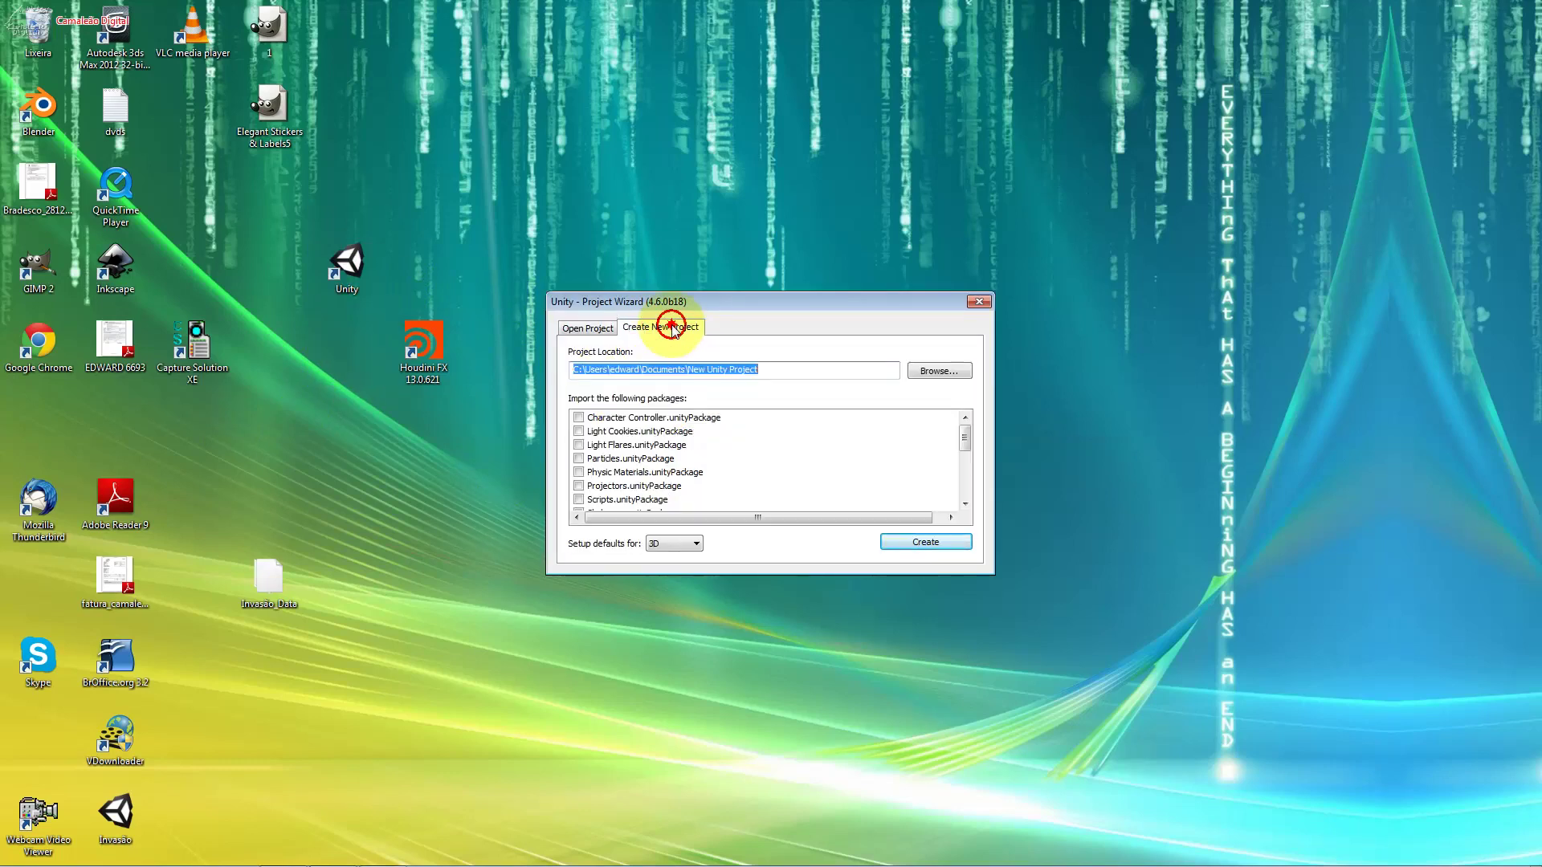
left_click(938, 373)
left_click(764, 391)
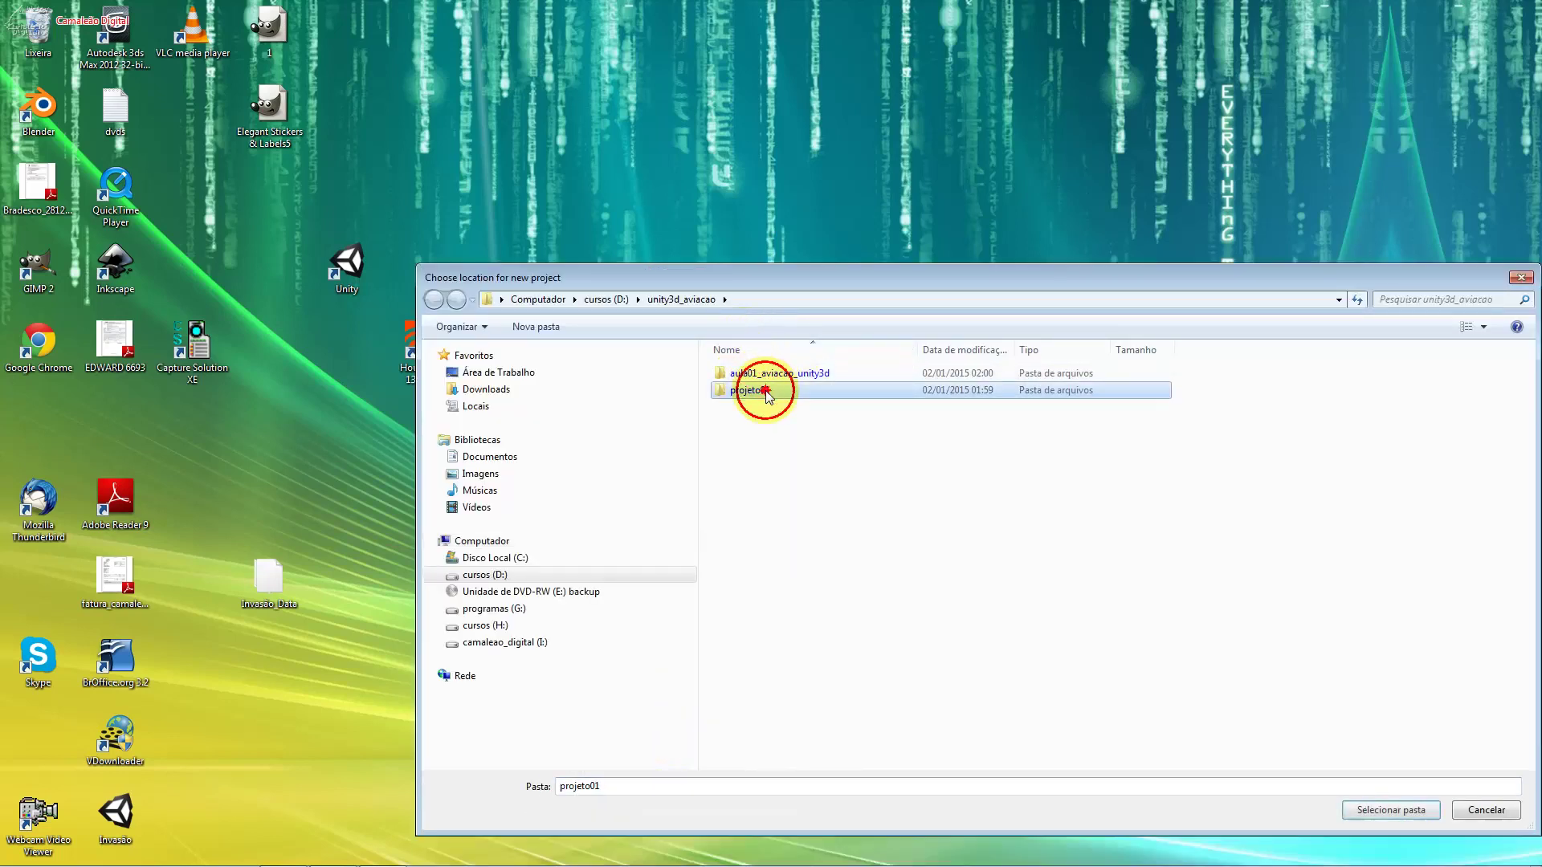
left_click(1483, 329)
left_click(1470, 199)
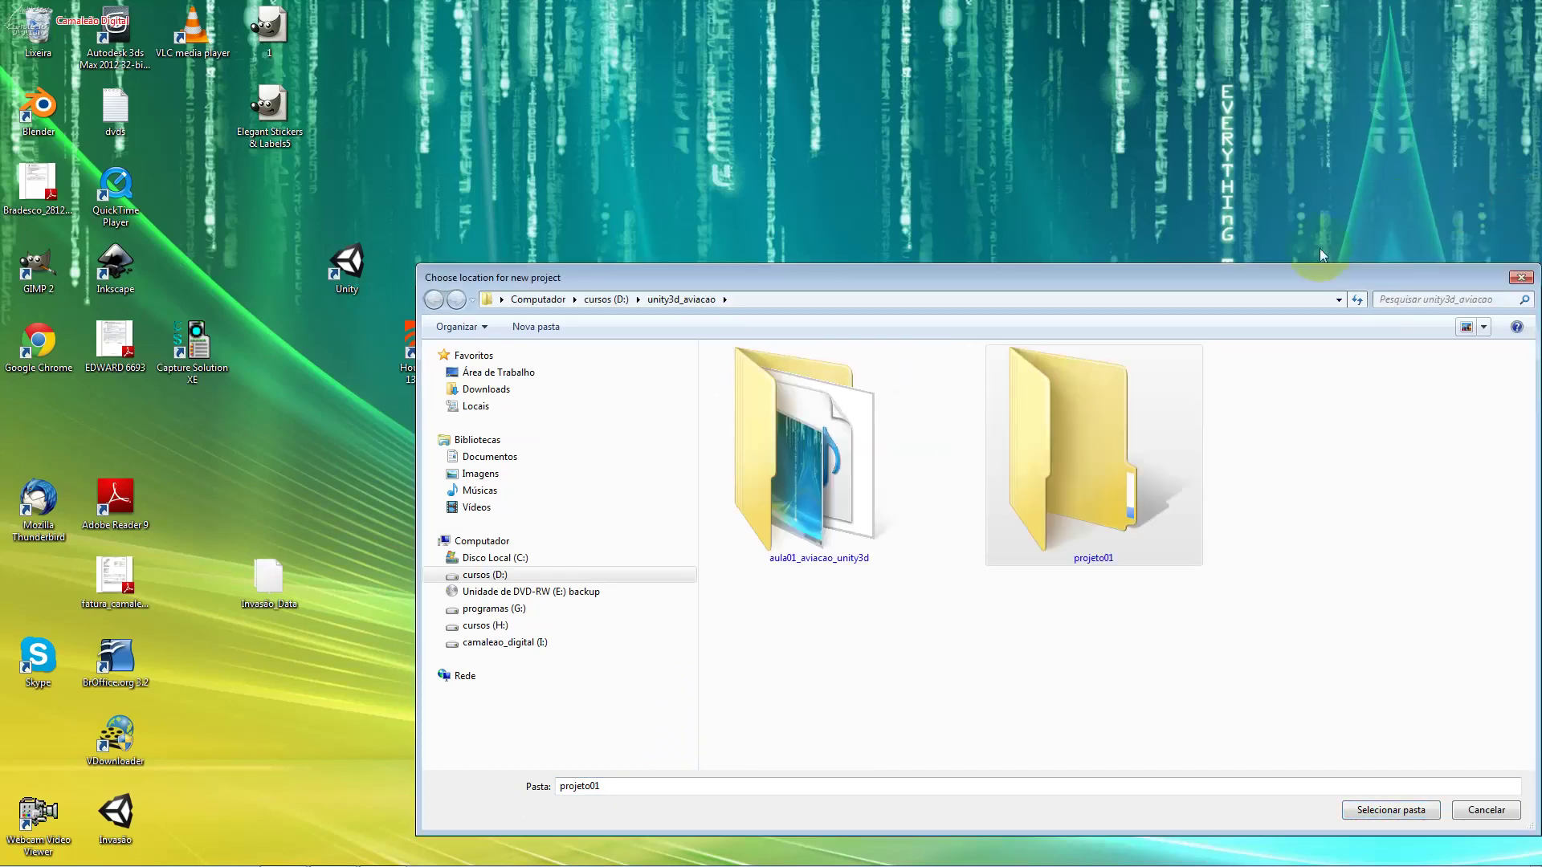
double_click(1131, 429)
left_click(1415, 812)
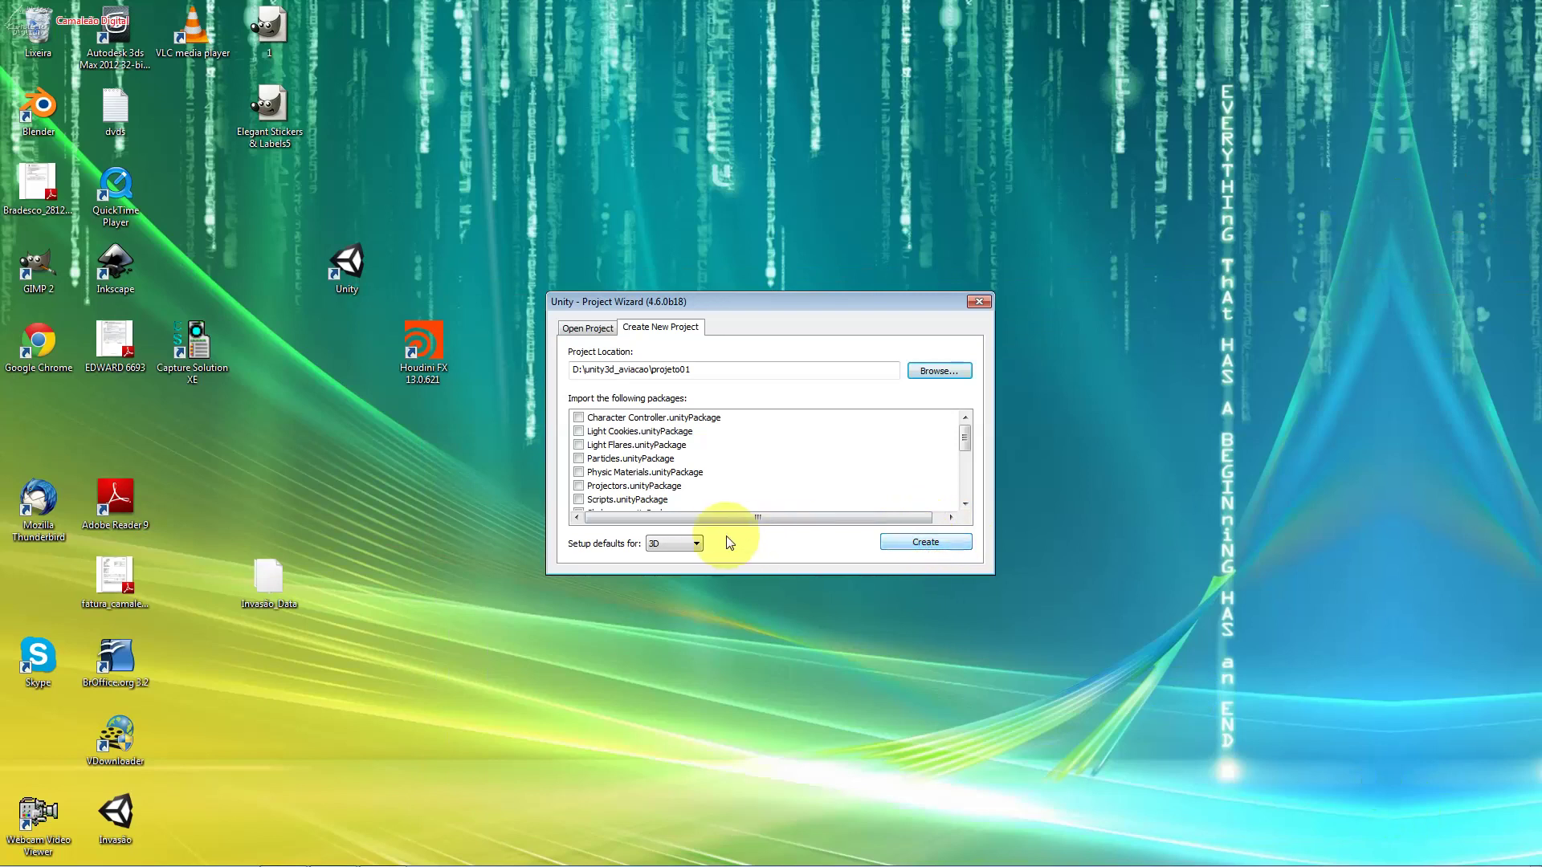
Step: Keep the 3D setup defaults and create the project
left_click(640, 551)
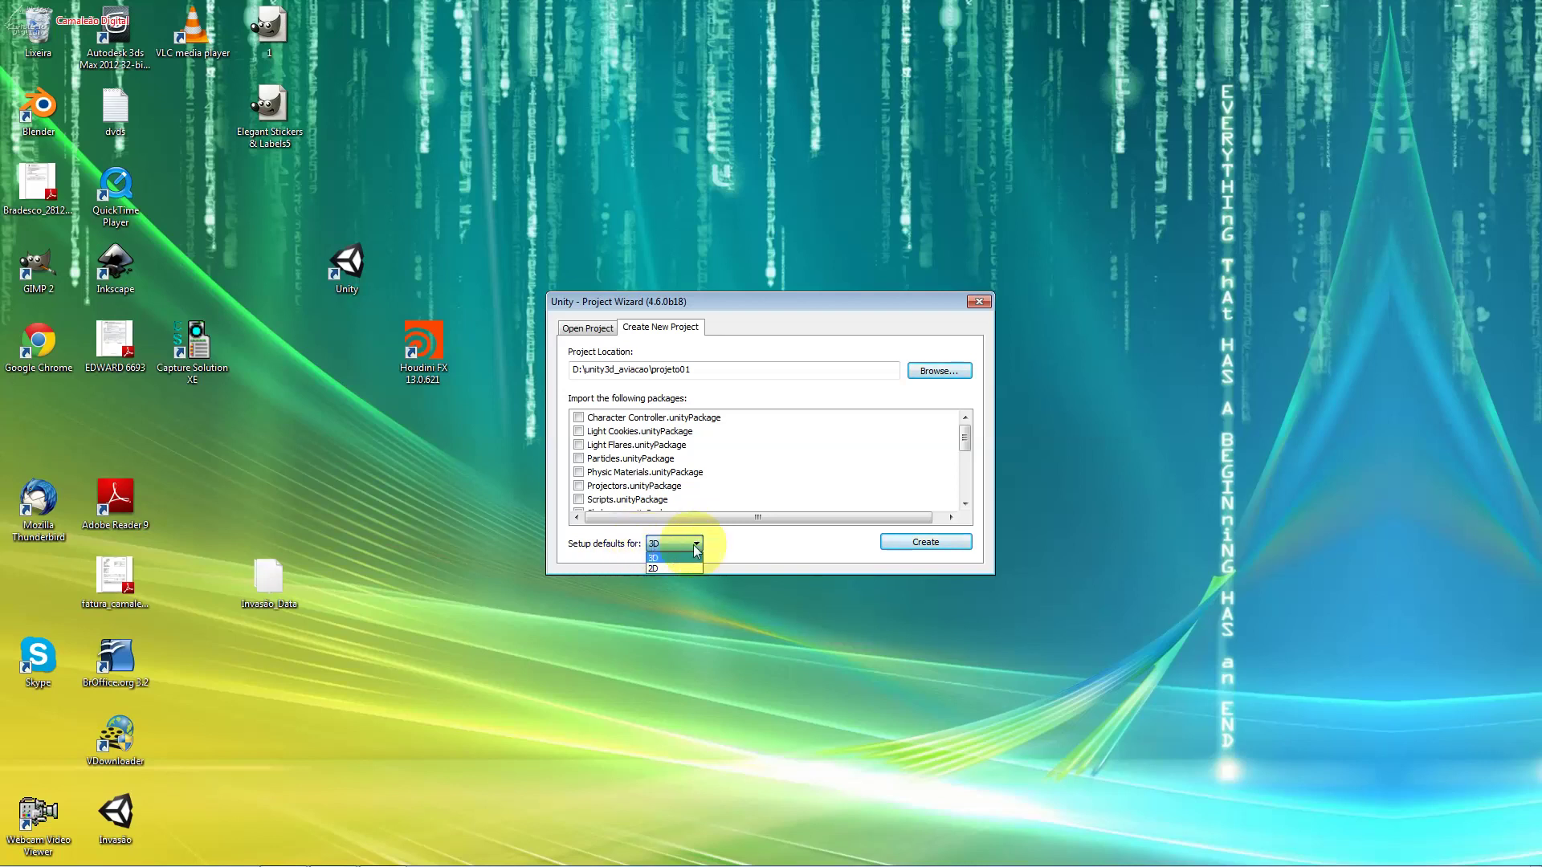
left_click(868, 551)
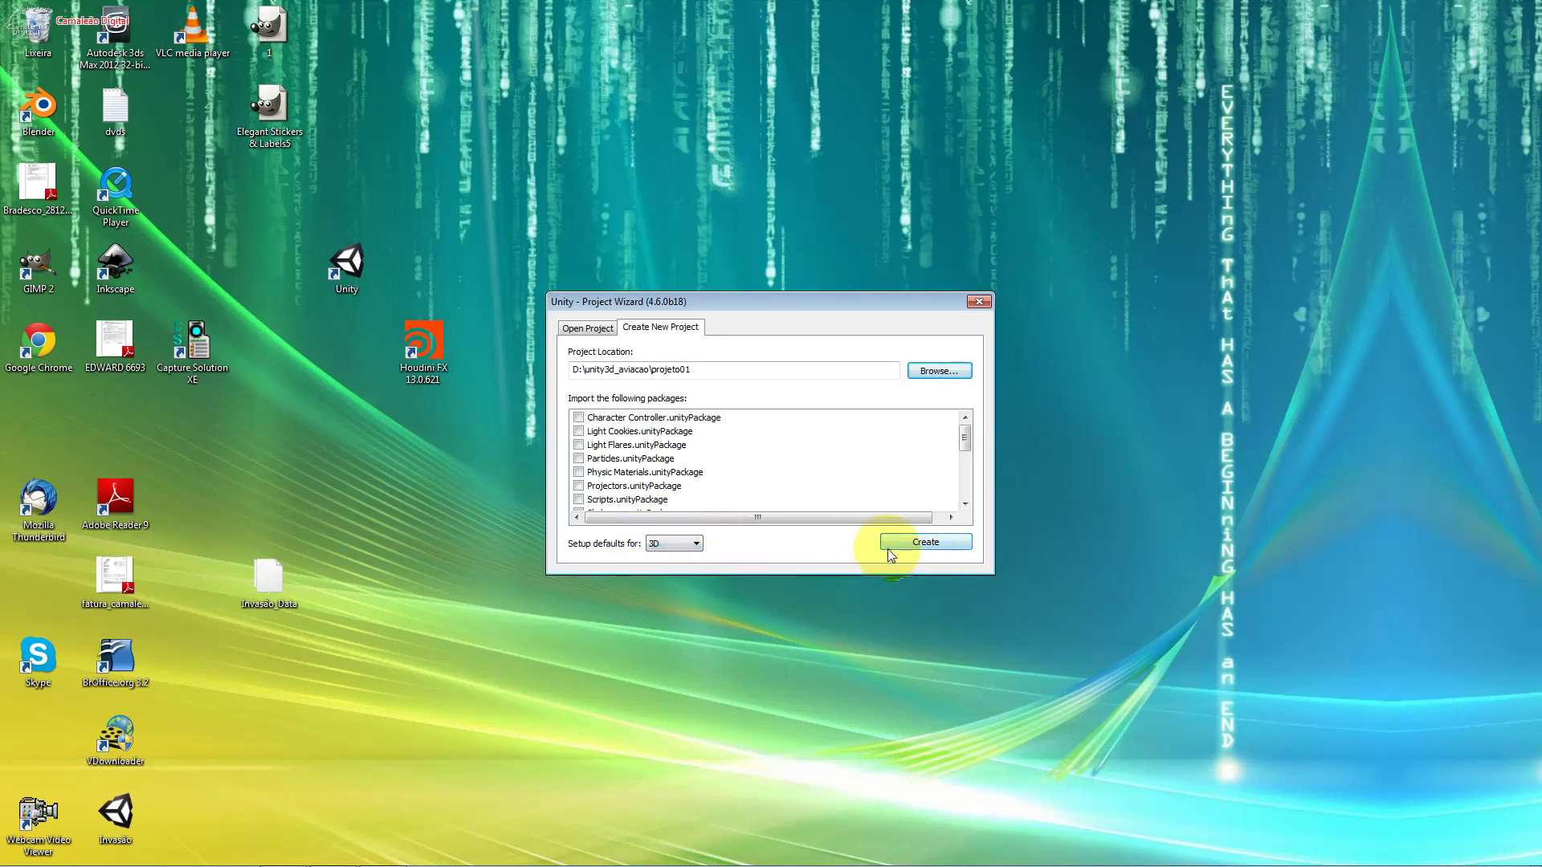
left_click(888, 548)
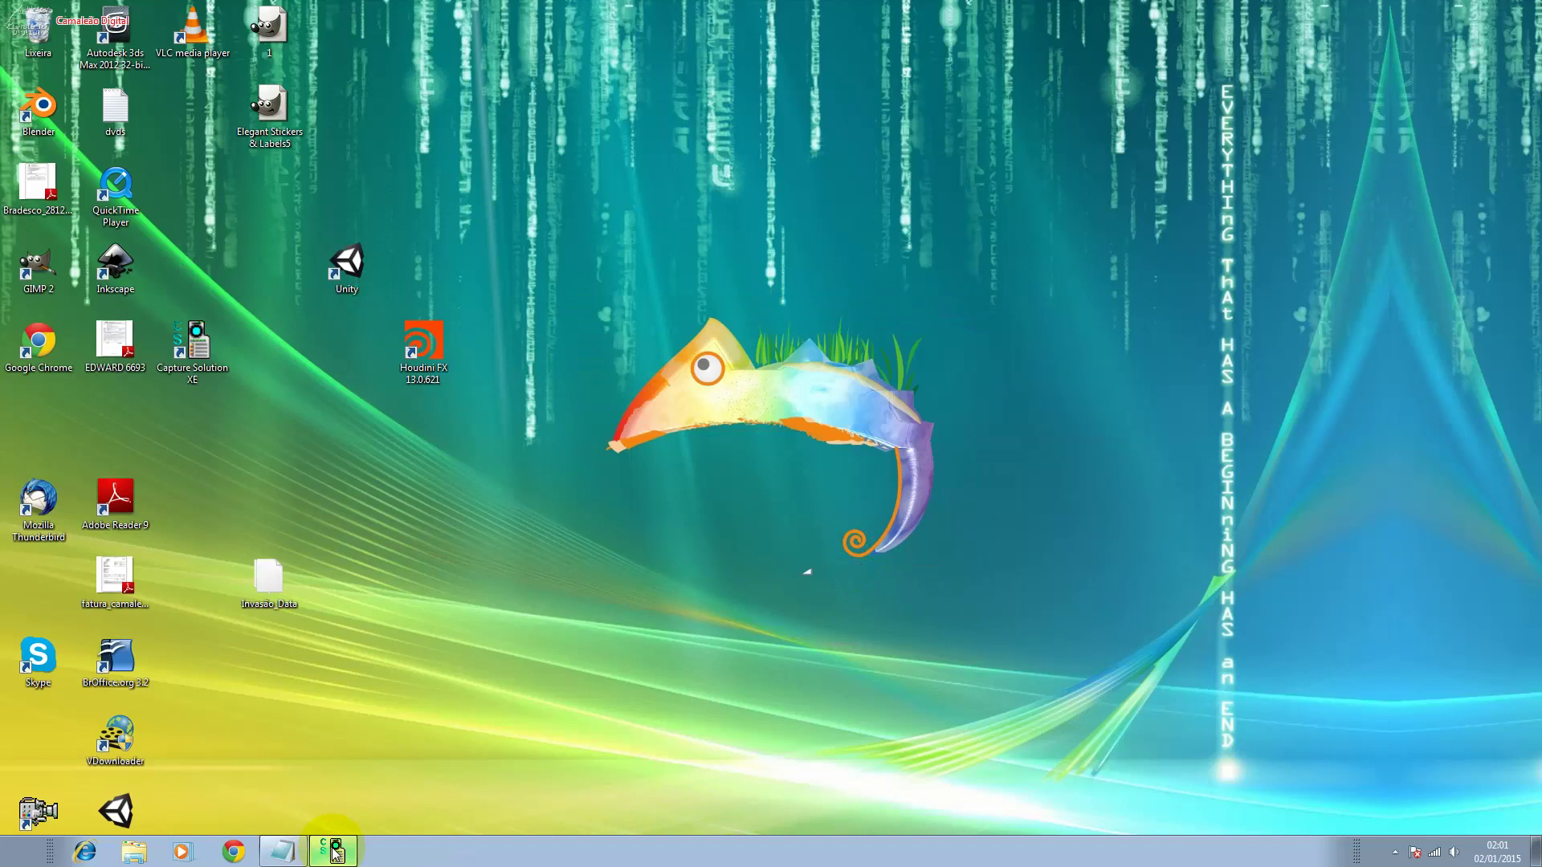
Step: Close the Welcome To Unity window and choose Assets › Import Package › Custom Package
left_click(339, 852)
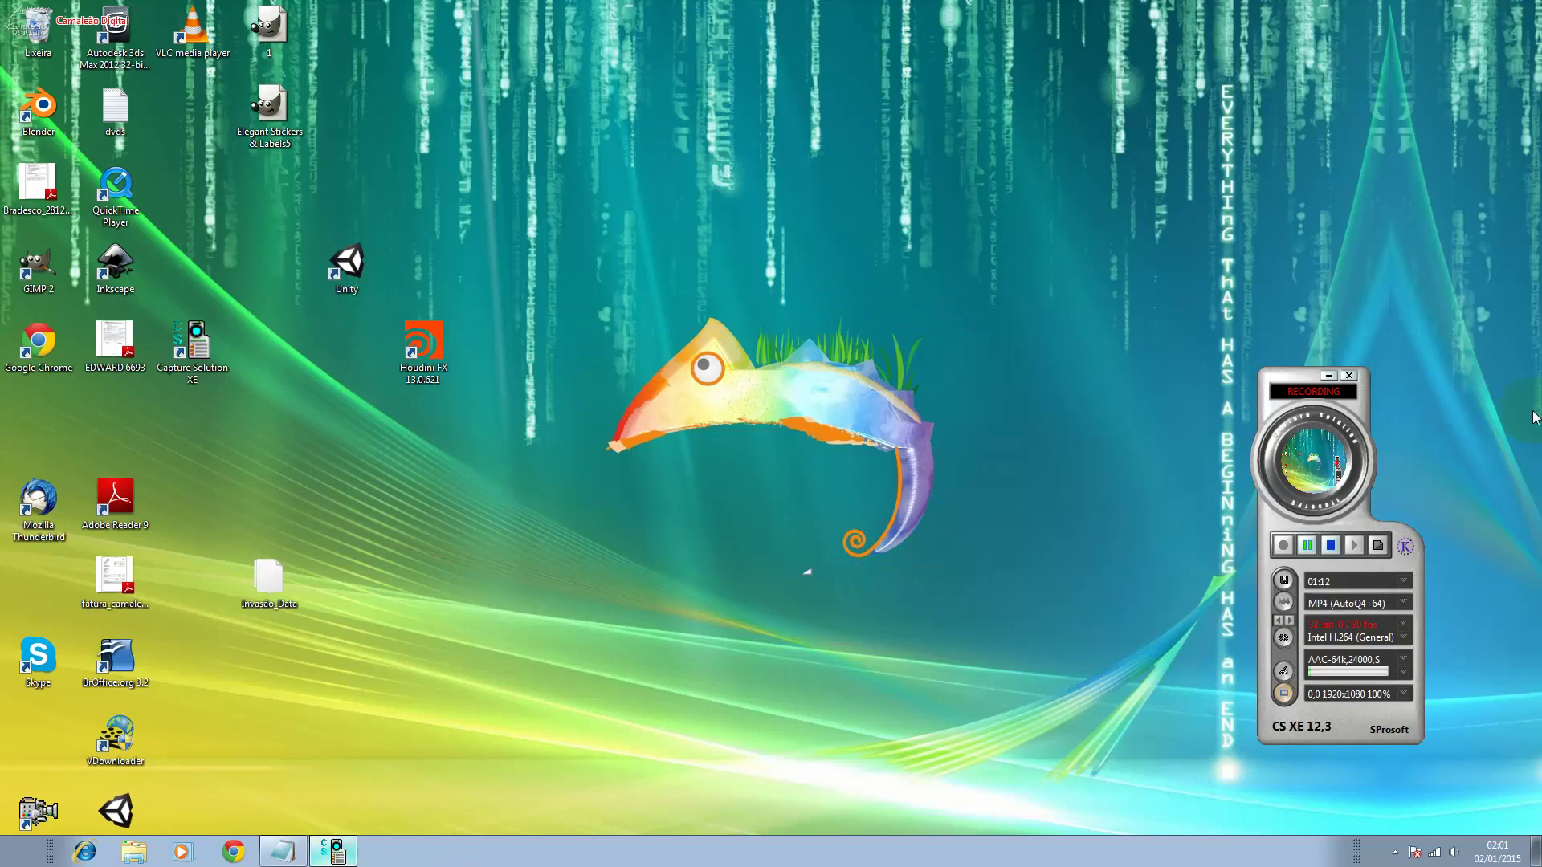
left_click(1332, 376)
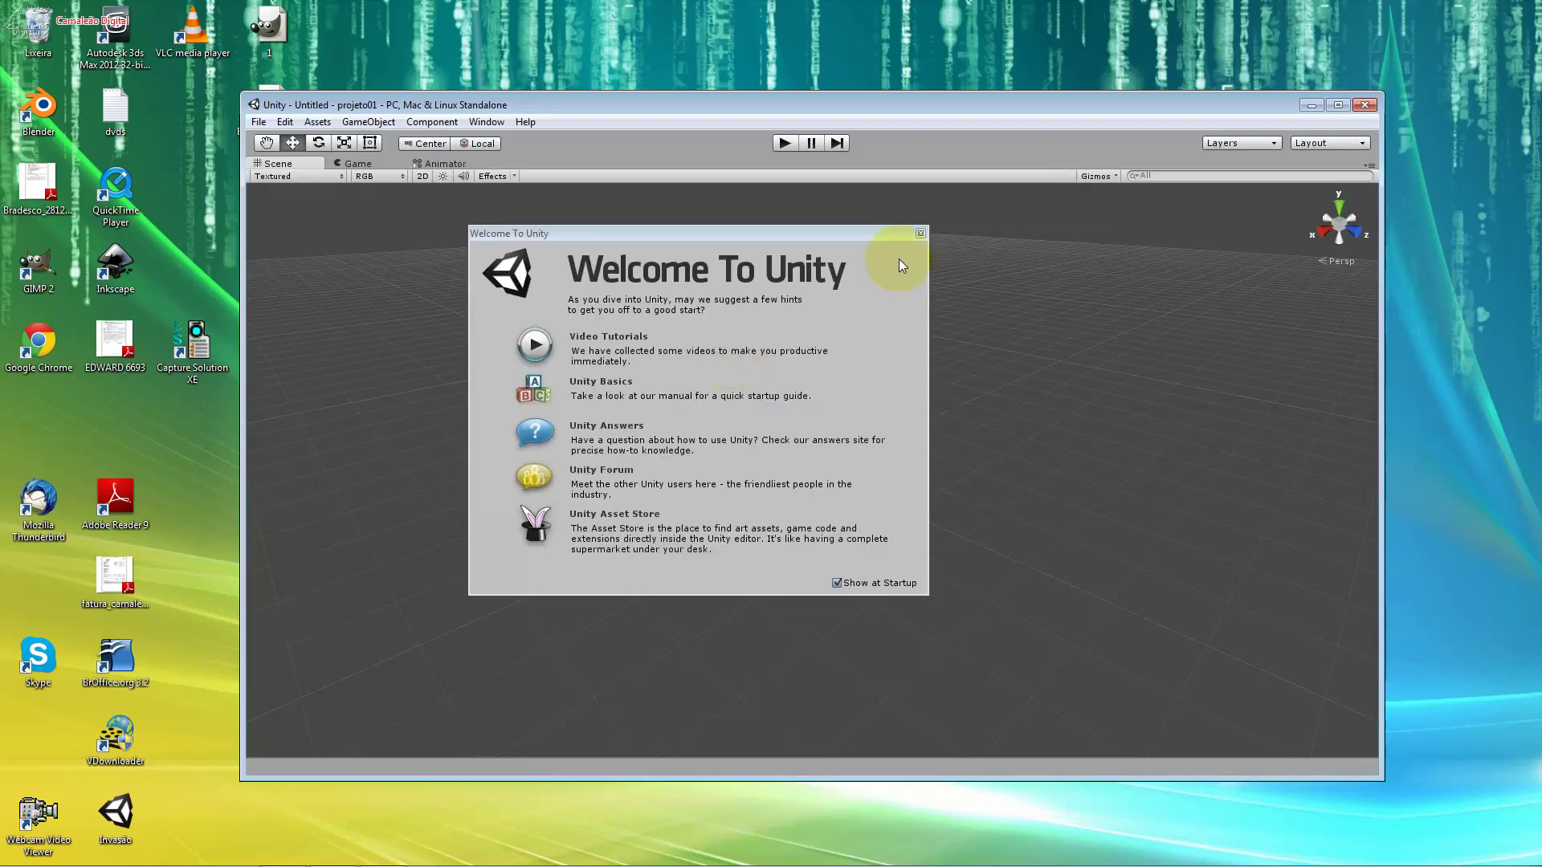
left_click(921, 233)
left_click(286, 122)
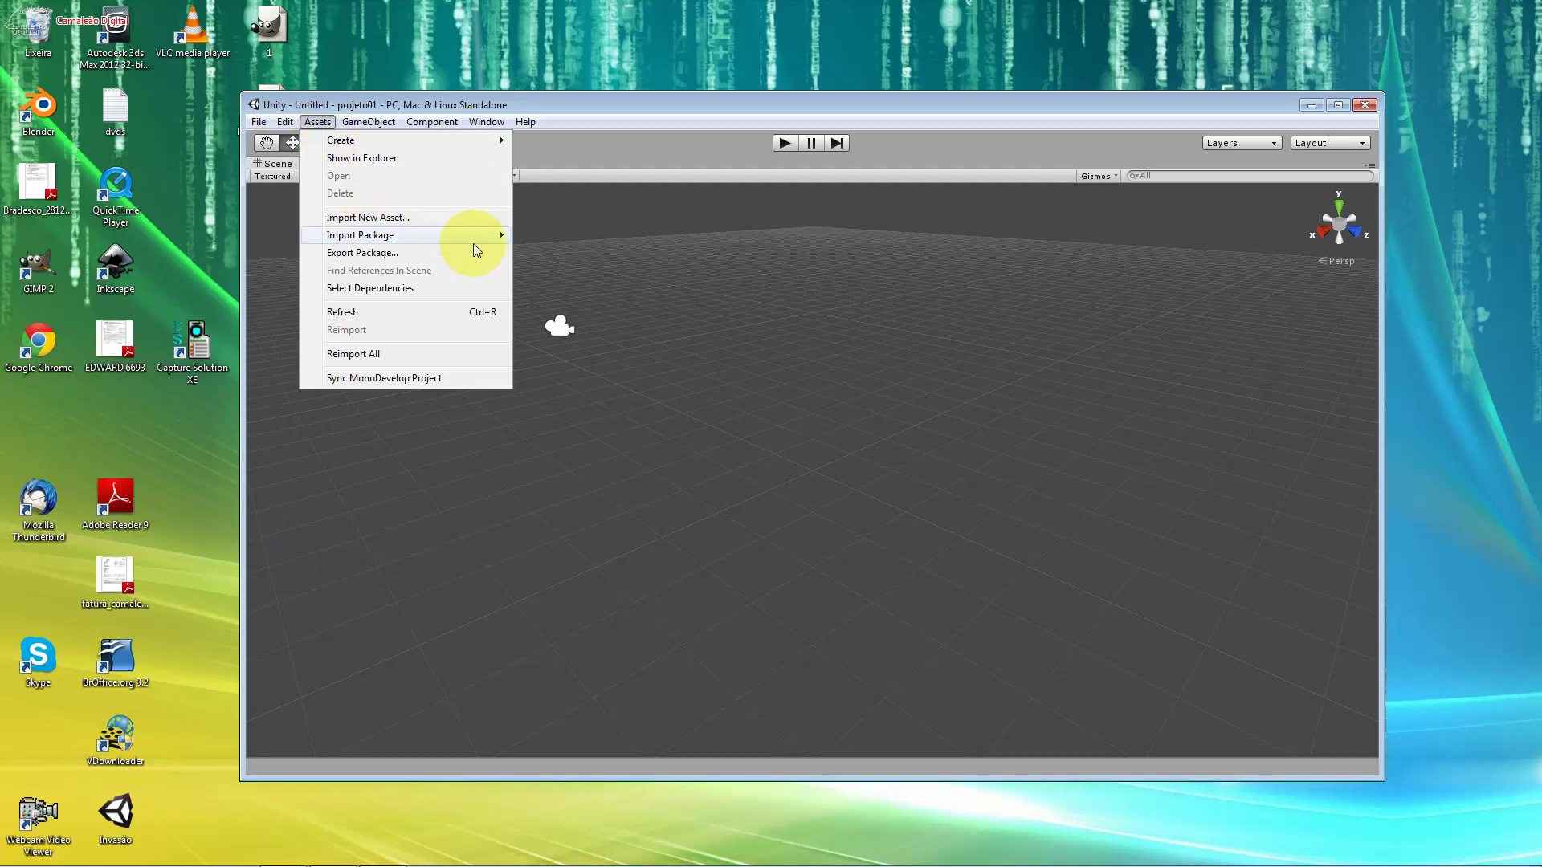
mouse_move(473, 243)
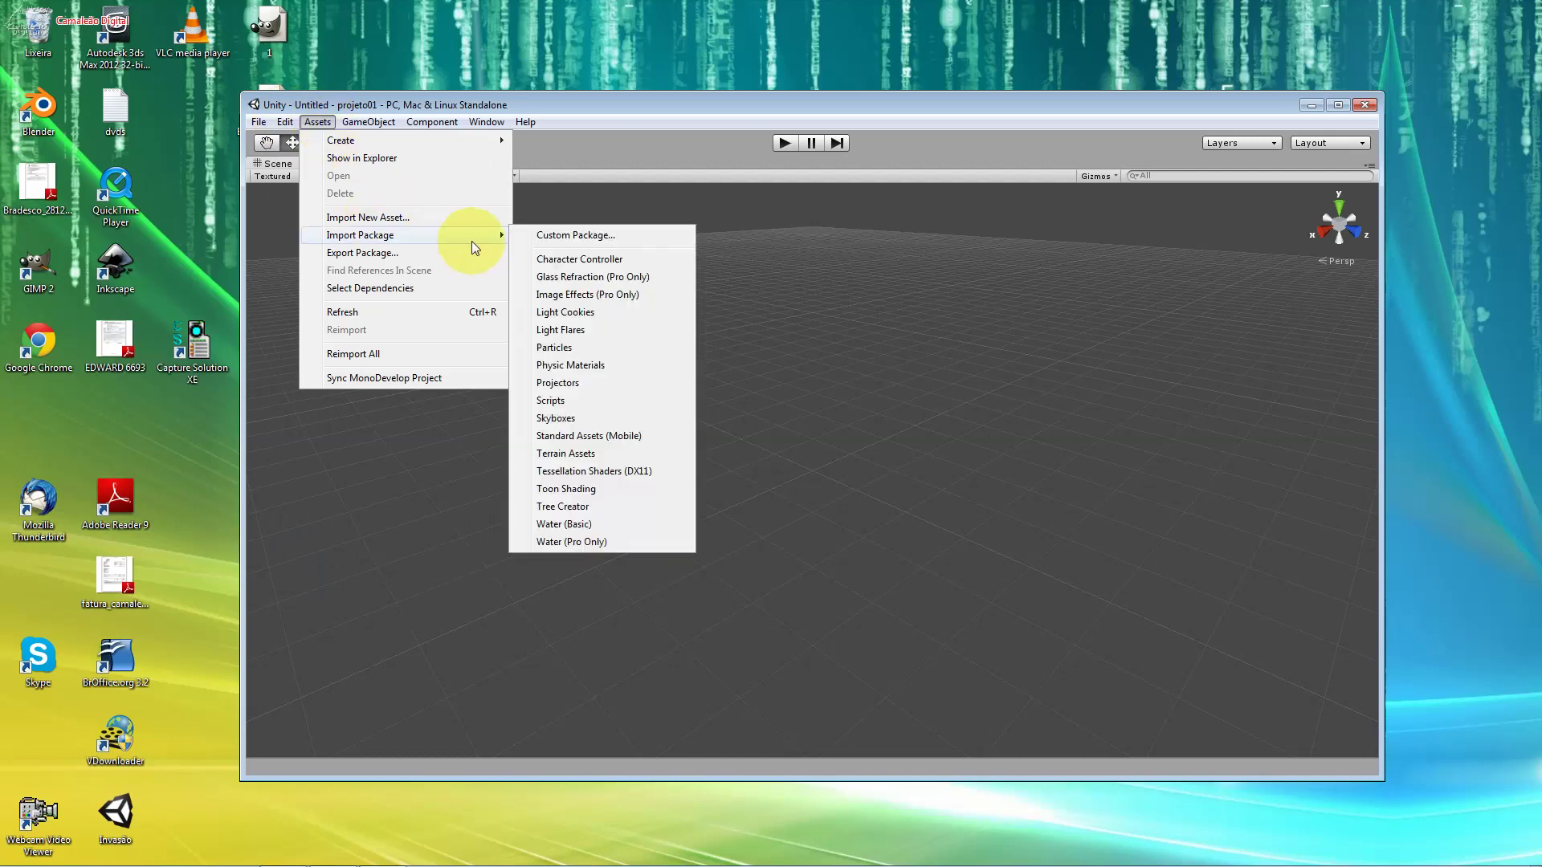
left_click(595, 237)
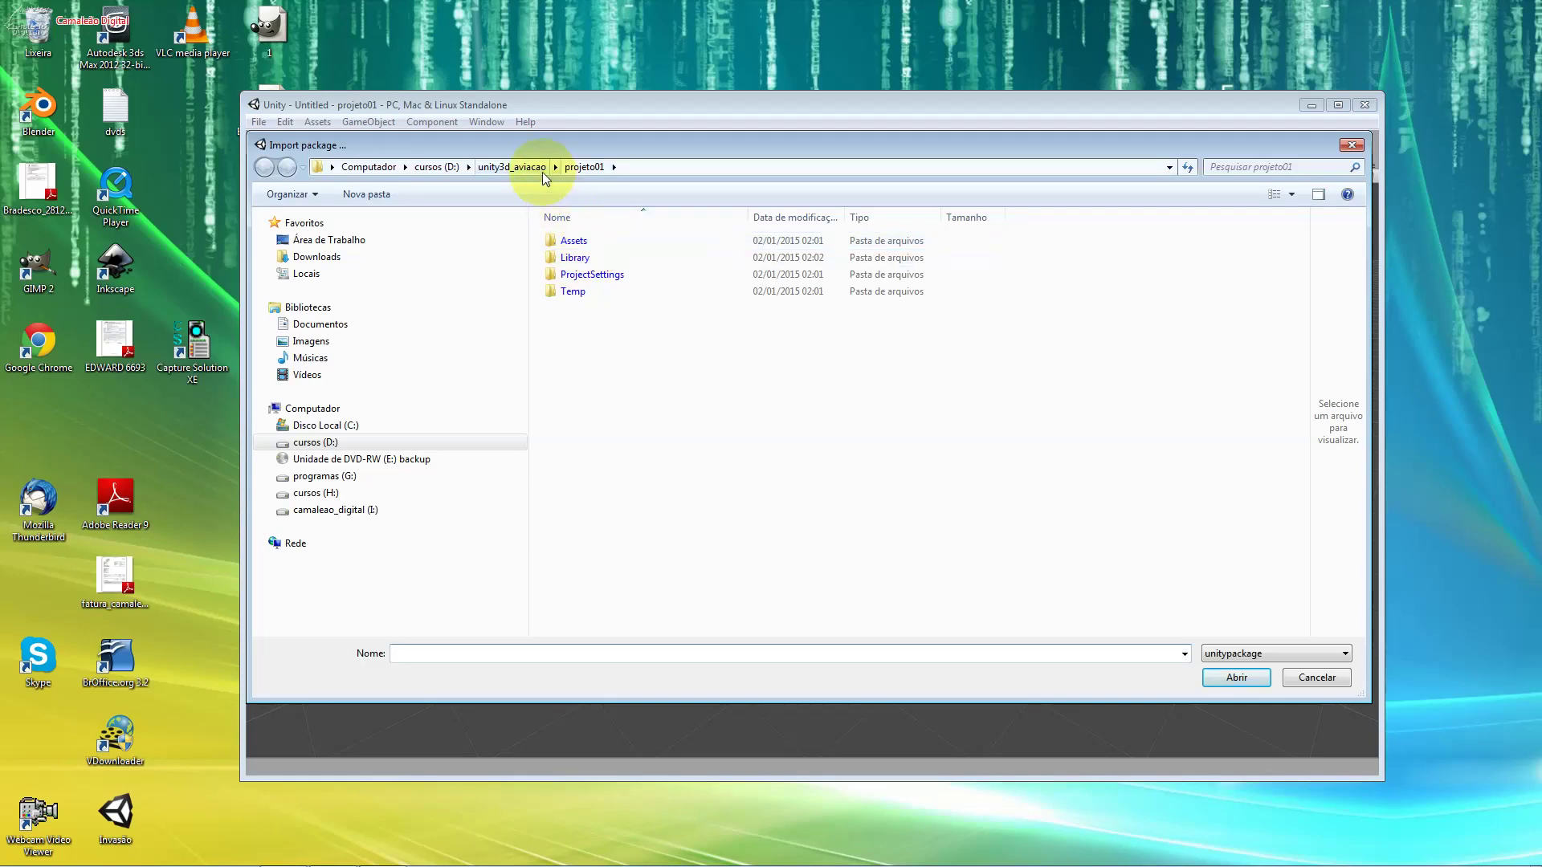
Step: Open mecanicaviacao01.unitypackage from the aula01_aviacao_unity3d folder for import
left_click(538, 167)
double_click(635, 302)
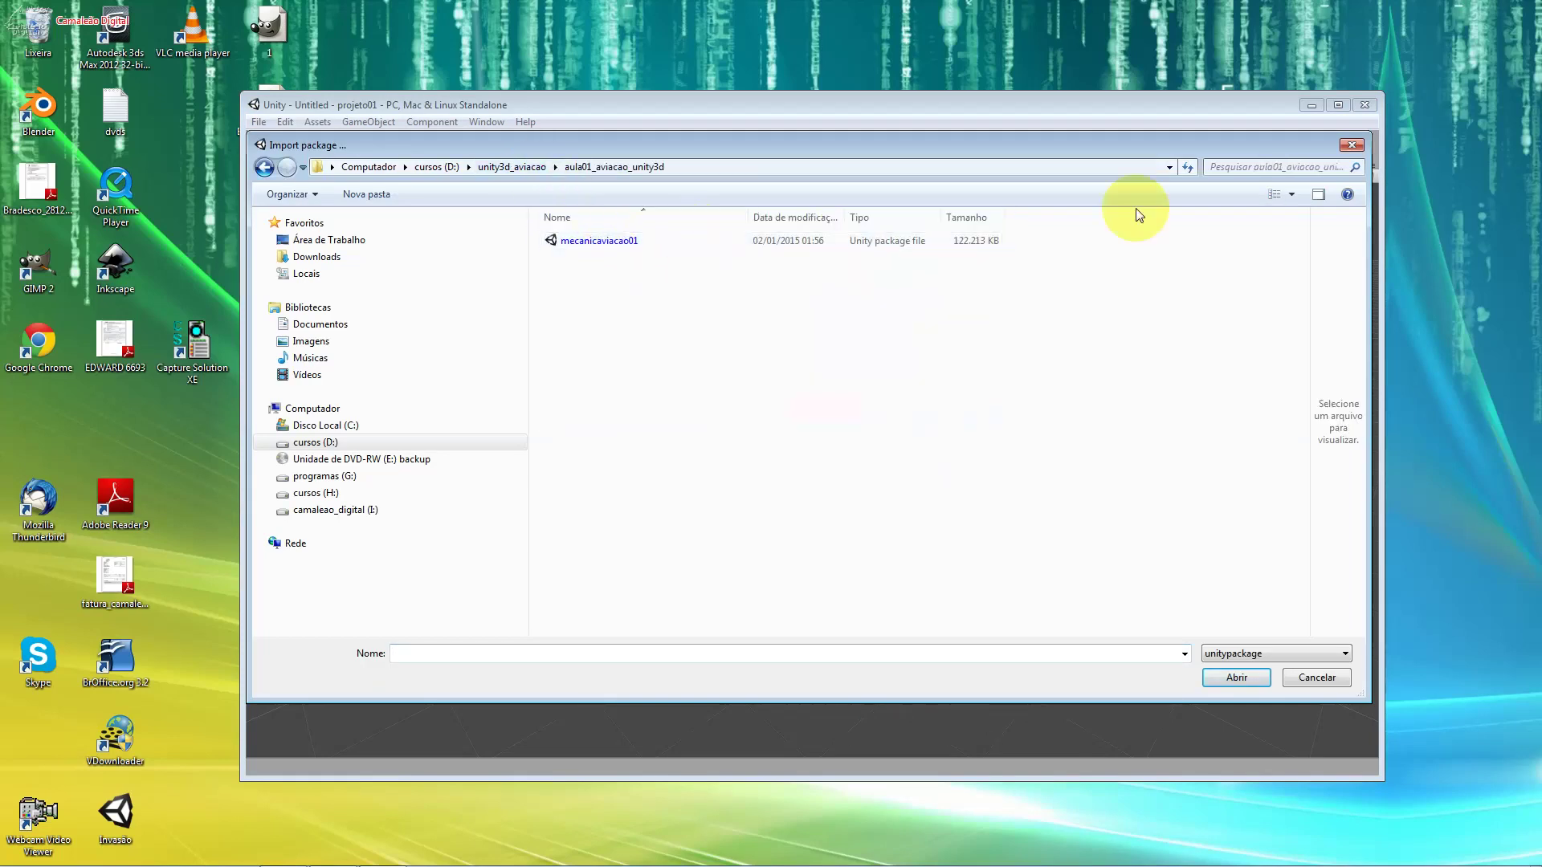
left_click(1293, 195)
left_click(1296, 60)
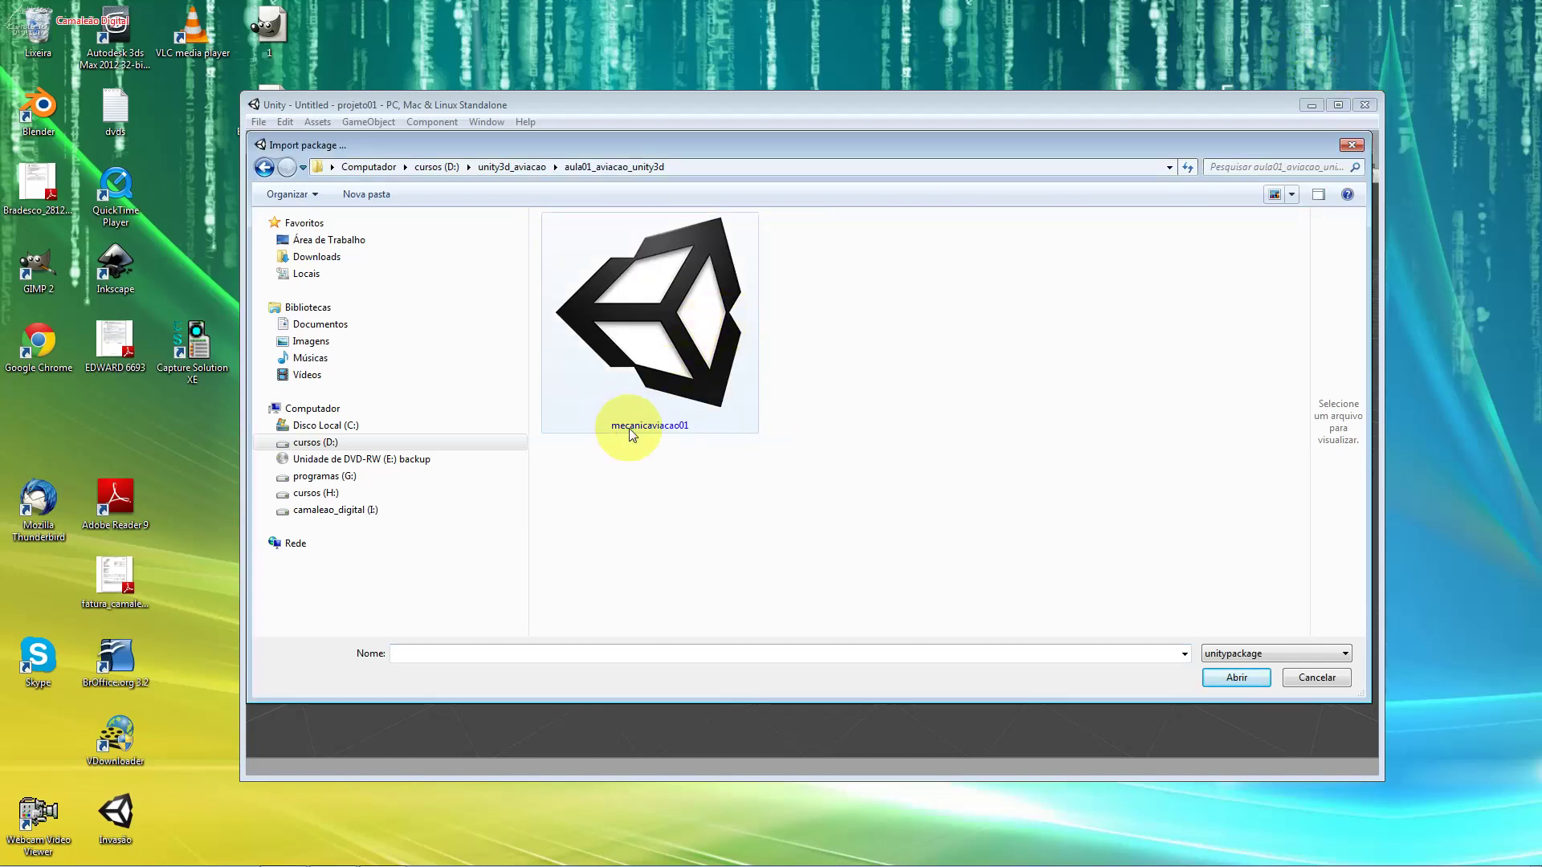
double_click(679, 388)
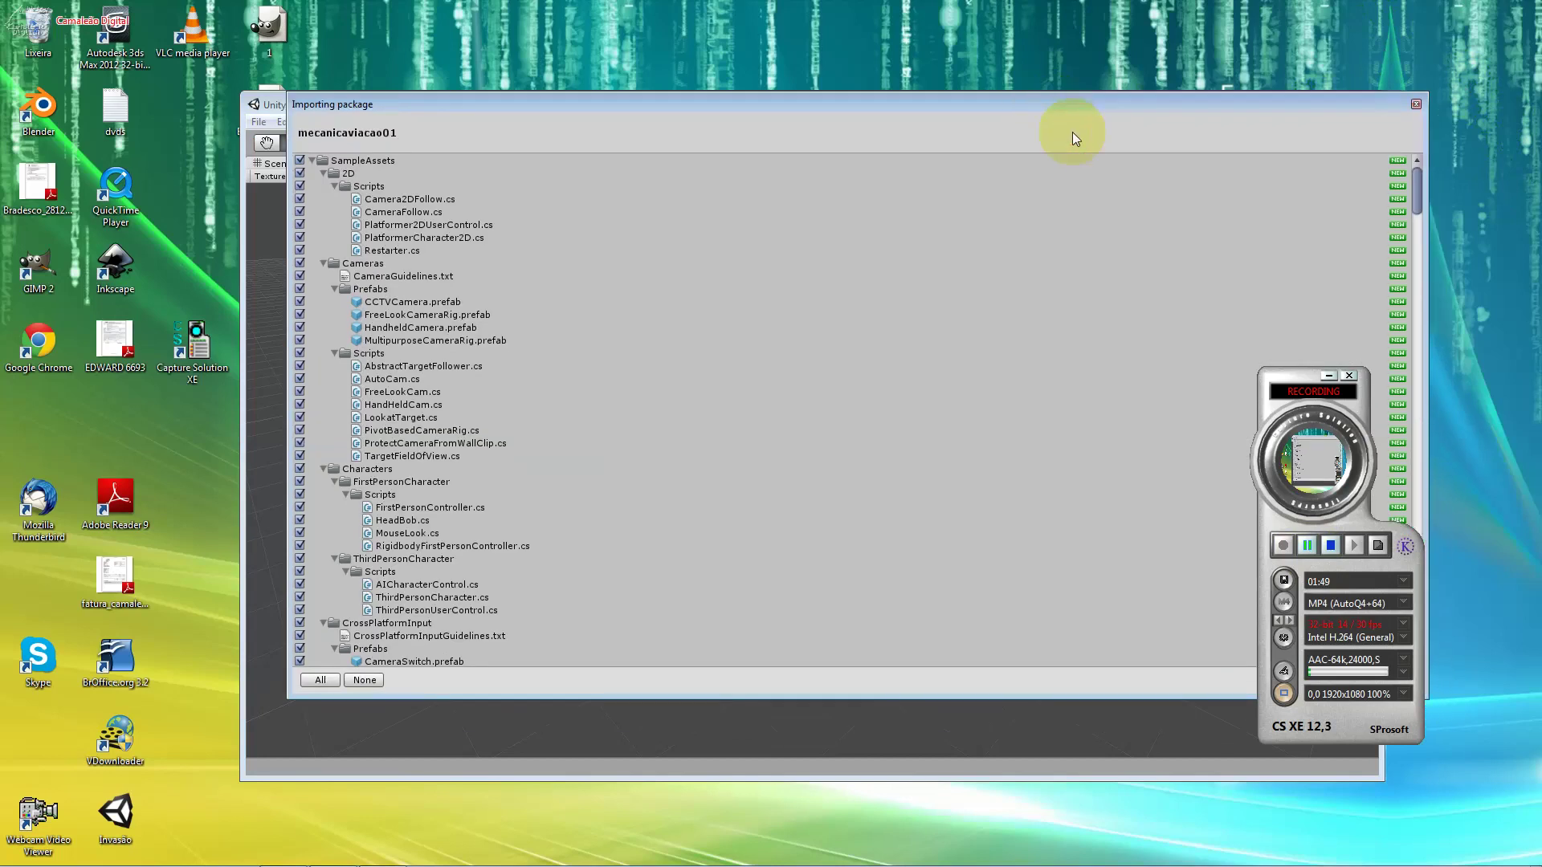
left_click(1426, 701)
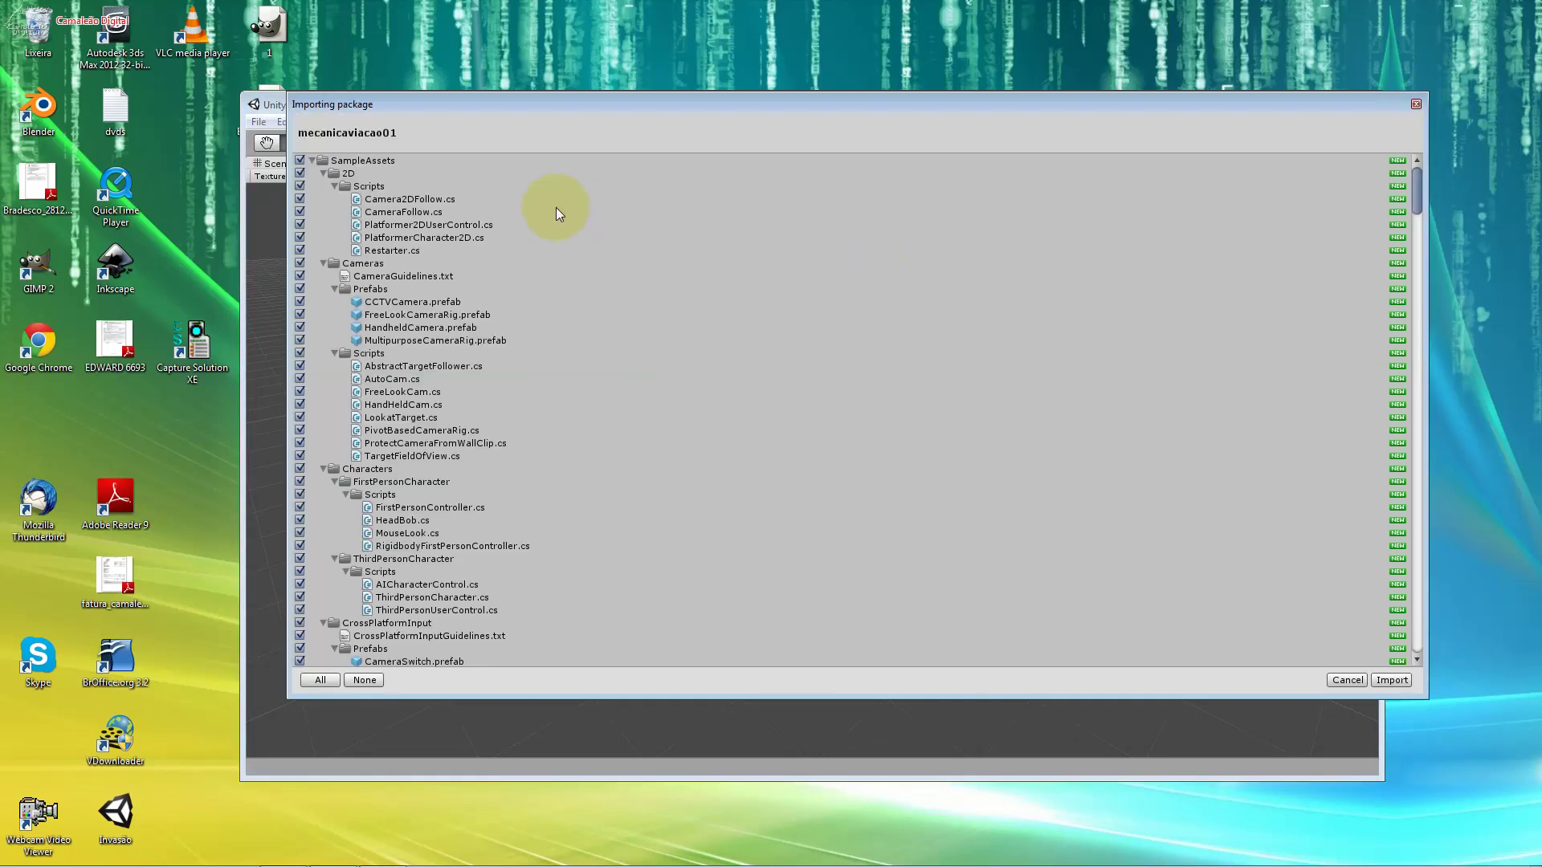
left_click(560, 212)
left_click(397, 199)
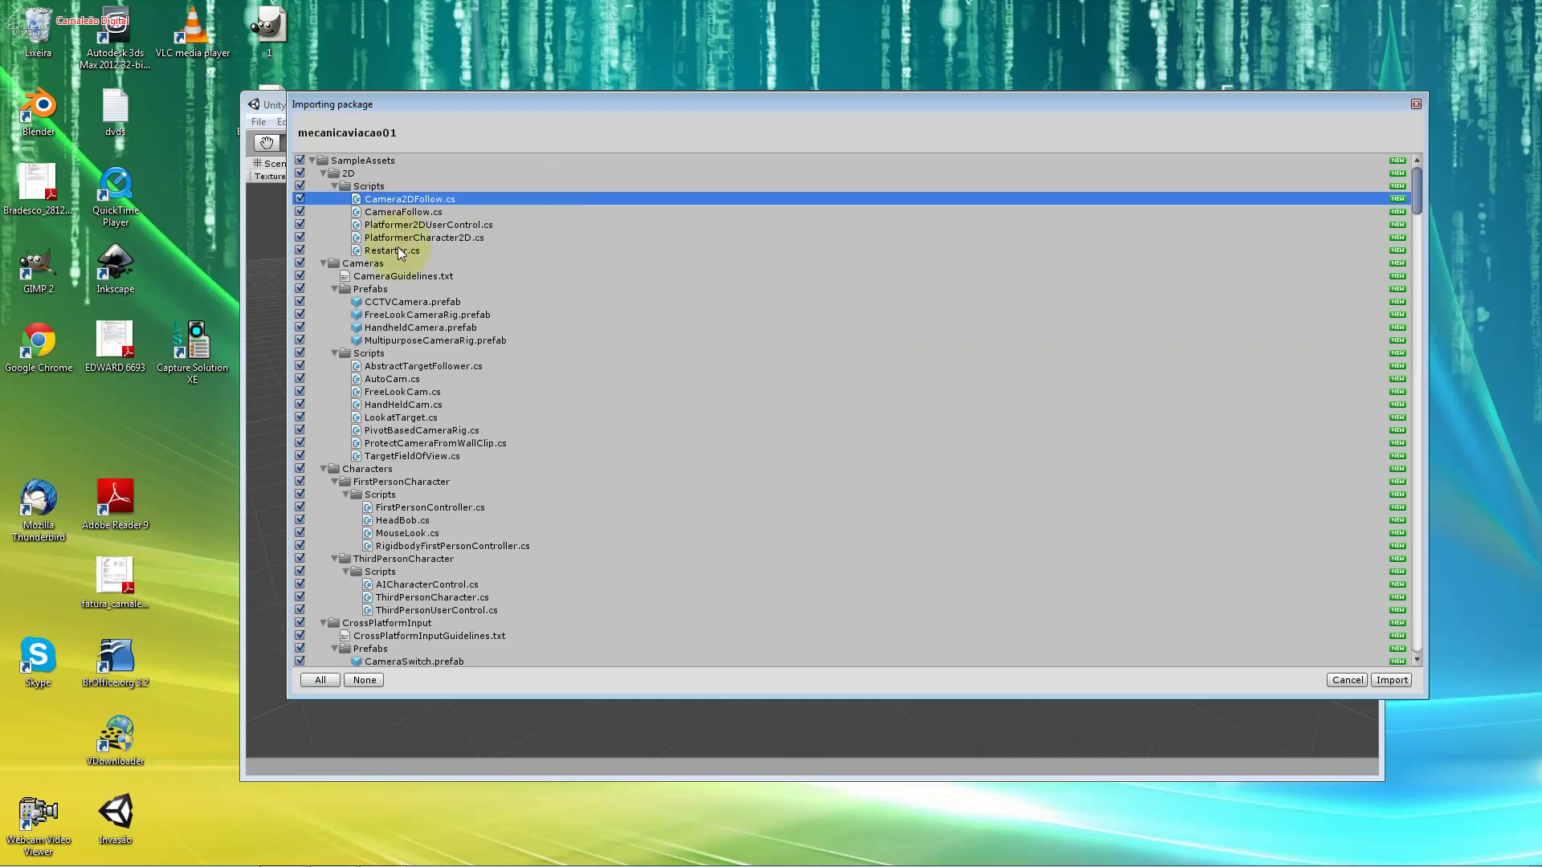
left_click(437, 377)
scroll(435, 426, "down", 3)
scroll(435, 426, "down", 5)
scroll(418, 399, "down", 4)
left_click(422, 421)
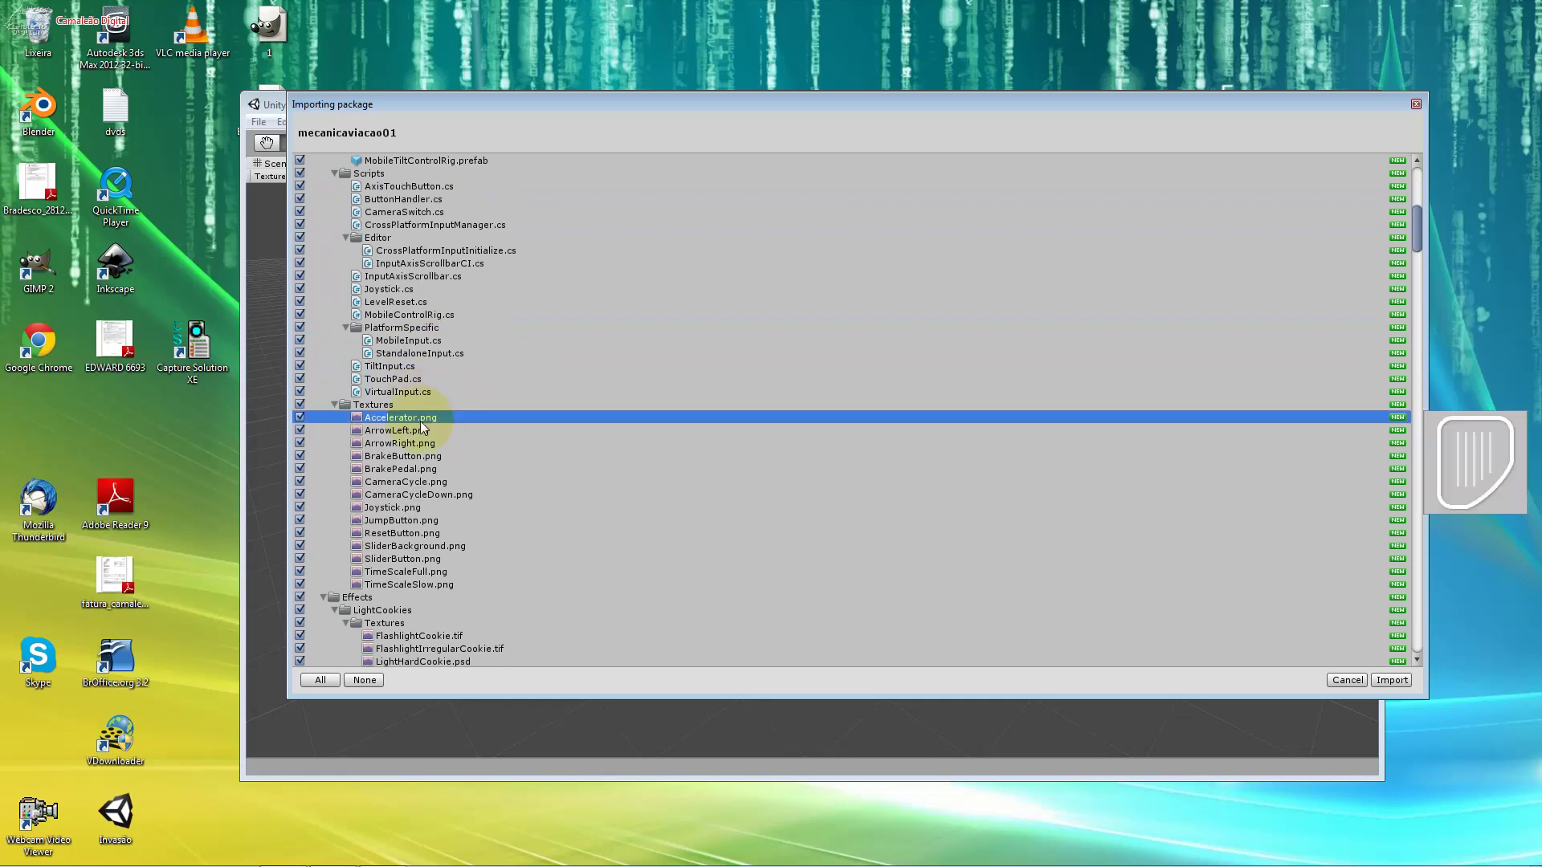
left_click(434, 482)
left_click(449, 545)
left_click(425, 456)
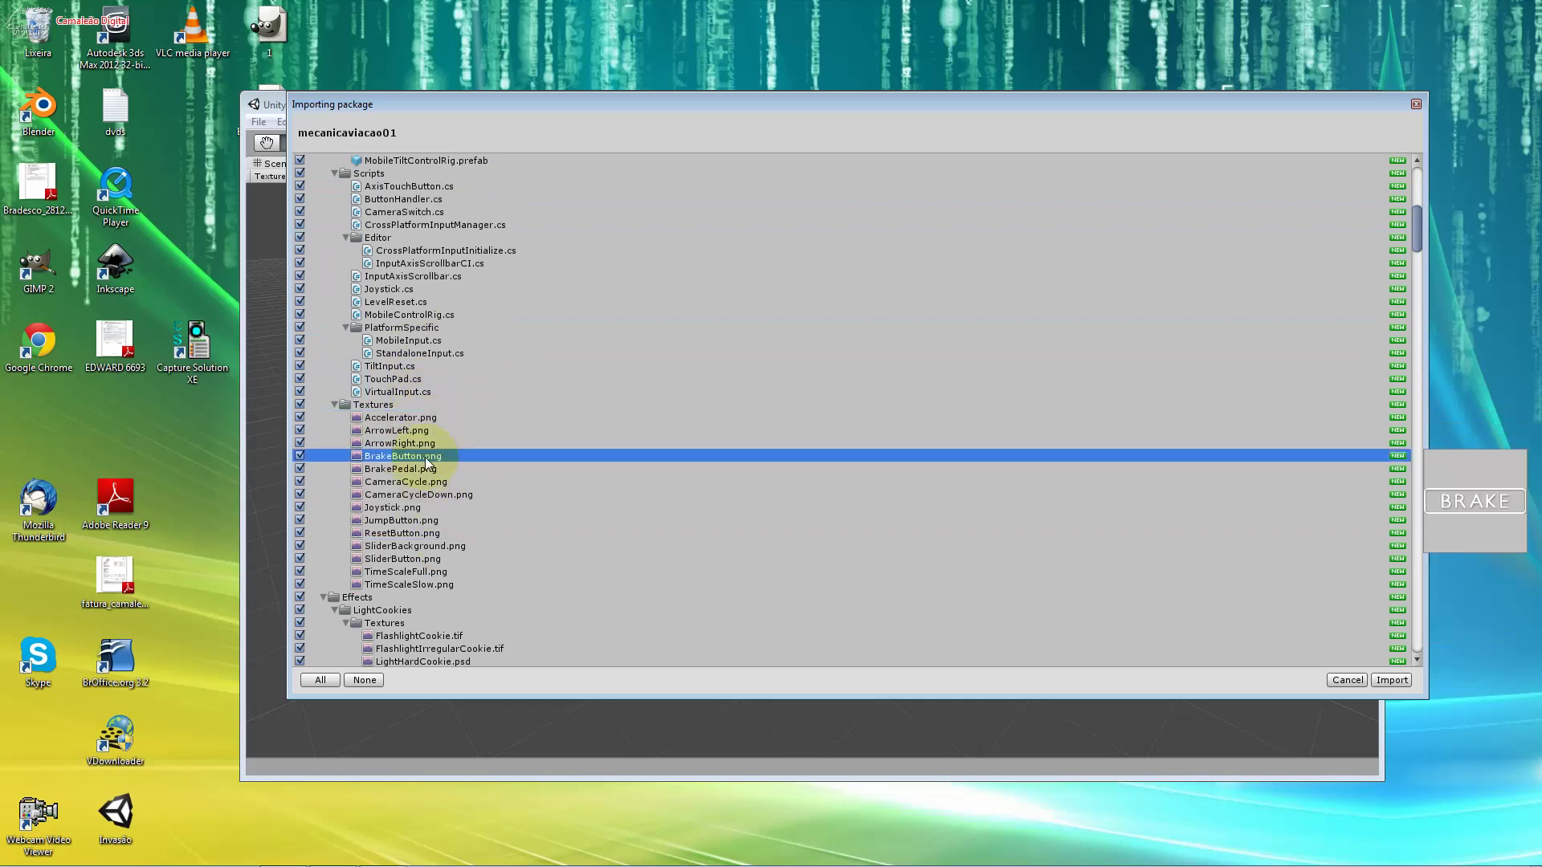
scroll(433, 474, "down", 8)
scroll(433, 474, "down", 8)
left_click(432, 307)
left_click(431, 293)
scroll(423, 460, "down", 3)
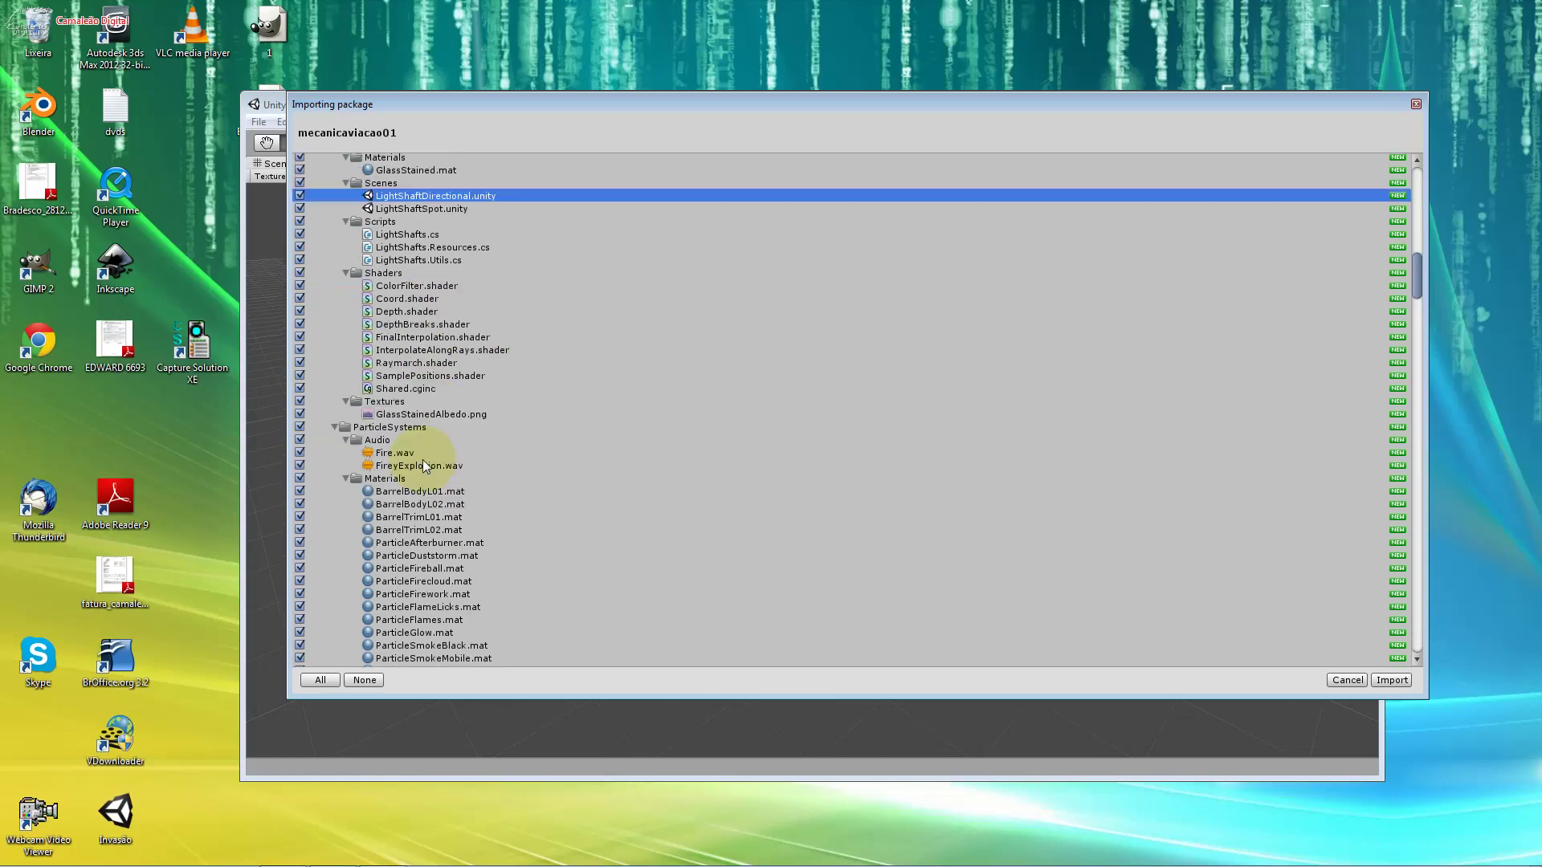
left_click(434, 337)
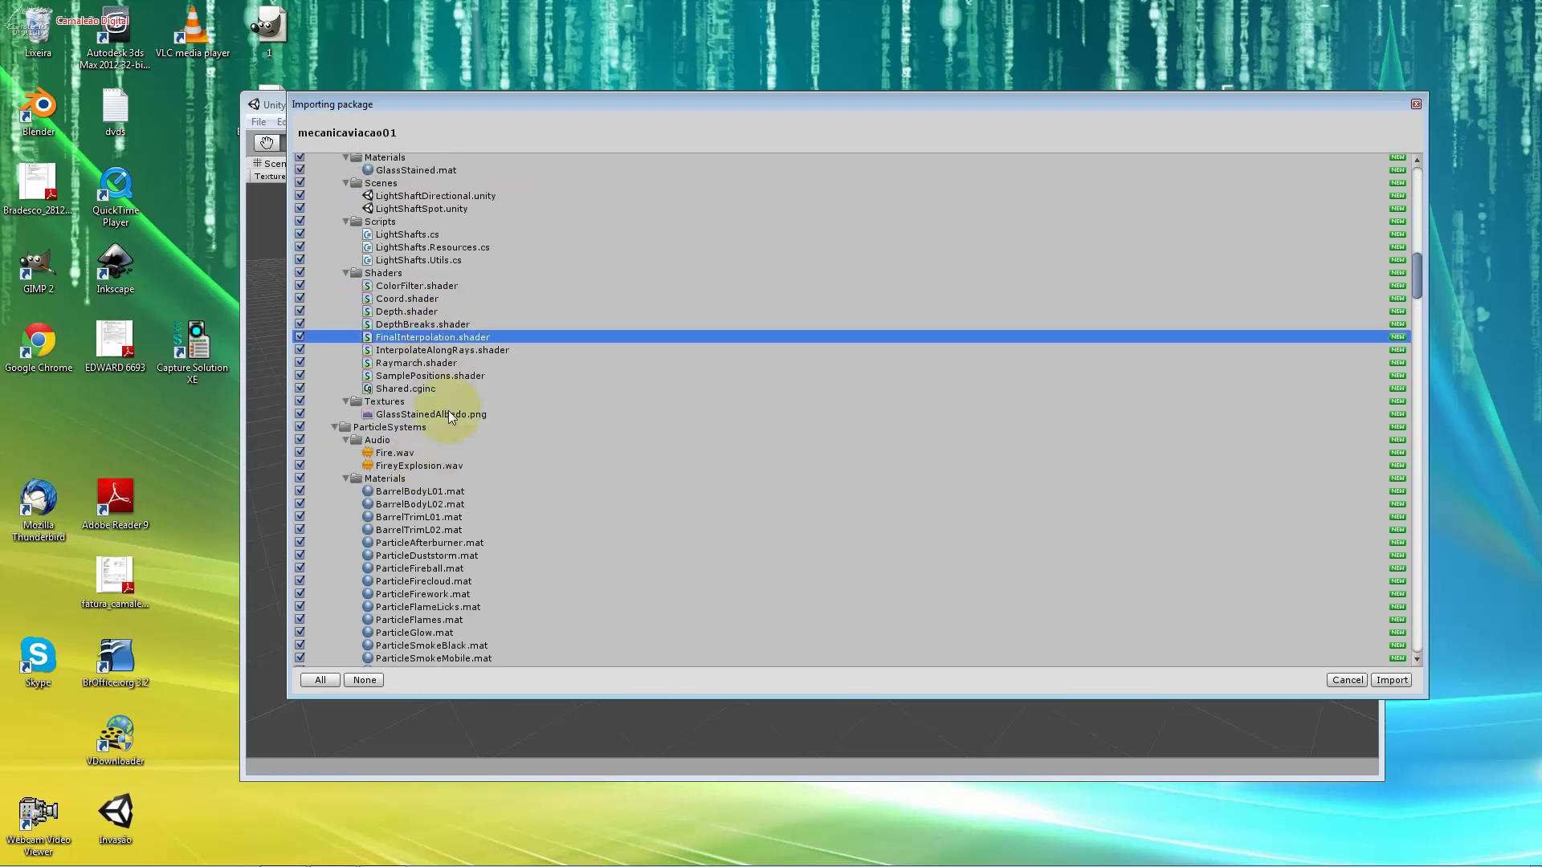
scroll(448, 411, "down", 5)
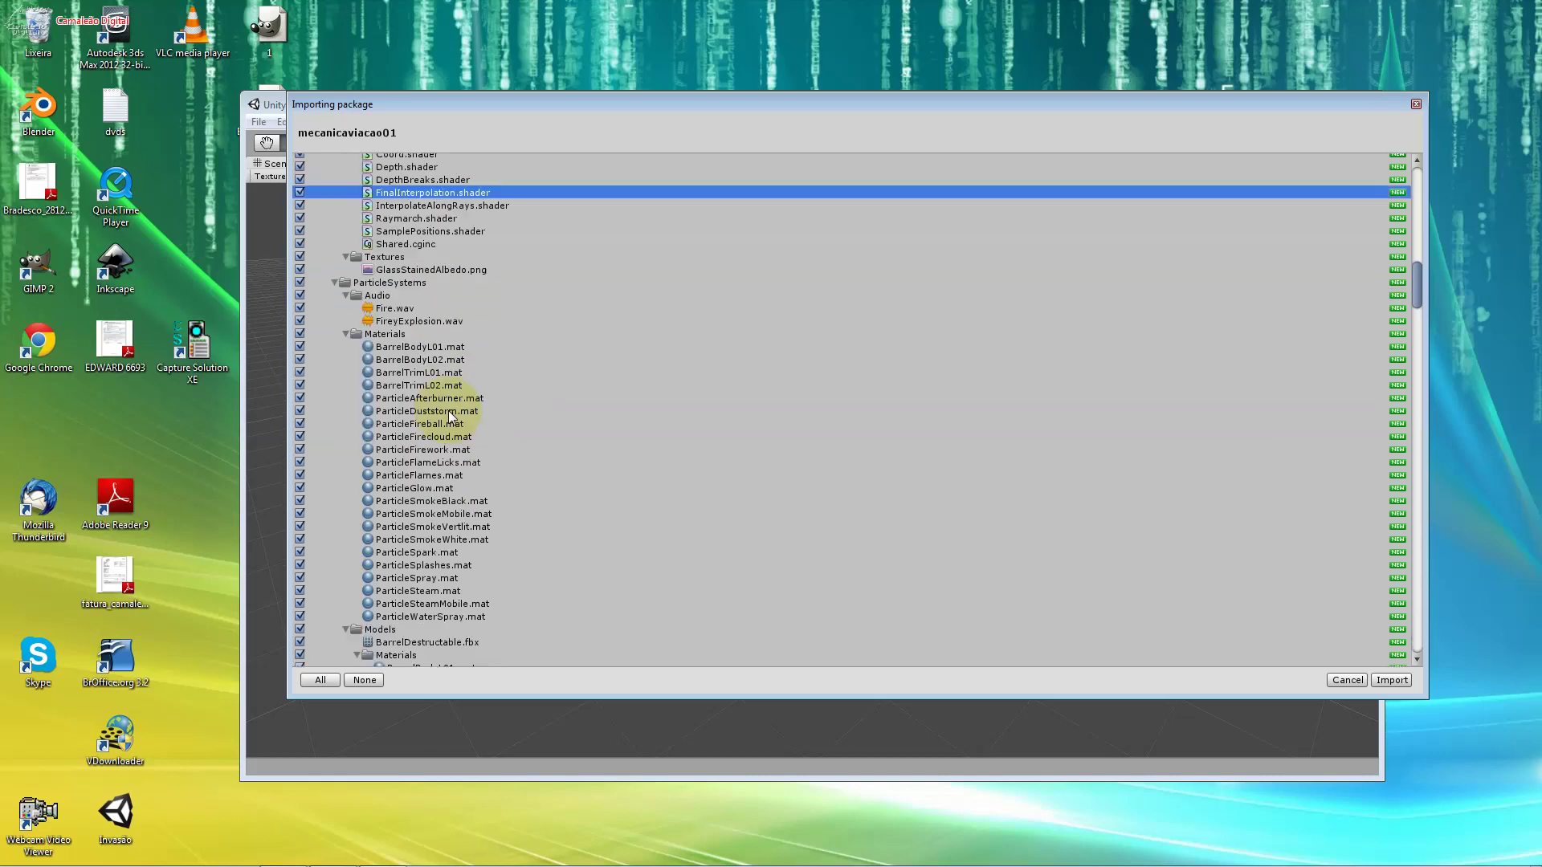
scroll(448, 411, "down", 5)
scroll(448, 411, "down", 5)
scroll(448, 411, "down", 5)
scroll(448, 412, "down", 5)
scroll(448, 411, "down", 5)
scroll(448, 411, "down", 5)
scroll(448, 412, "down", 5)
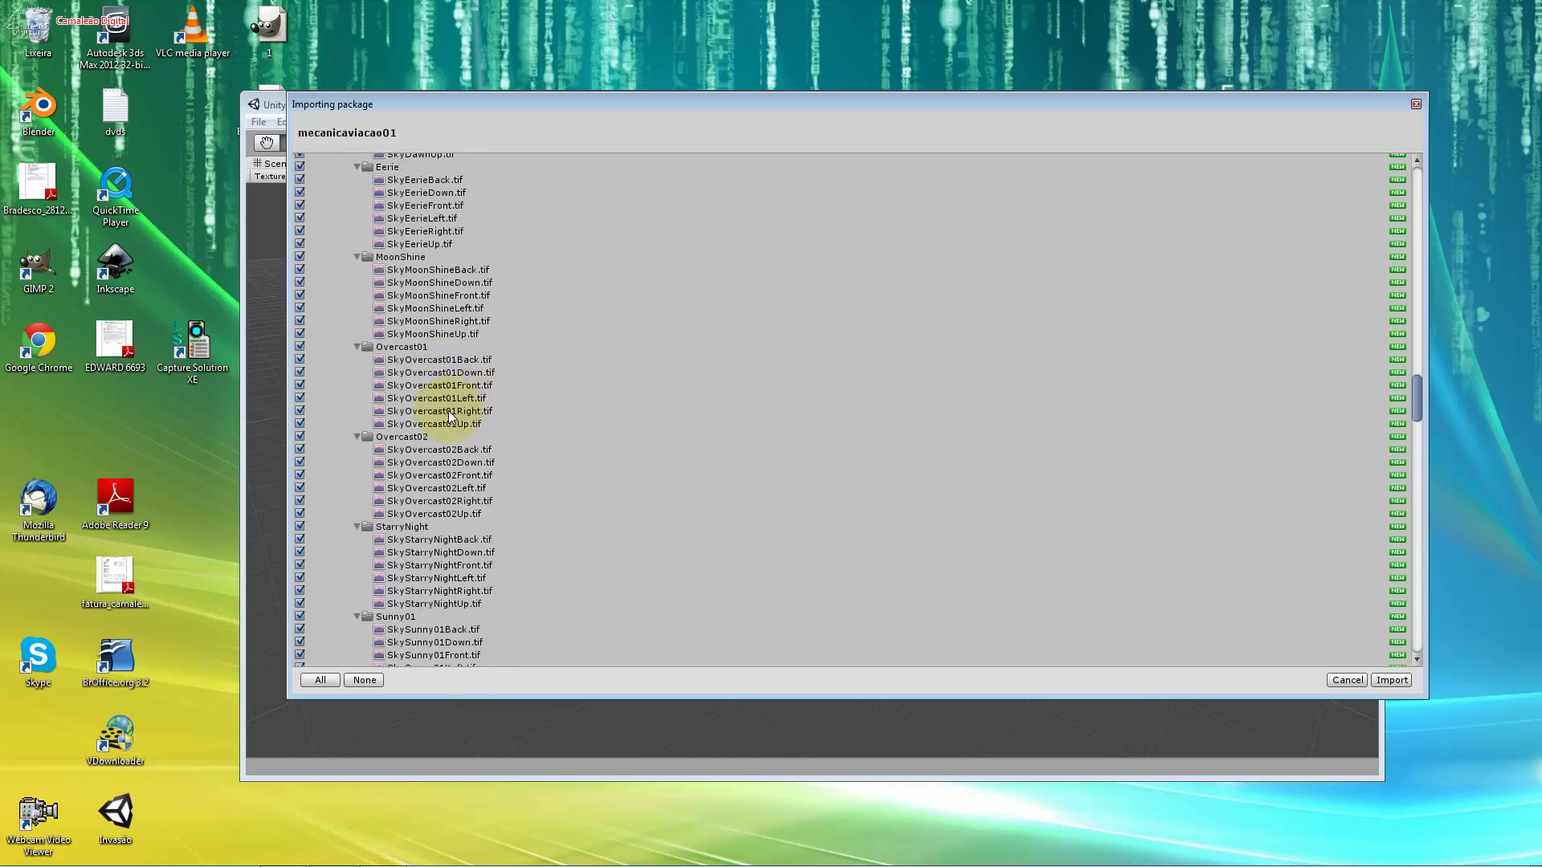
scroll(448, 411, "down", 5)
left_click(439, 384)
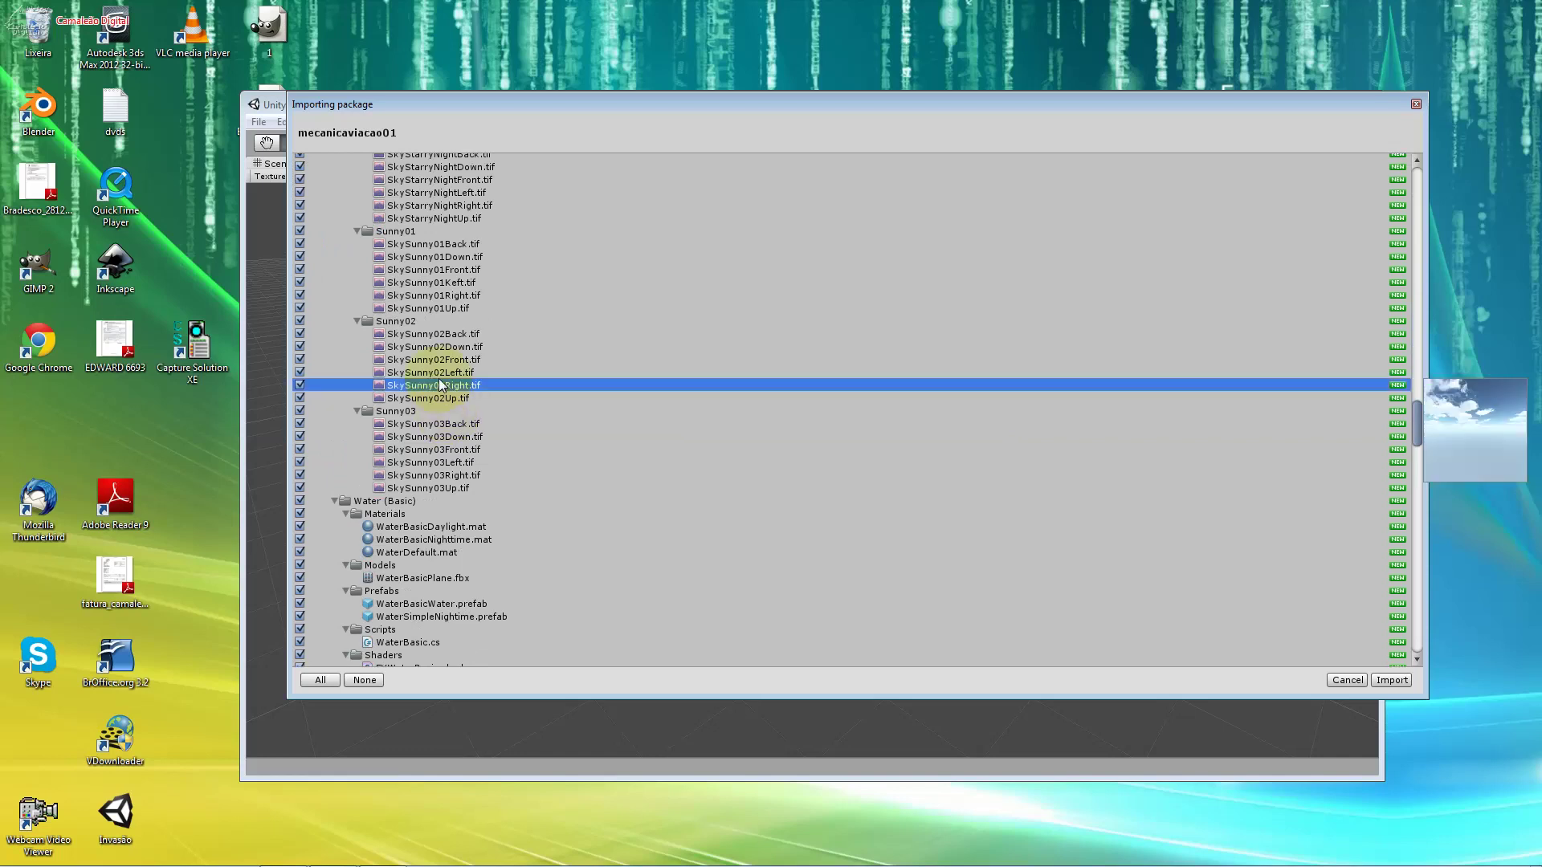
left_click(439, 335)
left_click(442, 270)
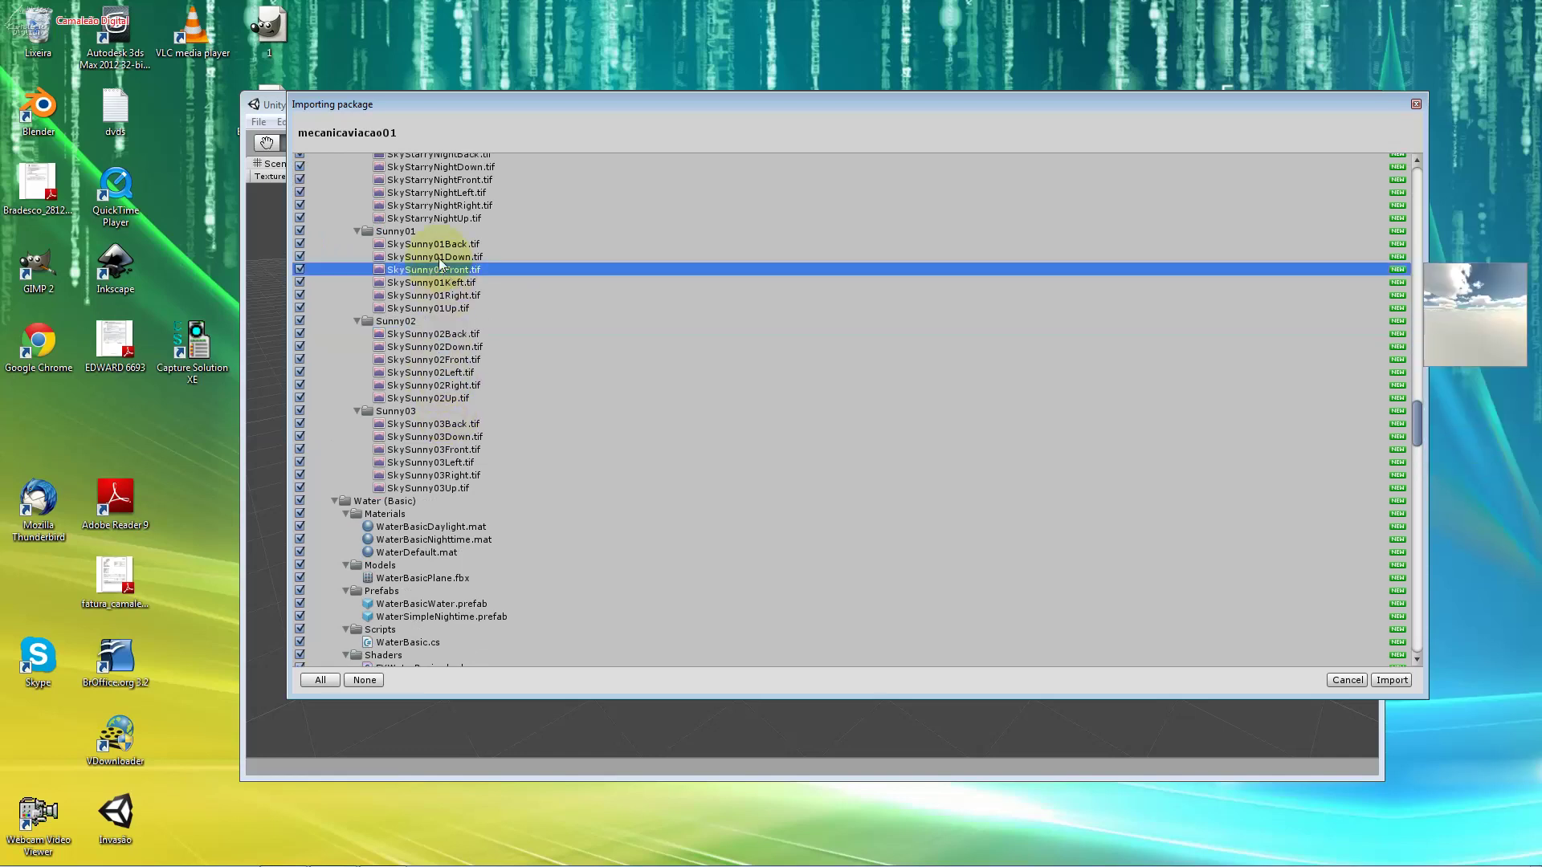
scroll(438, 258, "up", 4)
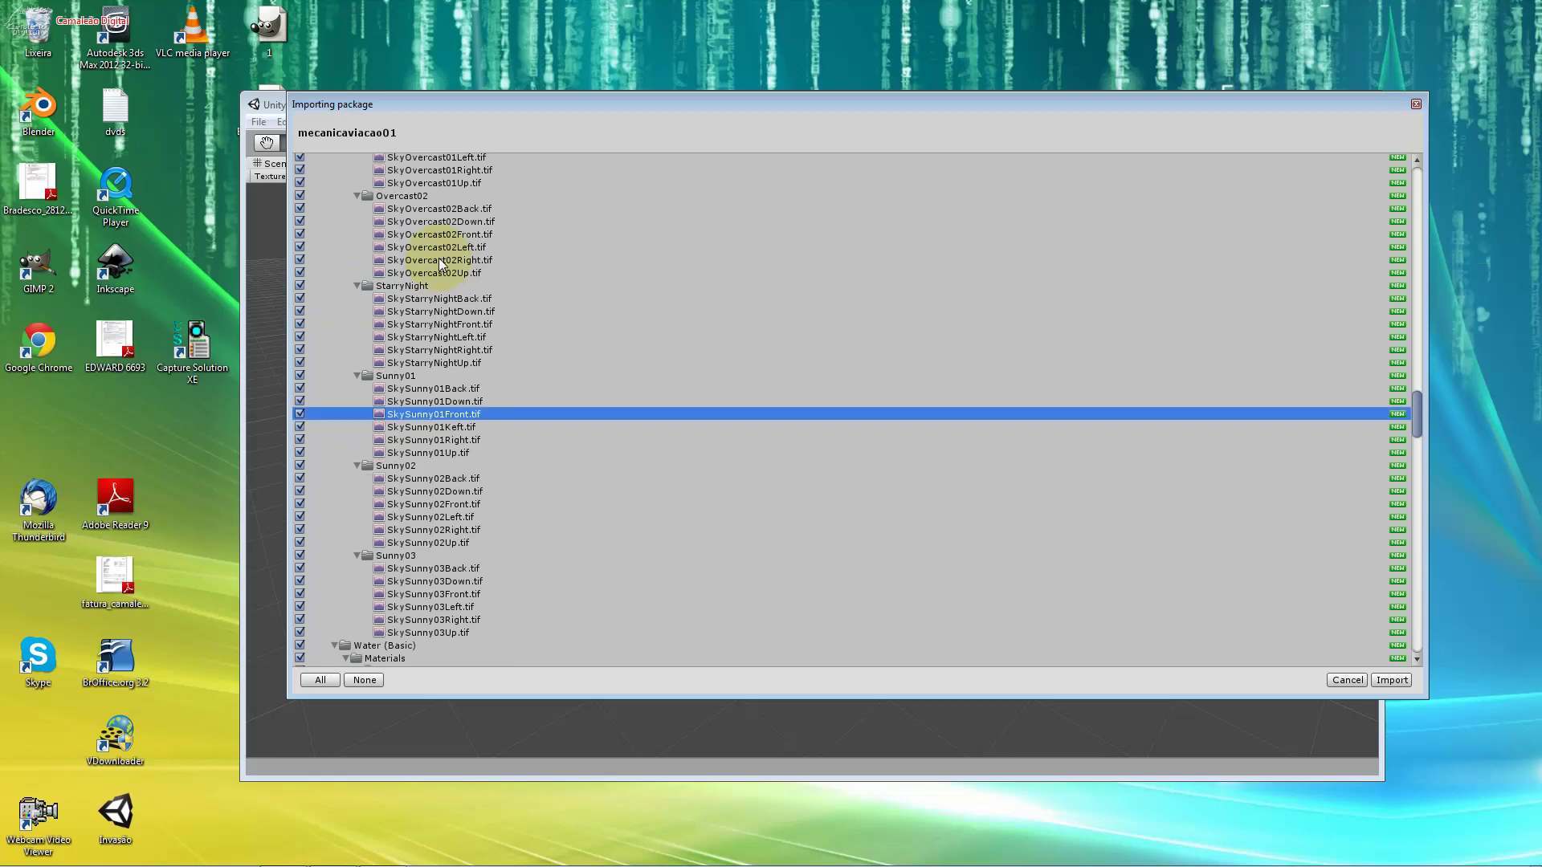
left_click(439, 259)
left_click(439, 234)
scroll(474, 320, "down", 8)
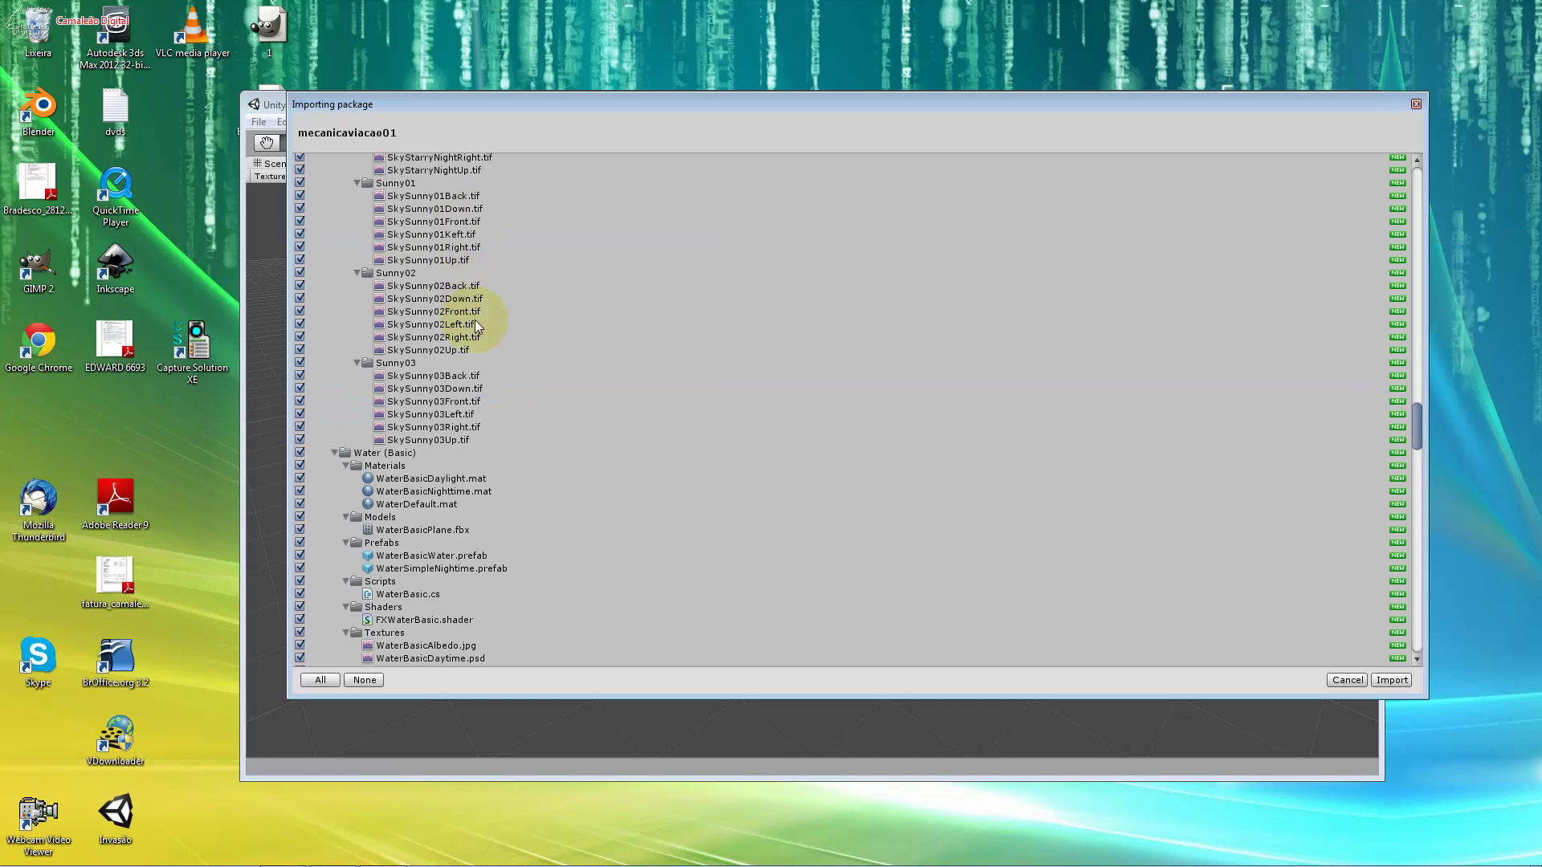
scroll(476, 341, "down", 3)
scroll(476, 339, "down", 4)
scroll(476, 339, "down", 4)
scroll(475, 340, "down", 4)
left_click(456, 251)
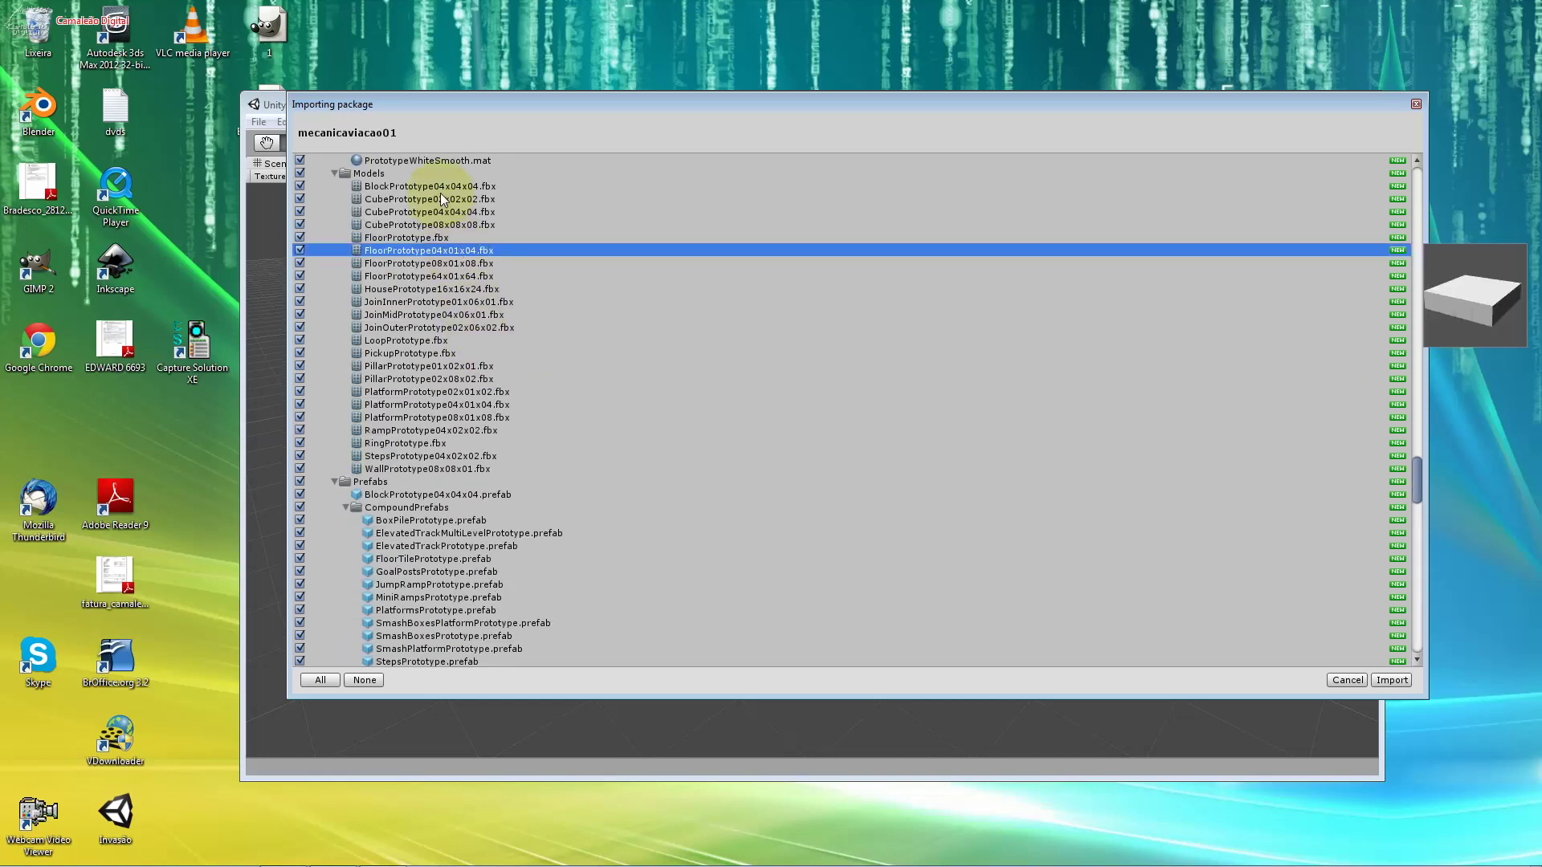
left_click(441, 198)
left_click(446, 189)
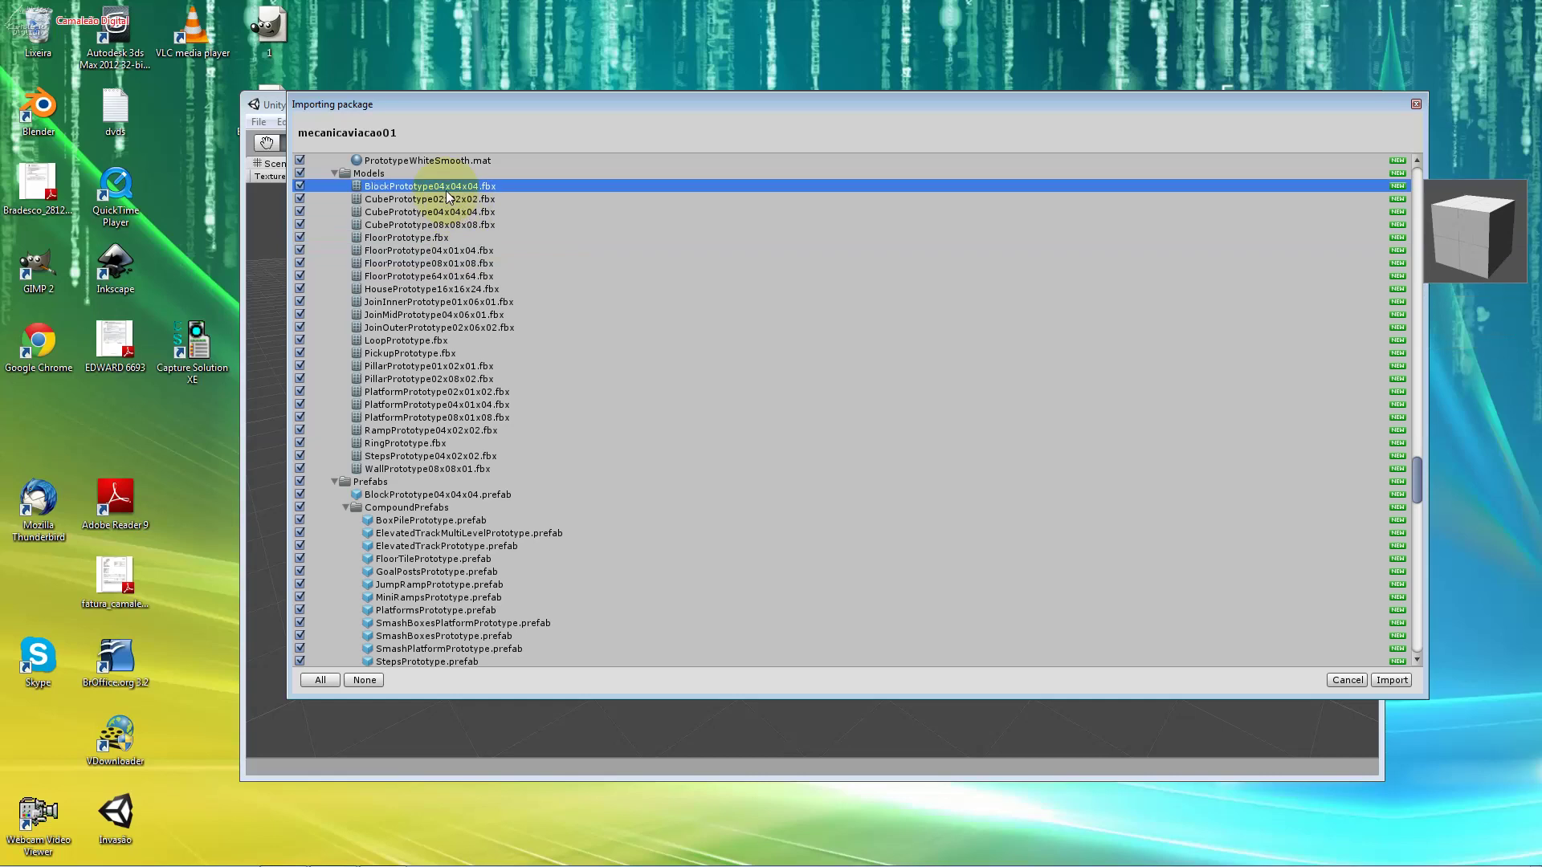
left_click(435, 280)
left_click(448, 353)
left_click(461, 430)
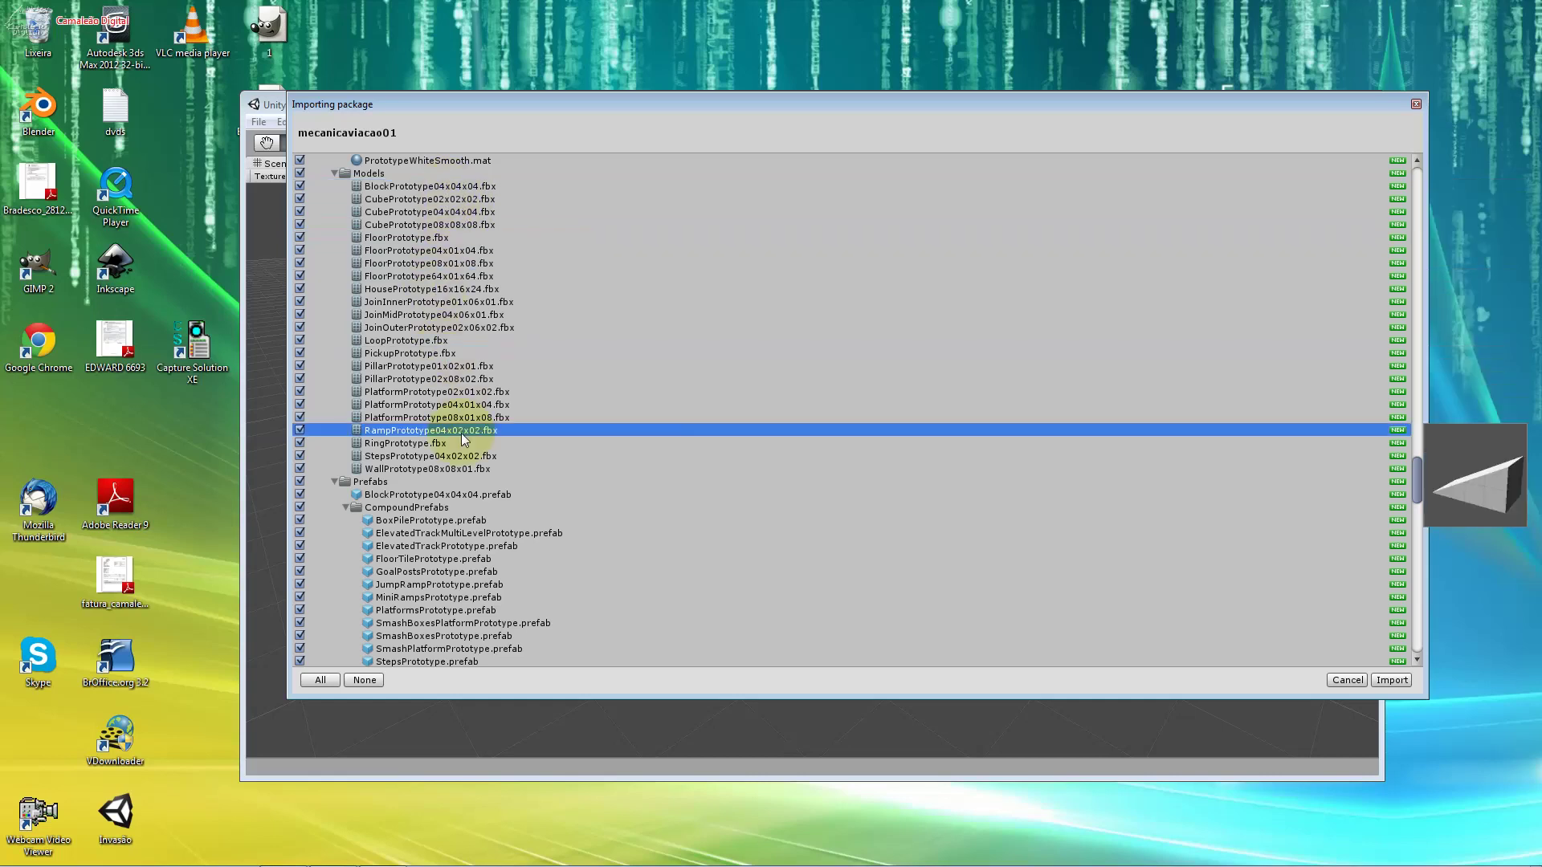
left_click(455, 390)
left_click(421, 432)
left_click(416, 469)
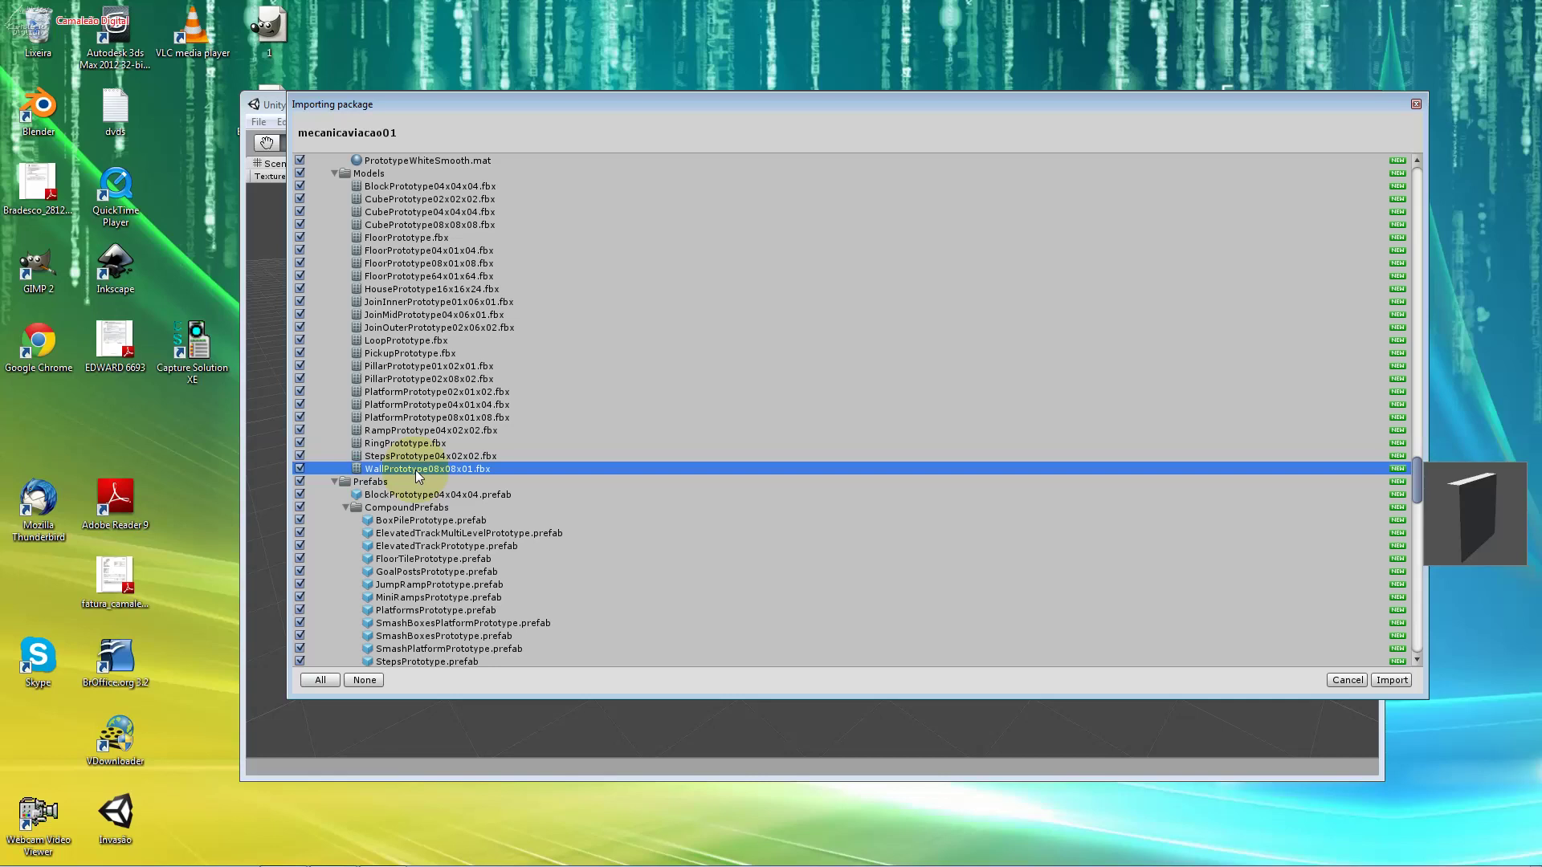
scroll(416, 470, "down", 4)
left_click(416, 469)
left_click(474, 560)
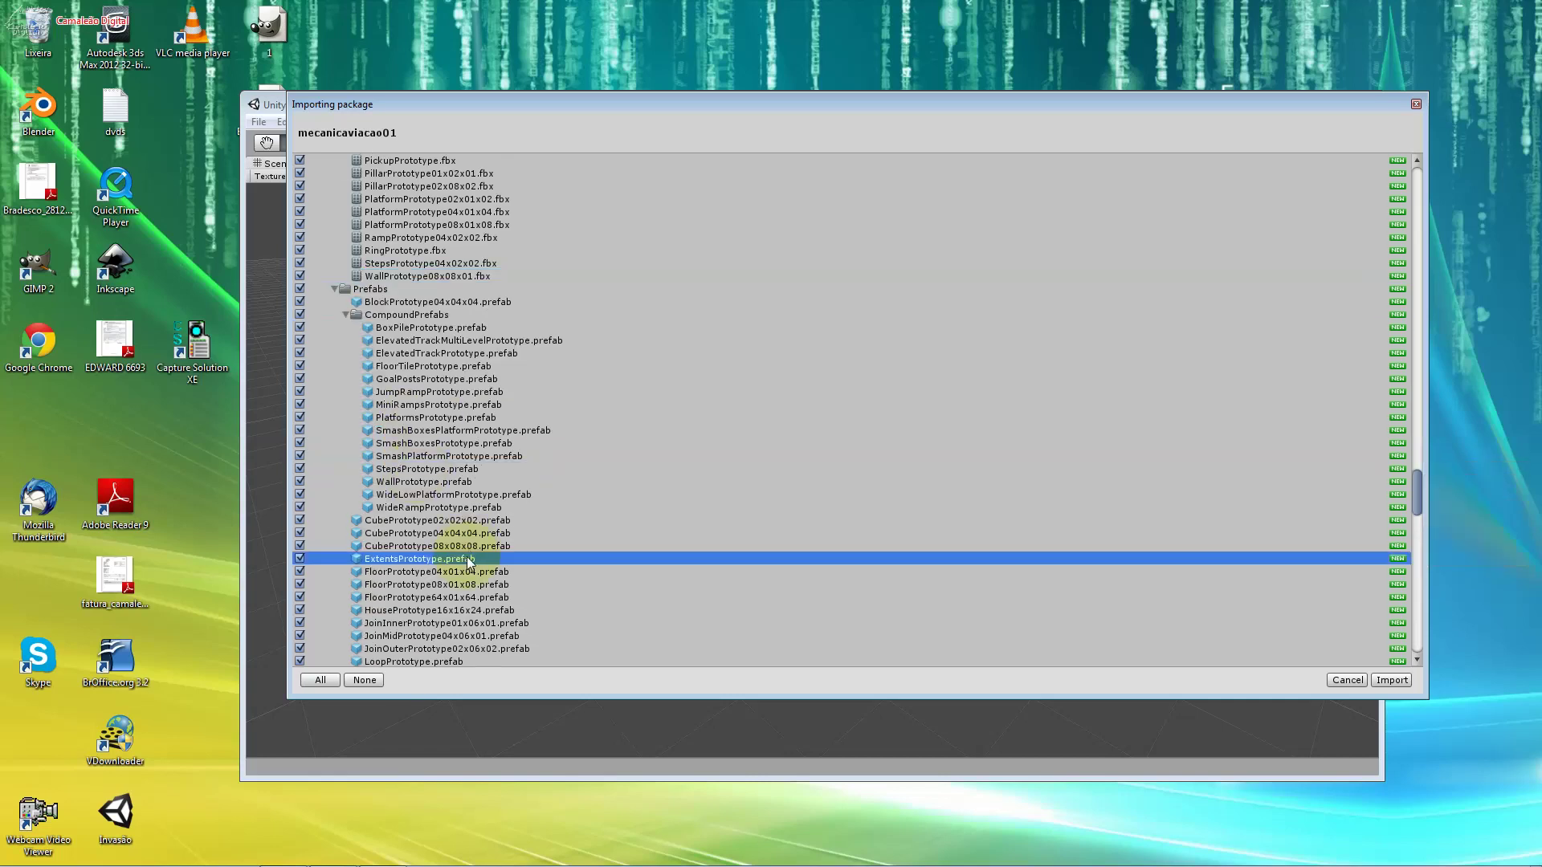
scroll(476, 572, "down", 3)
scroll(476, 572, "down", 5)
scroll(475, 571, "down", 3)
left_click(454, 503)
scroll(471, 585, "down", 2)
scroll(471, 583, "down", 4)
scroll(471, 583, "down", 4)
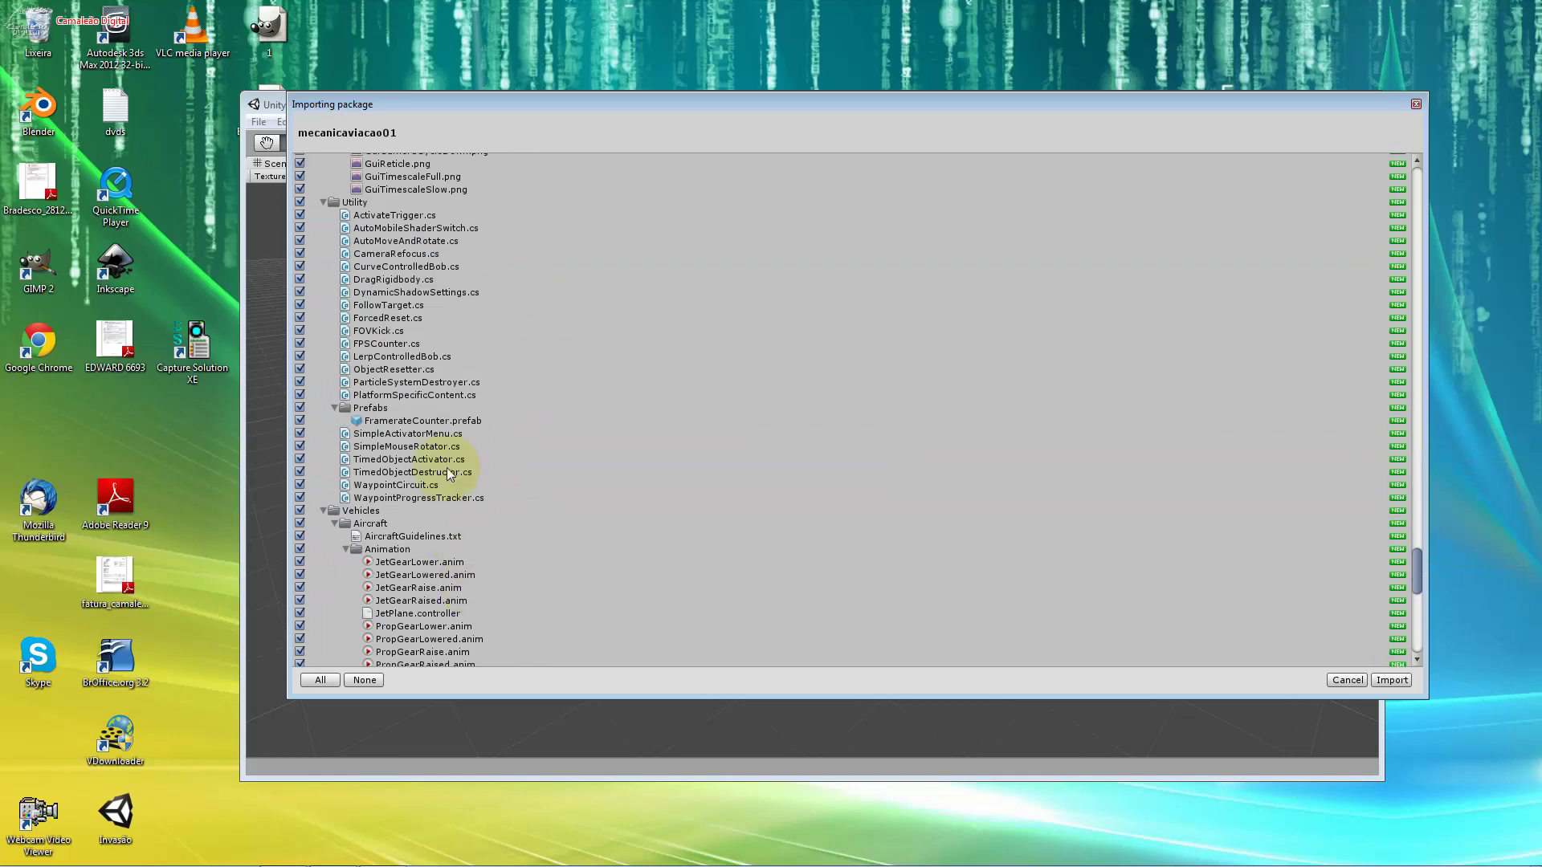
left_click(468, 562)
scroll(469, 570, "down", 4)
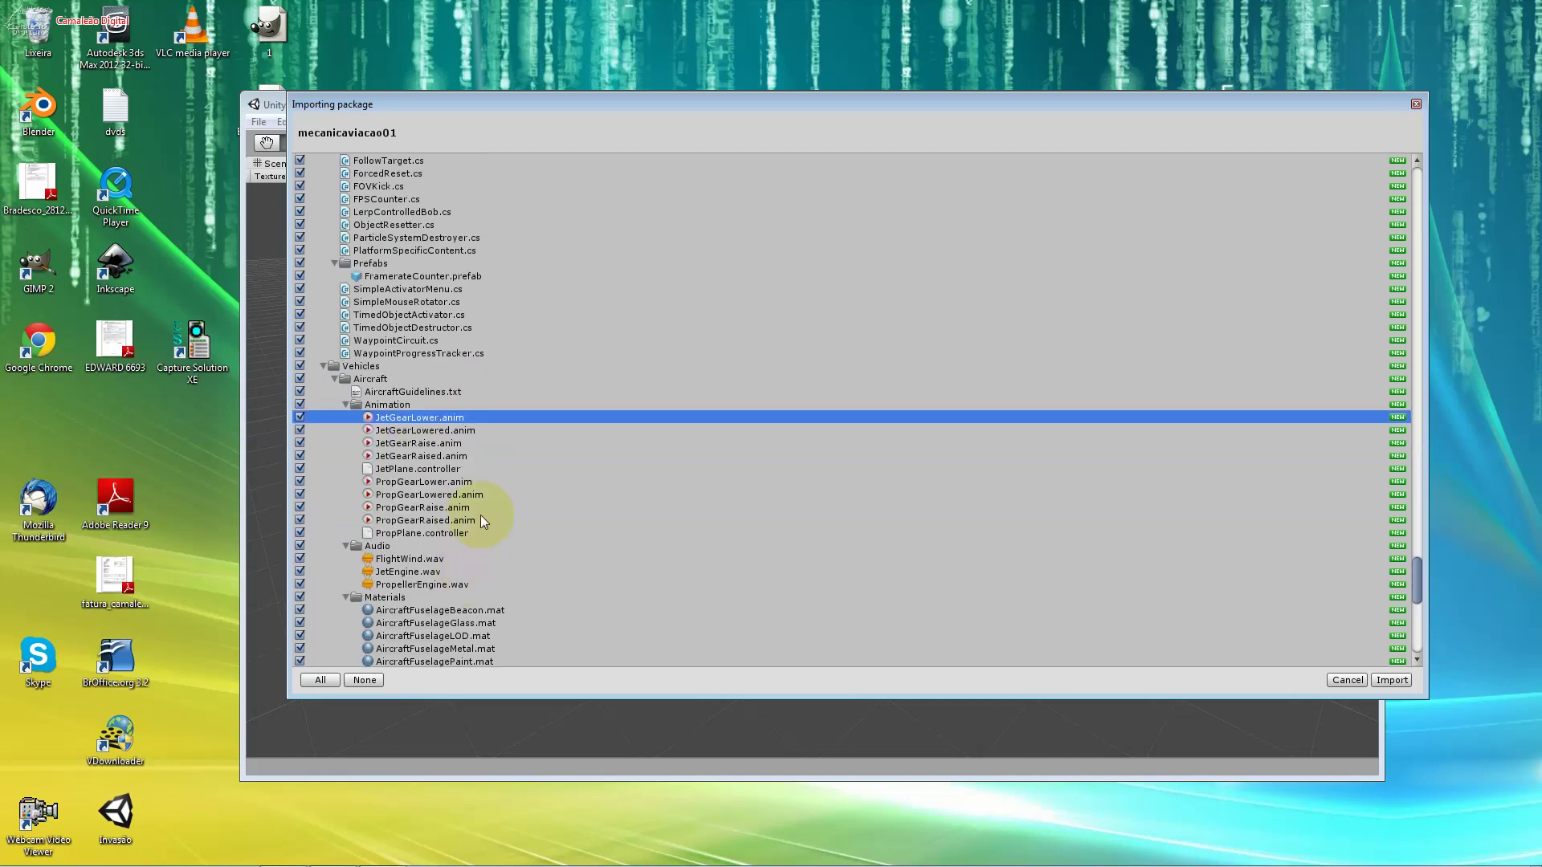
scroll(575, 499, "down", 4)
scroll(576, 499, "down", 1)
scroll(576, 499, "down", 2)
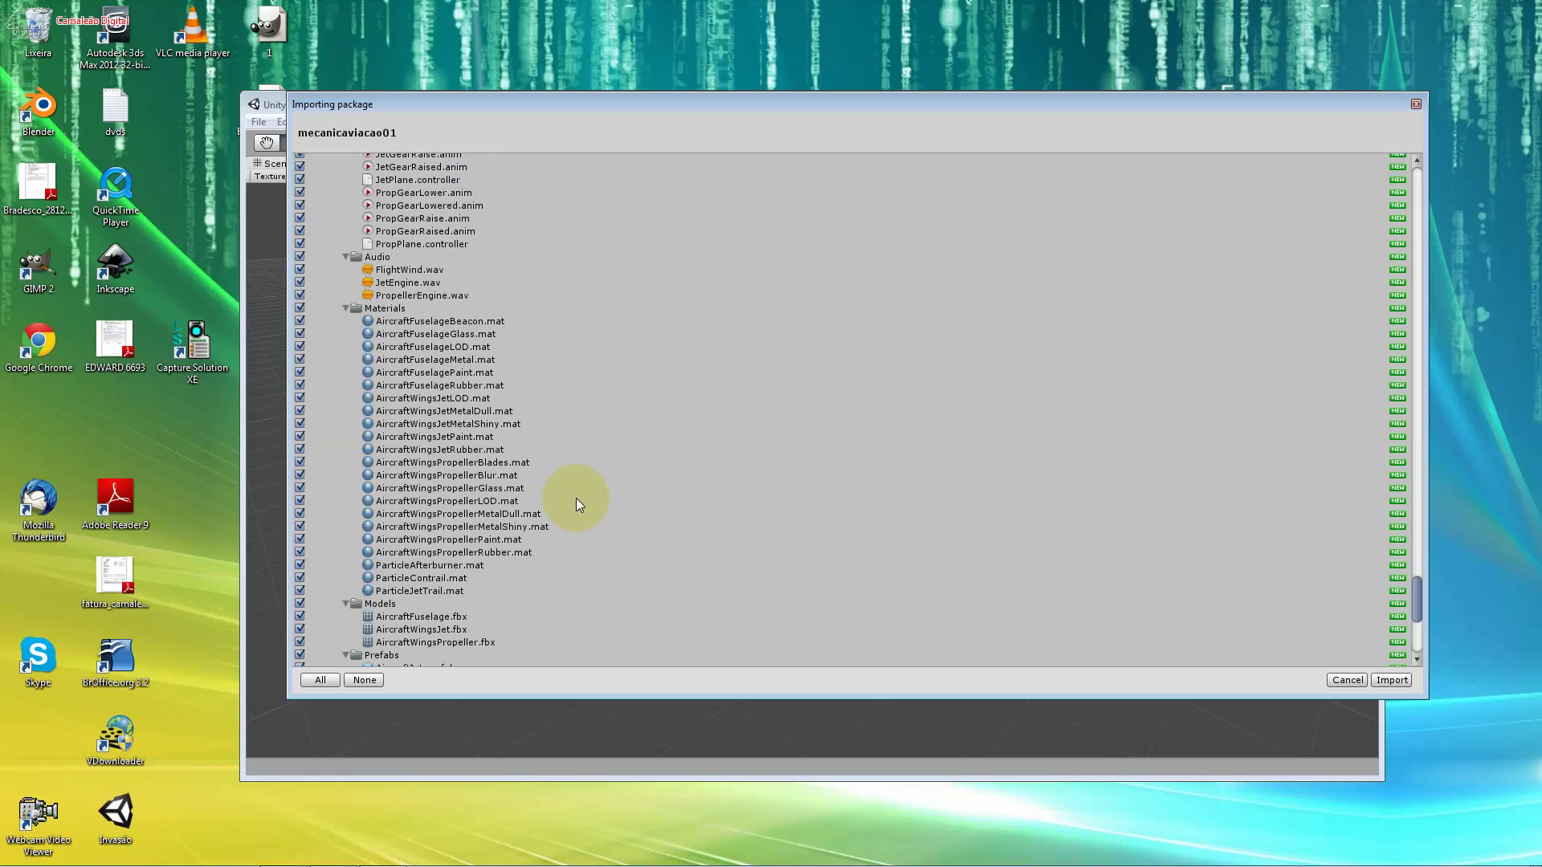
left_click(527, 462)
left_click(490, 337)
left_click(542, 426)
left_click(552, 476)
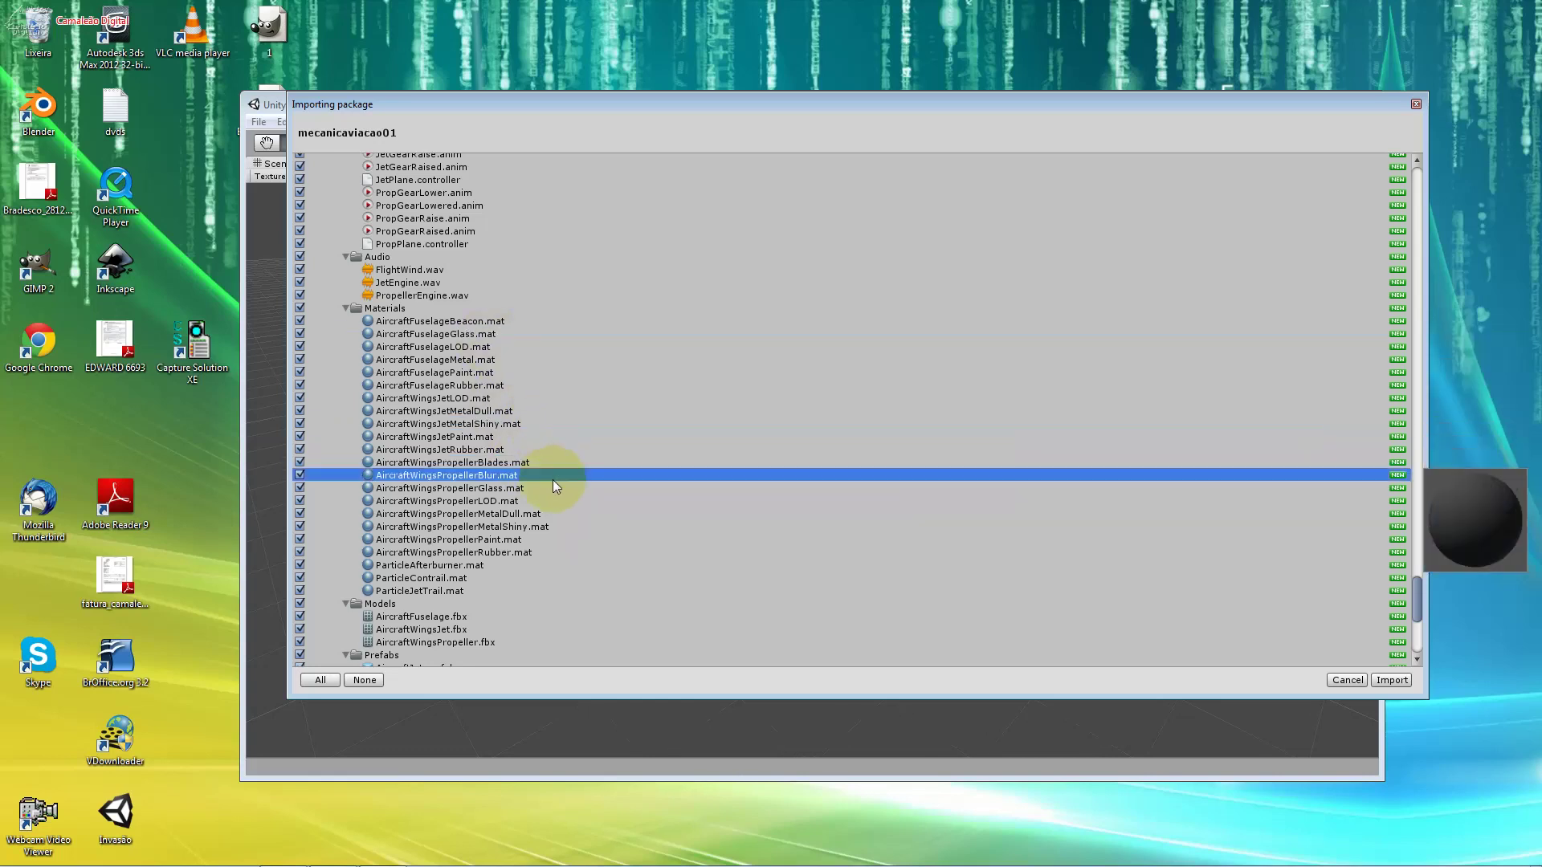
left_click(559, 566)
scroll(553, 586, "down", 3)
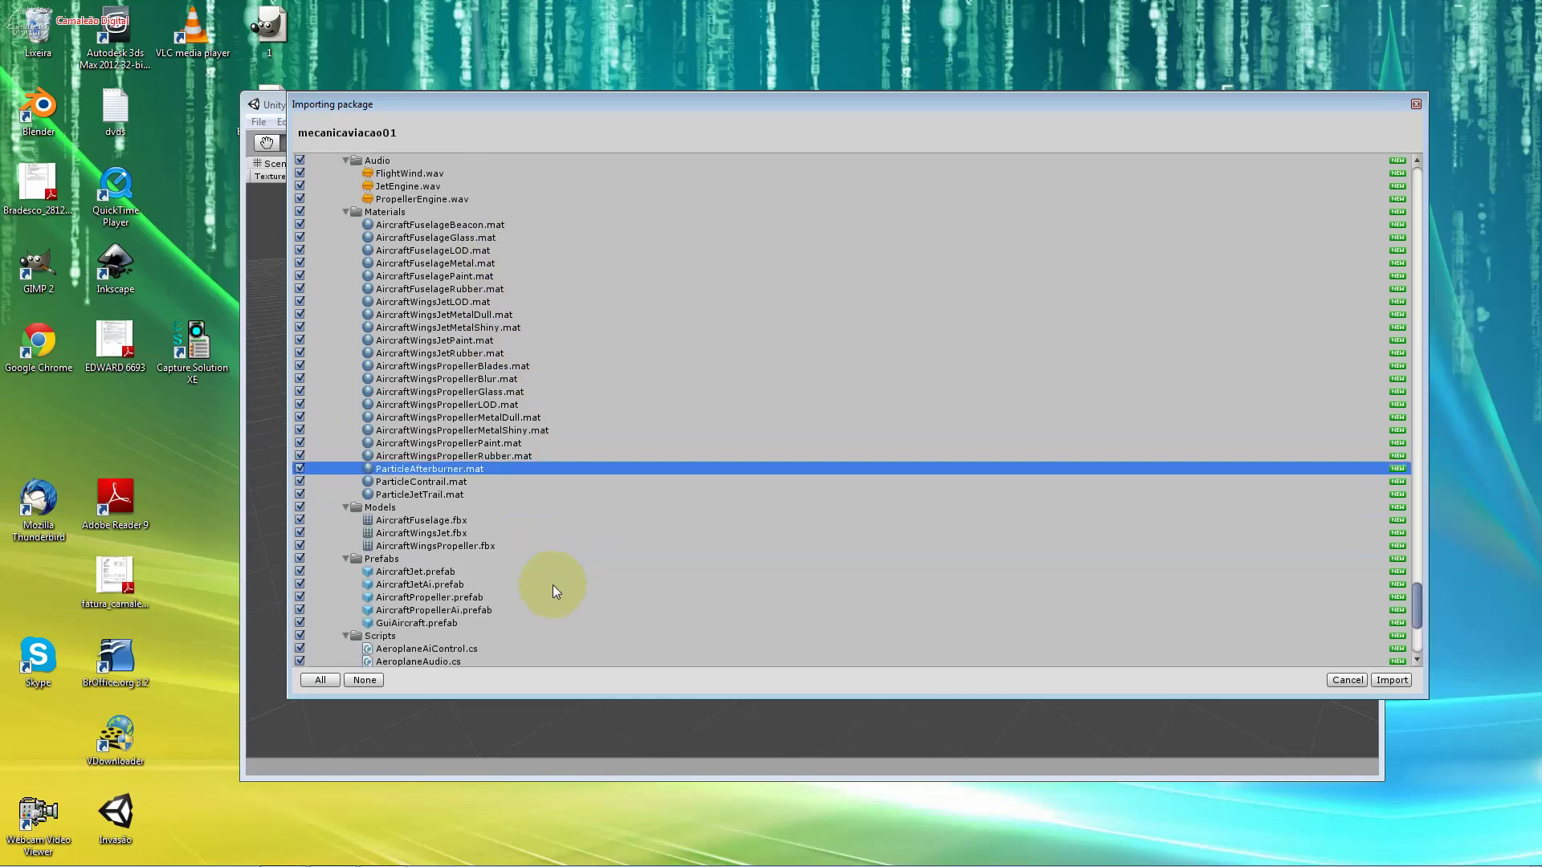
left_click(490, 534)
left_click(494, 545)
left_click(487, 532)
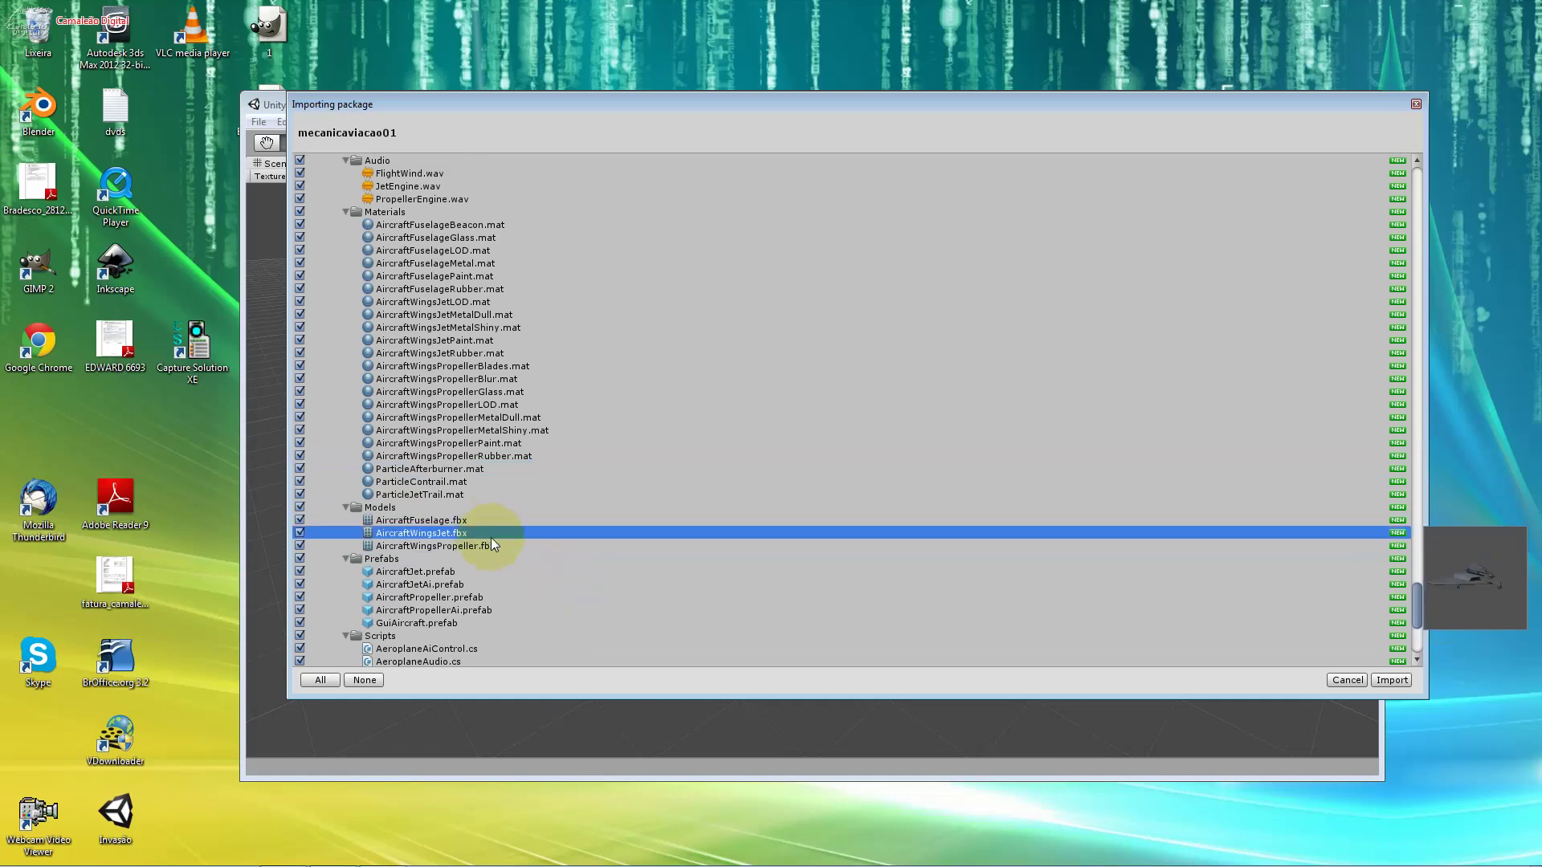
left_click(488, 572)
left_click(486, 586)
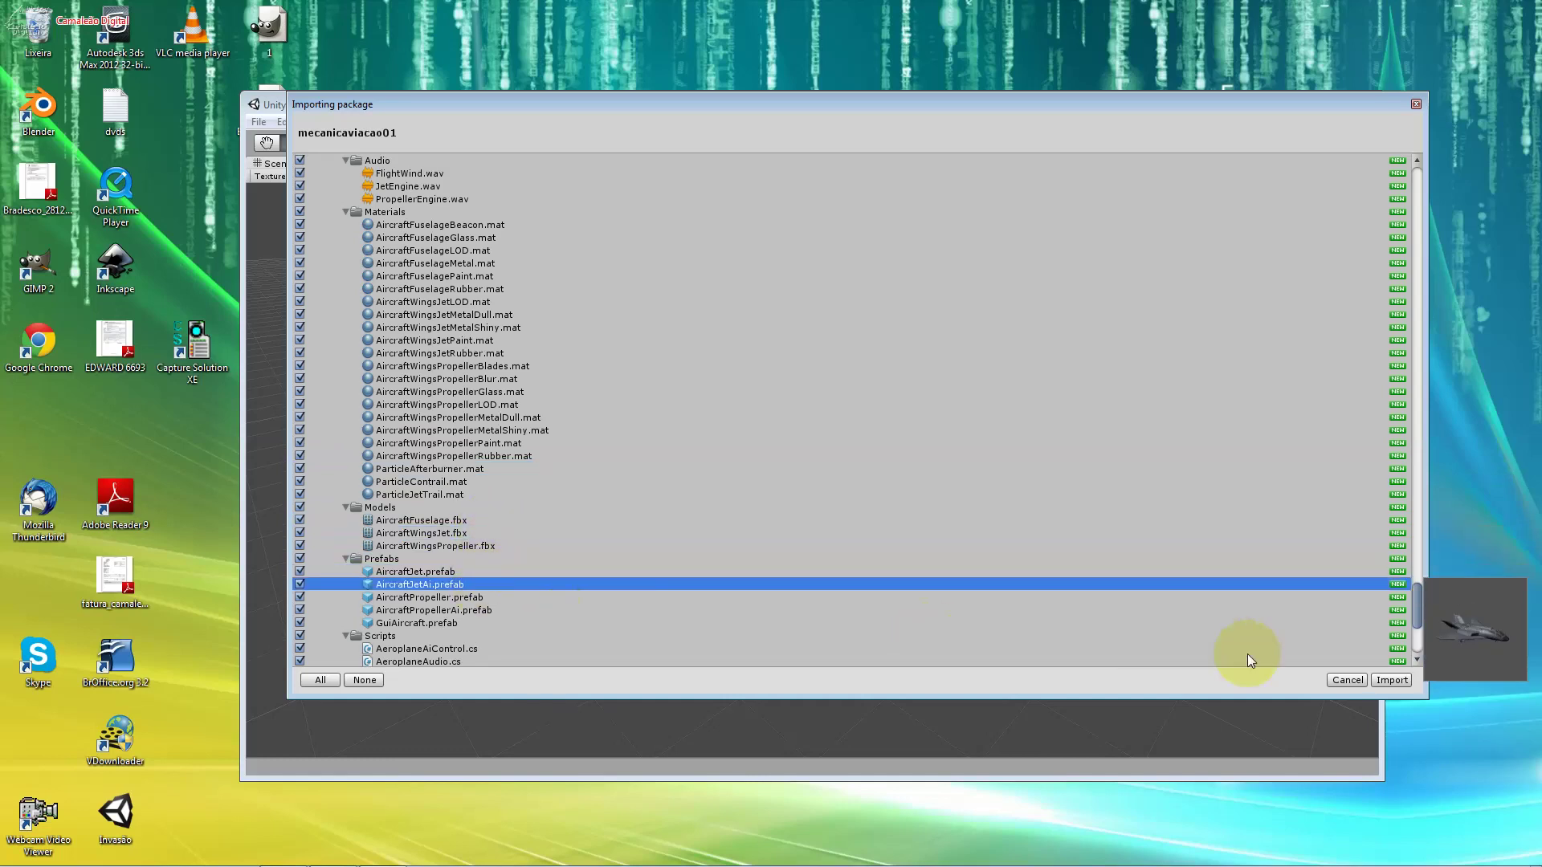
left_click(504, 606)
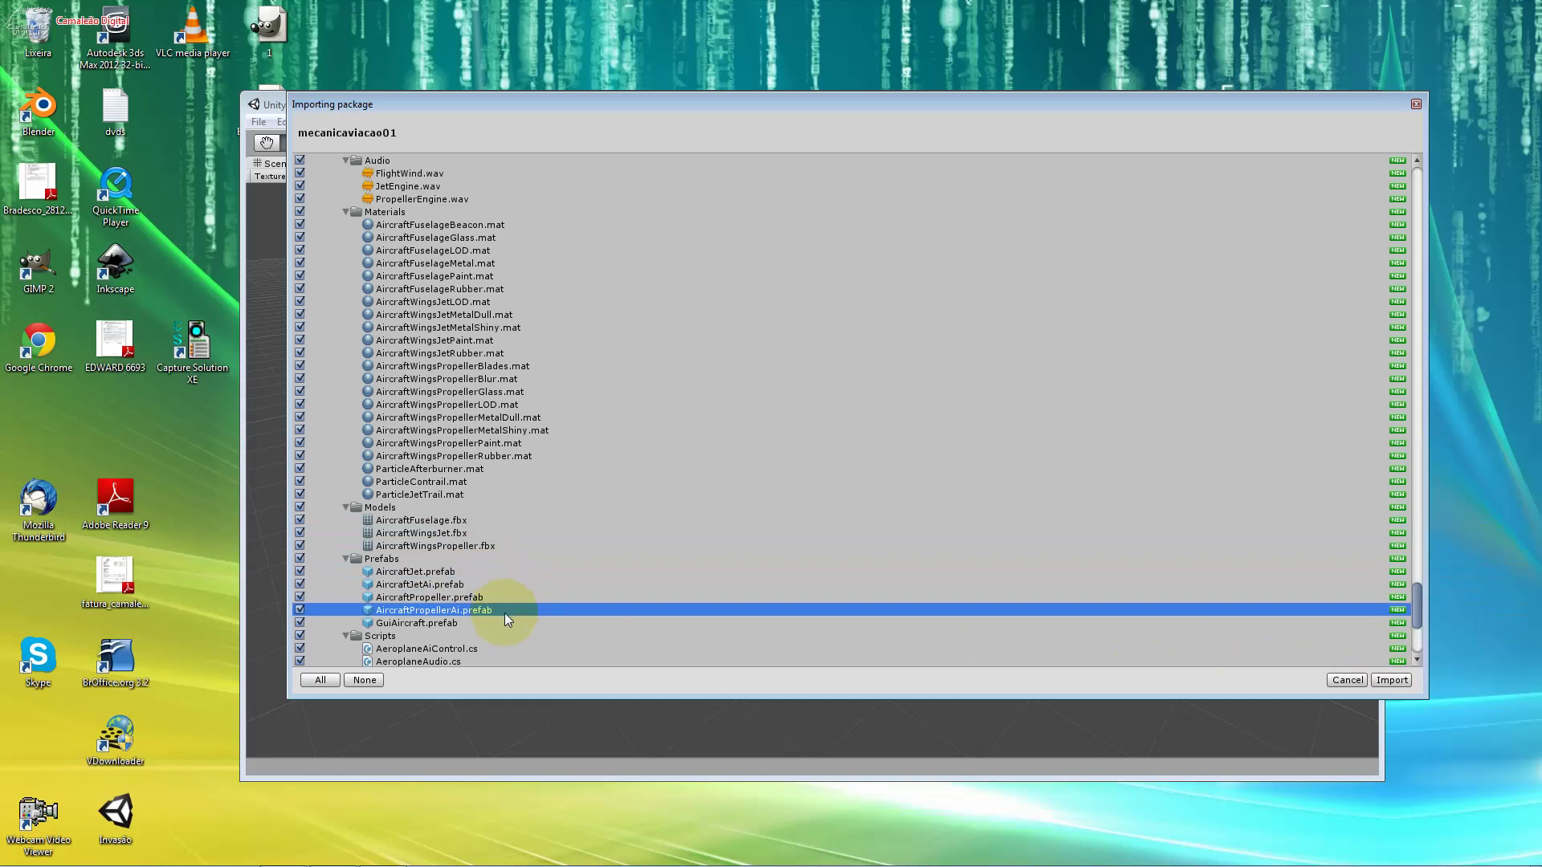
scroll(504, 614, "down", 3)
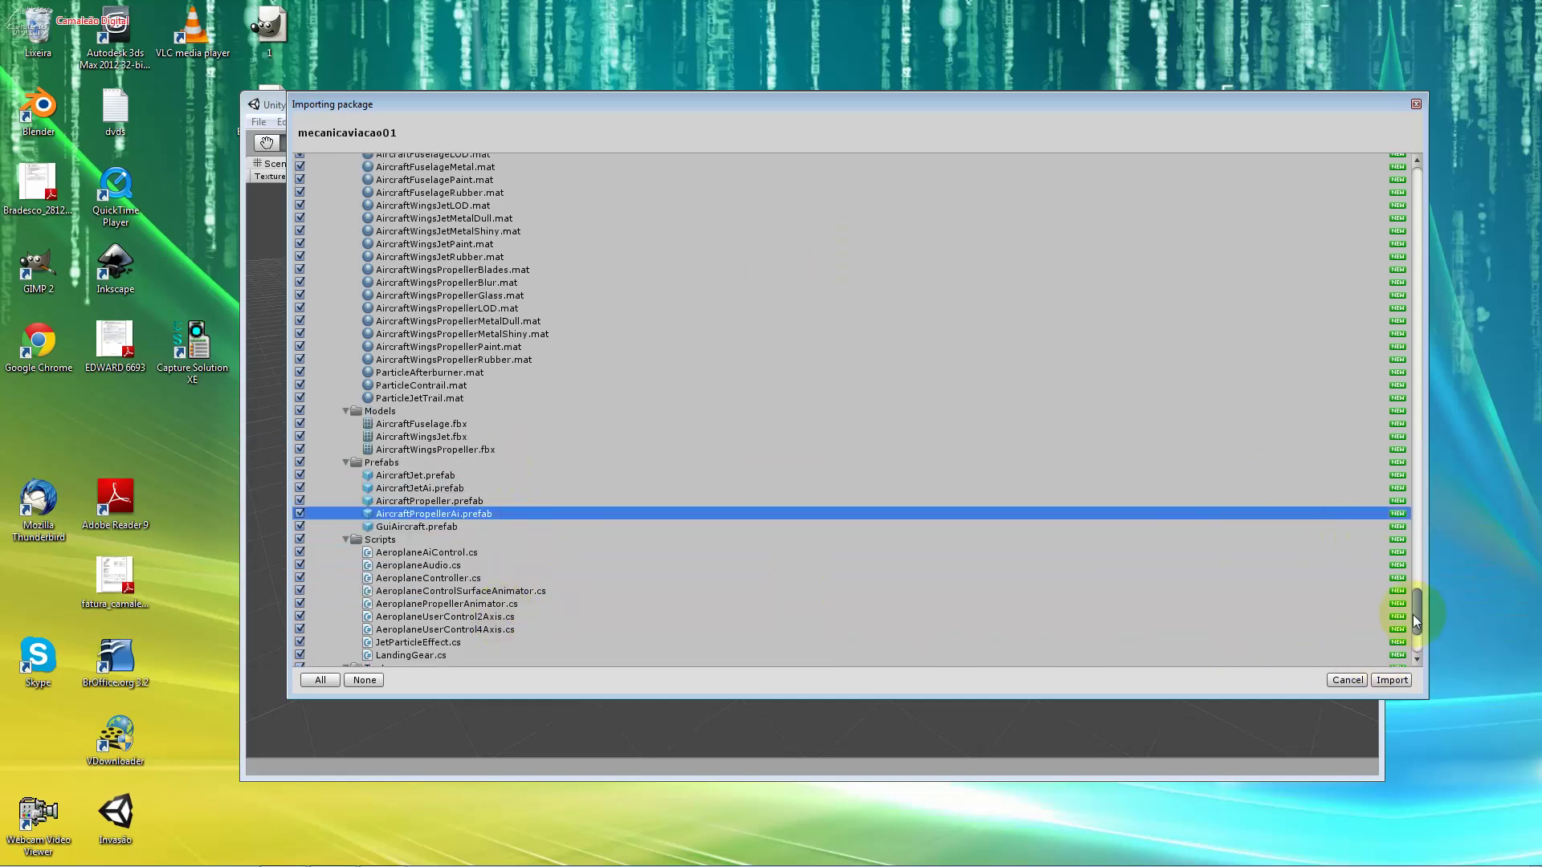
scroll(1414, 614, "down", 8)
left_click(691, 514)
left_click(652, 477)
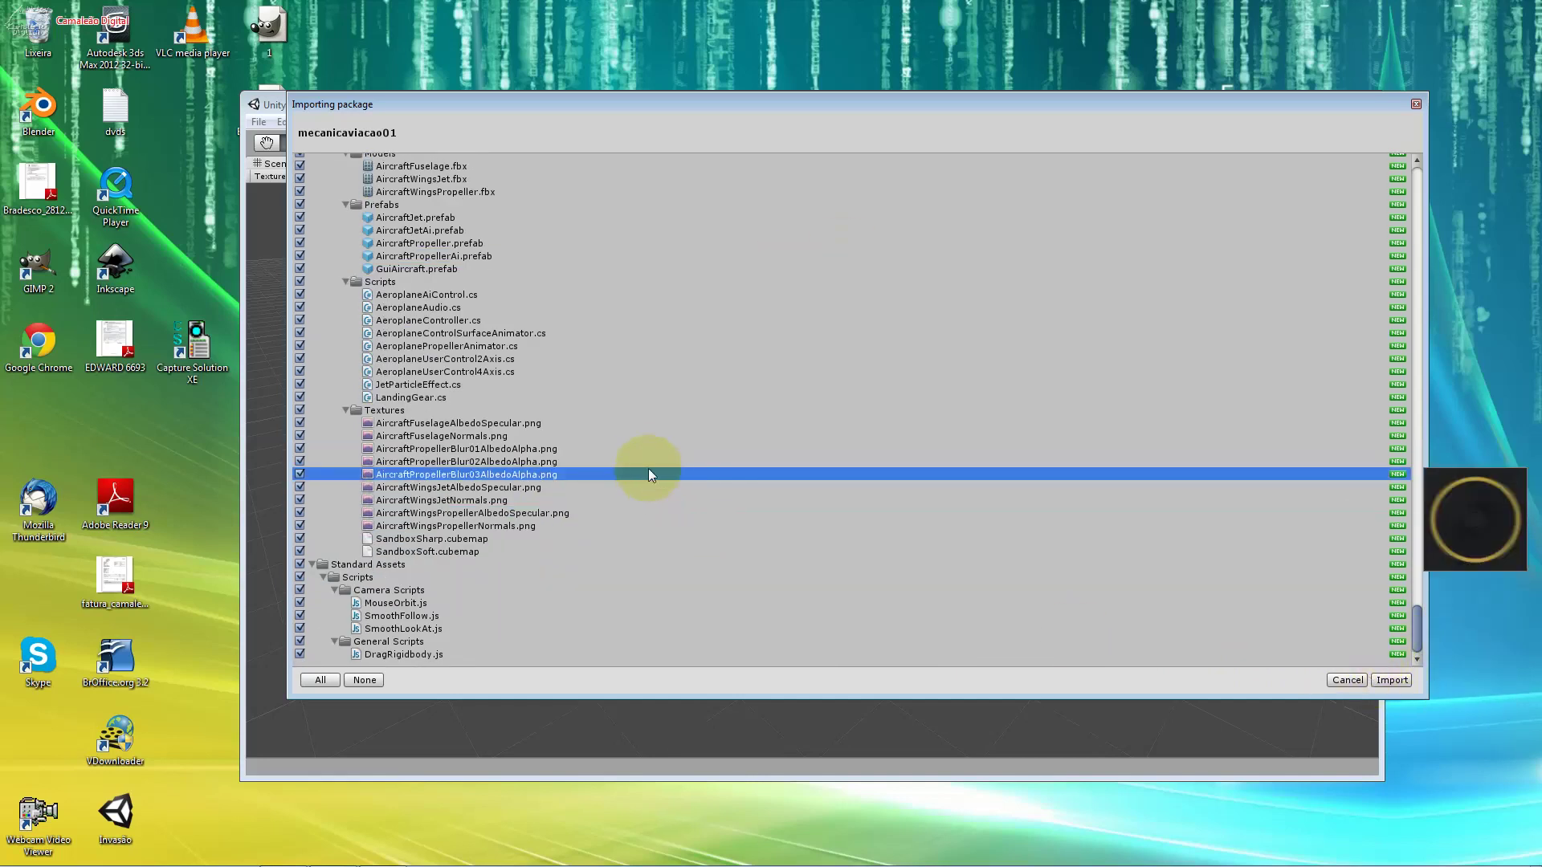
left_click(630, 412)
left_click(630, 446)
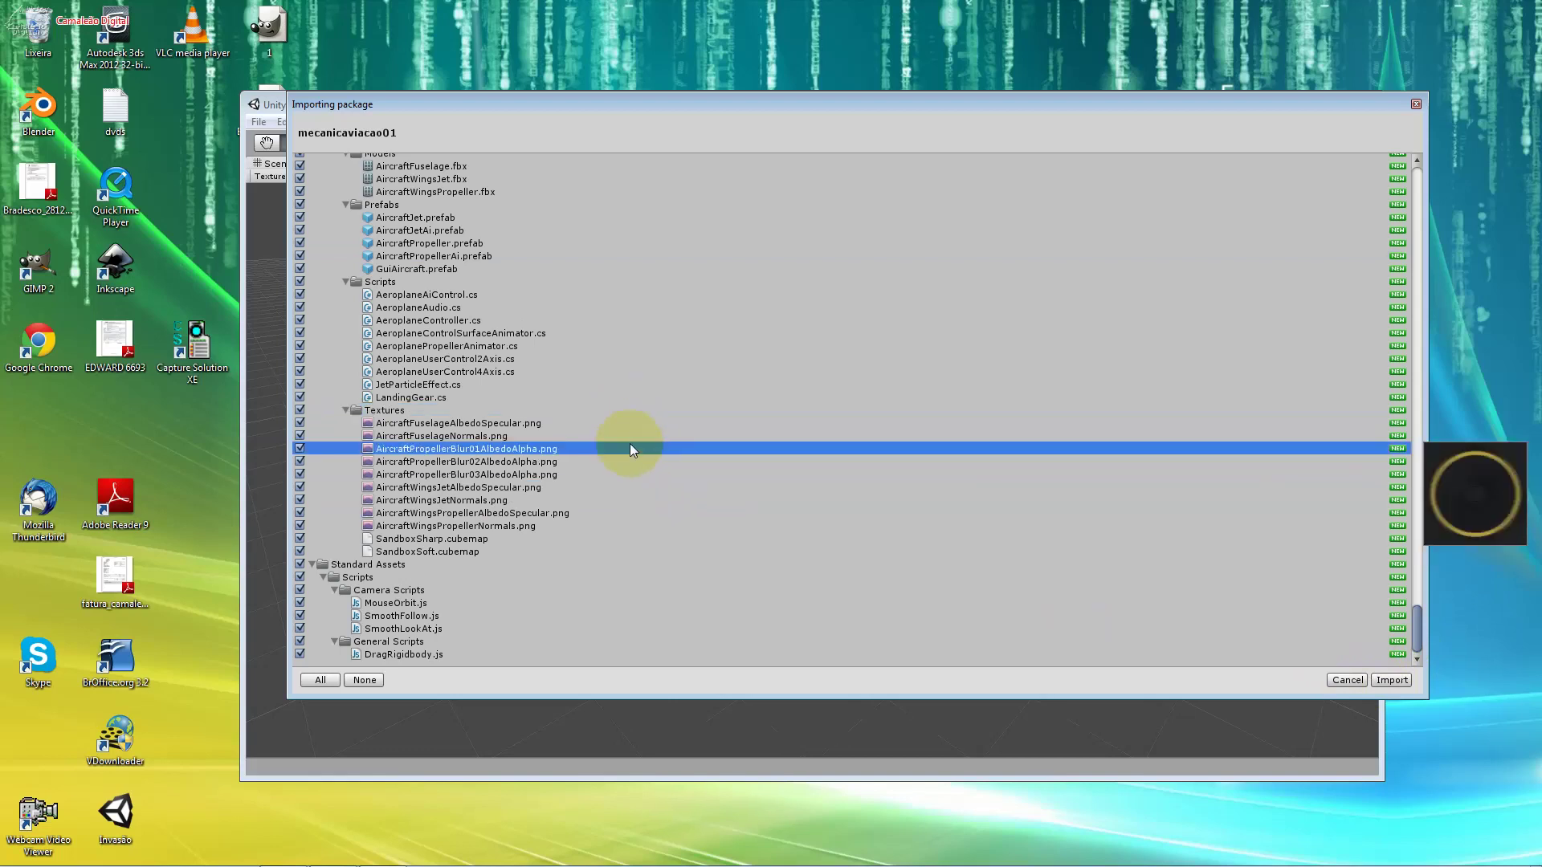
key("Down")
key("Down")
key("Down")
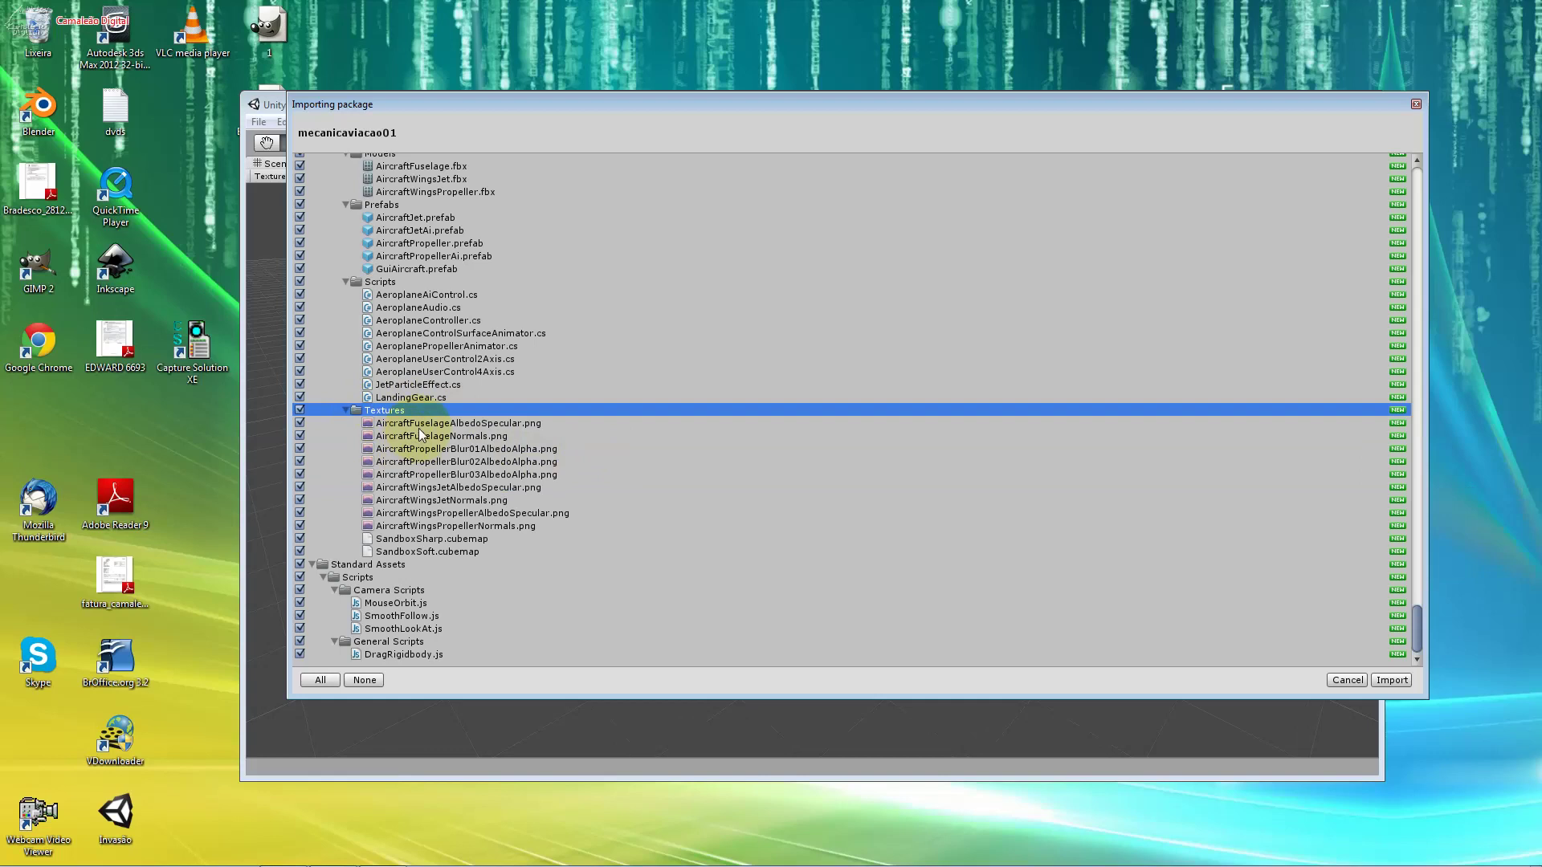
left_click(480, 525)
left_click(497, 593)
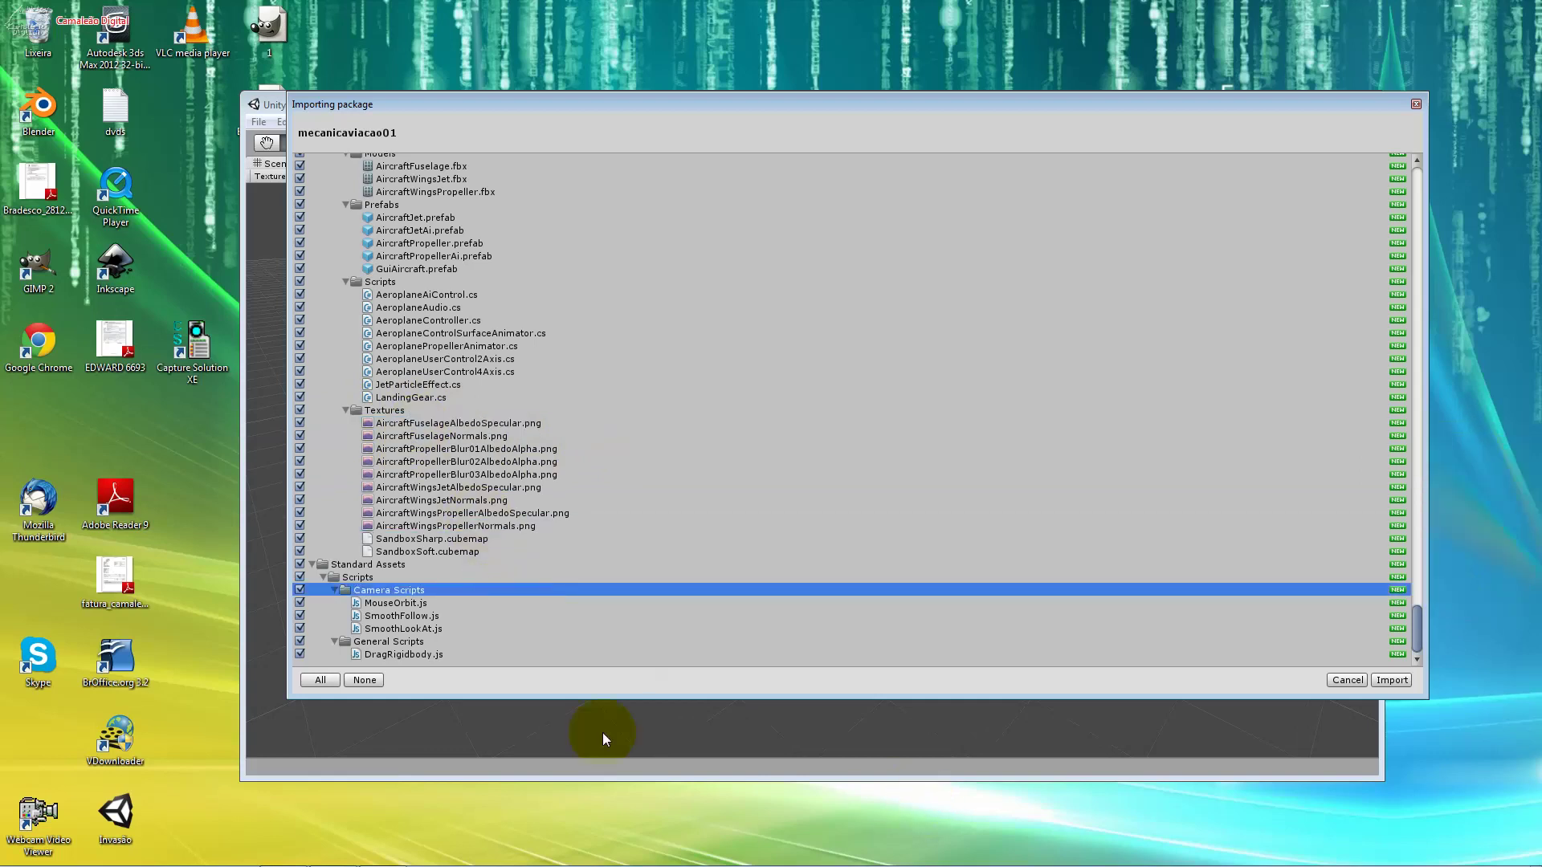
left_click(498, 615)
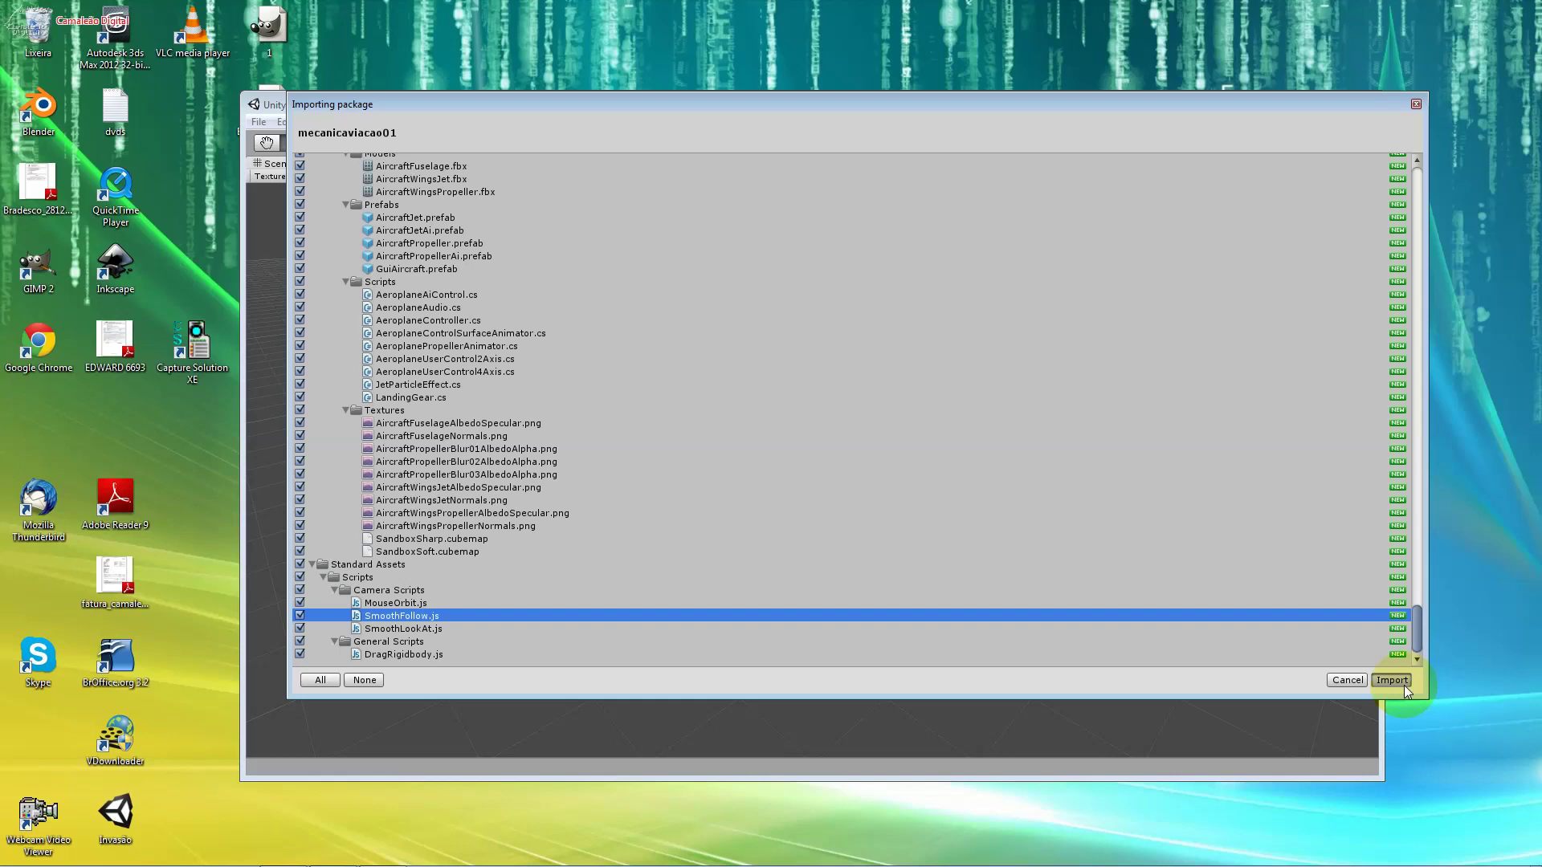
scroll(673, 392, "up", 3)
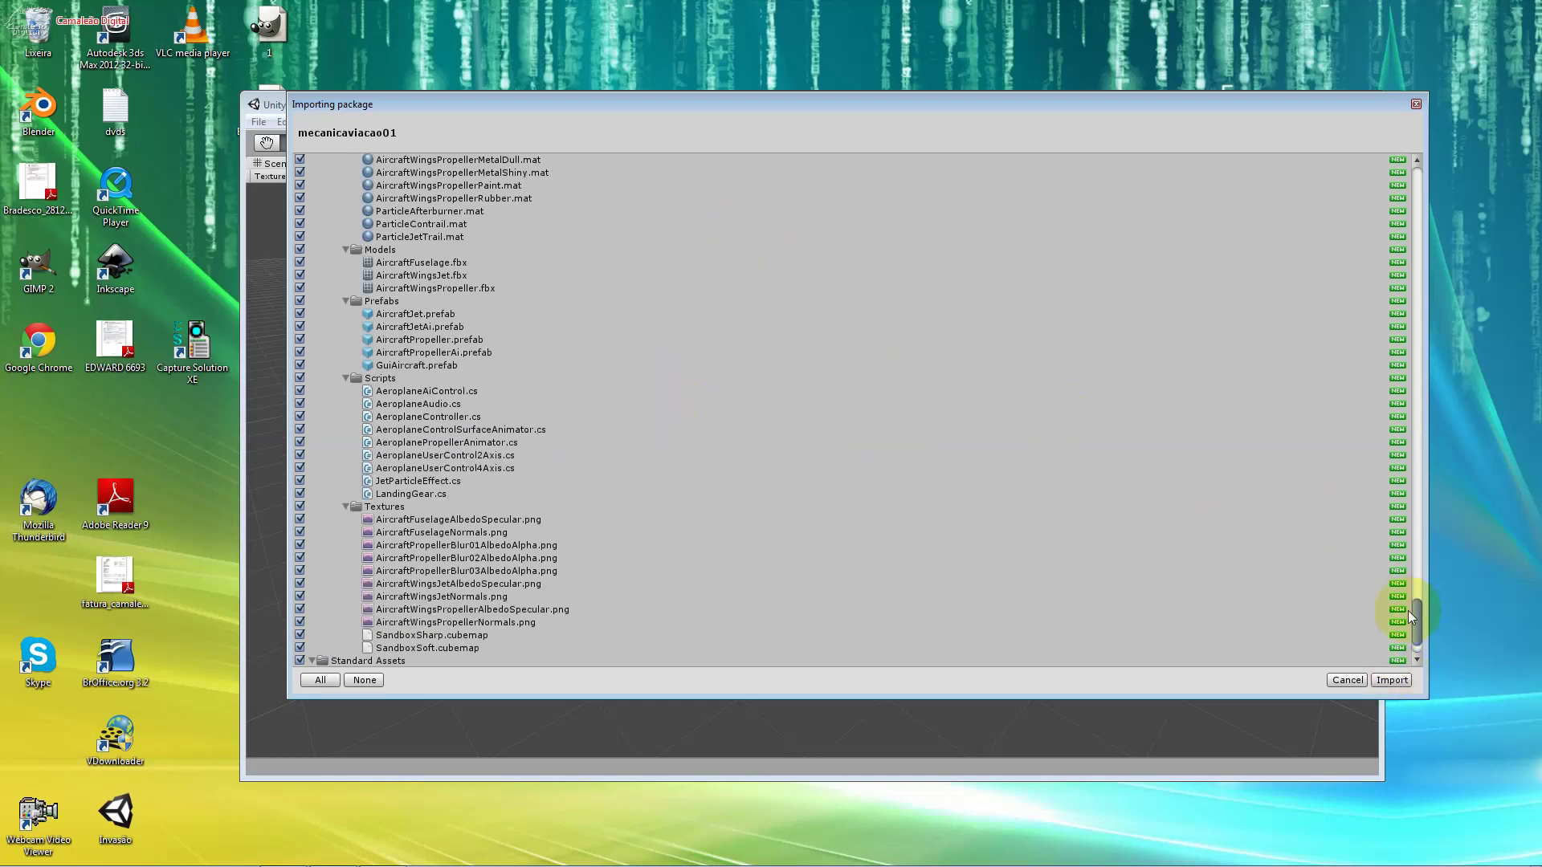
left_click_drag(1418, 610, 1365, 186)
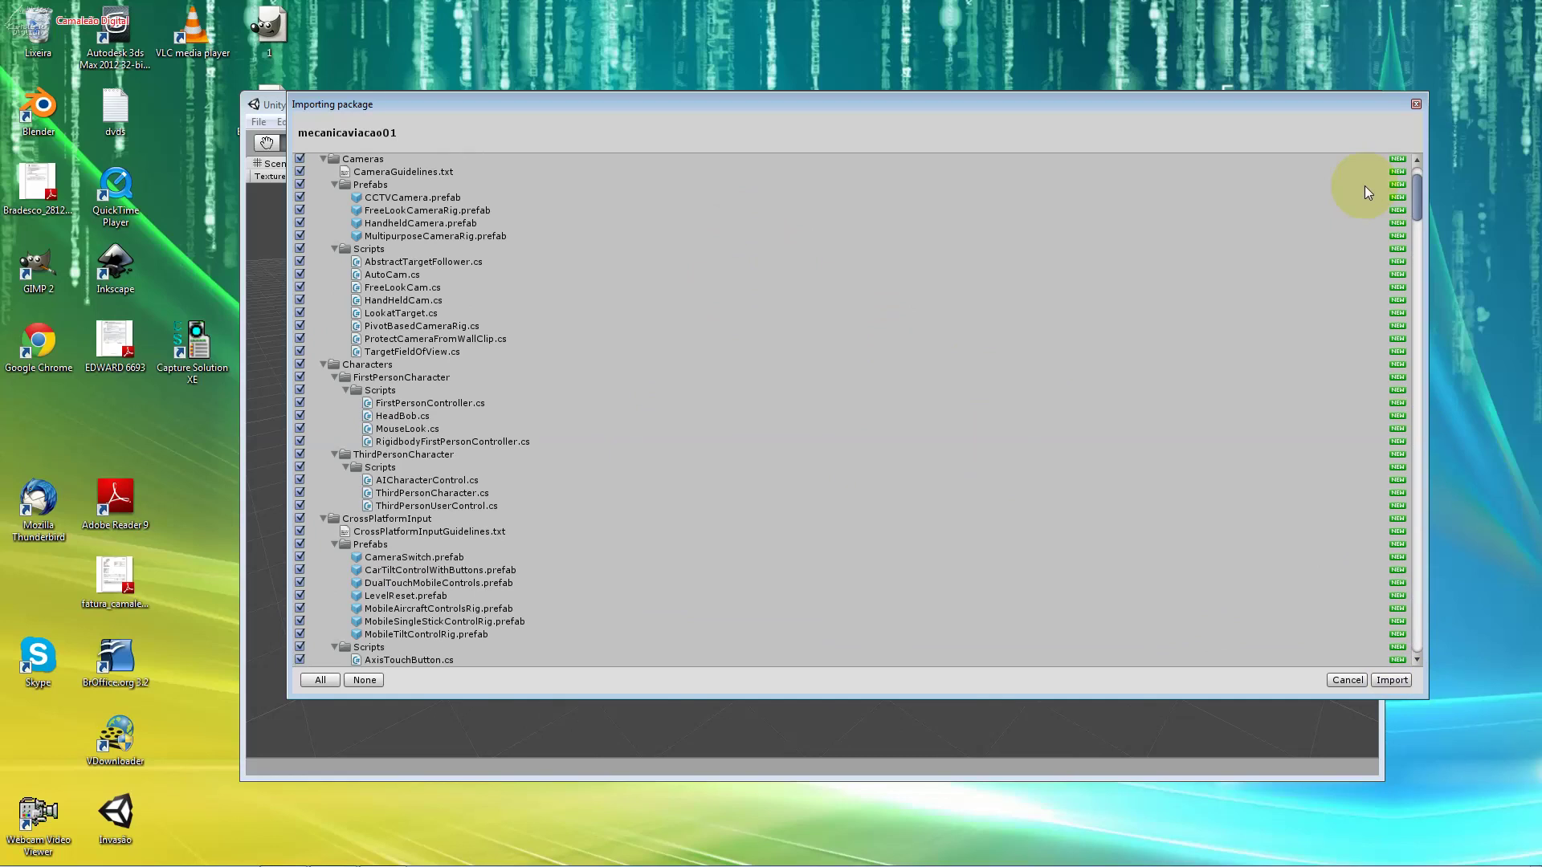
left_click(298, 210)
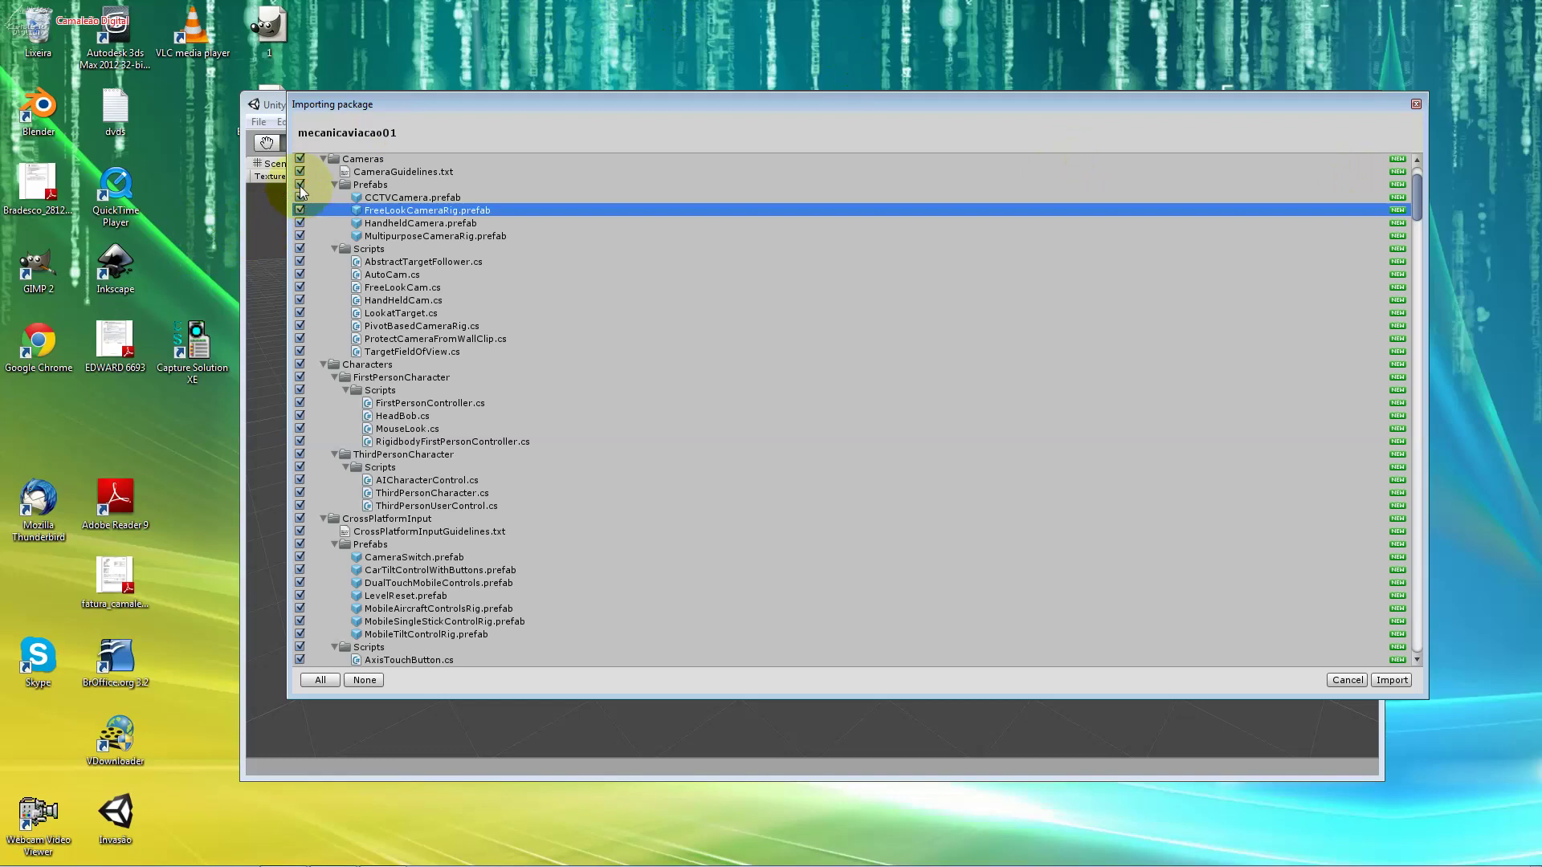
left_click(300, 184)
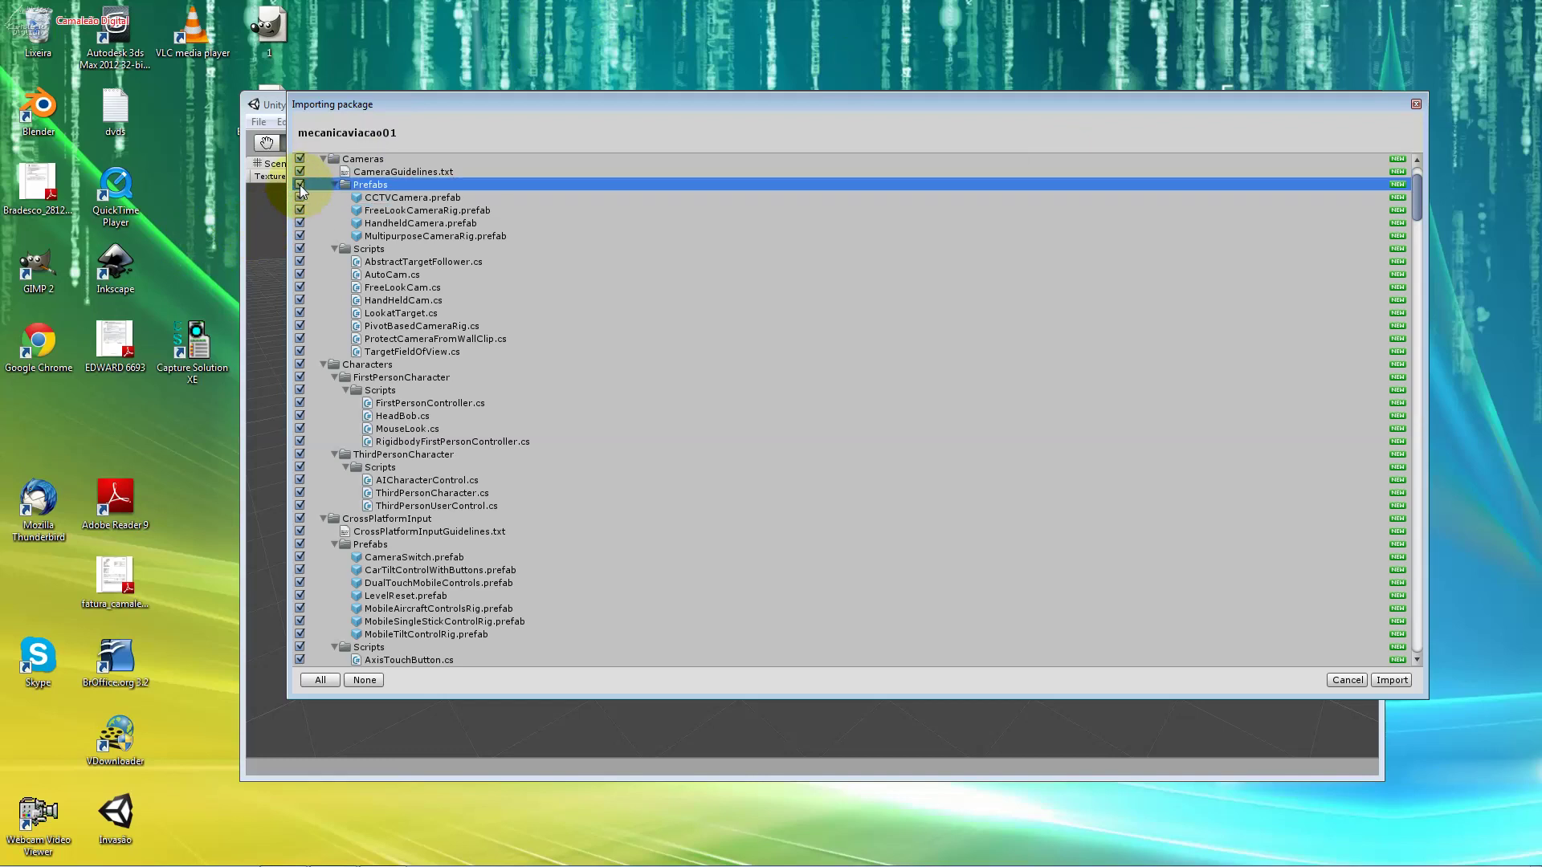
left_click(299, 249)
left_click(296, 252)
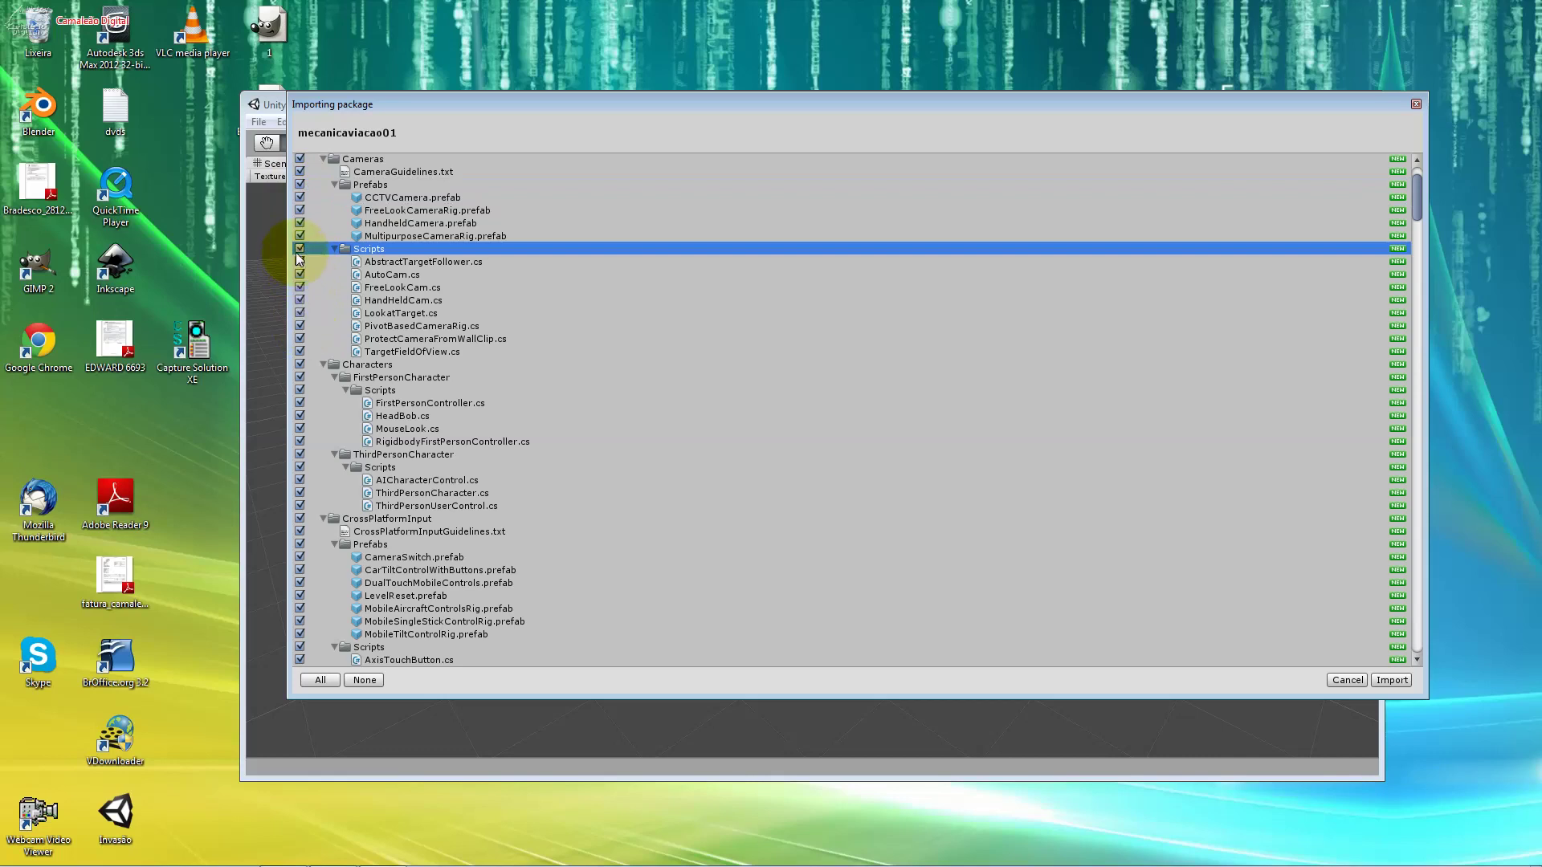
left_click(302, 299)
left_click(299, 375)
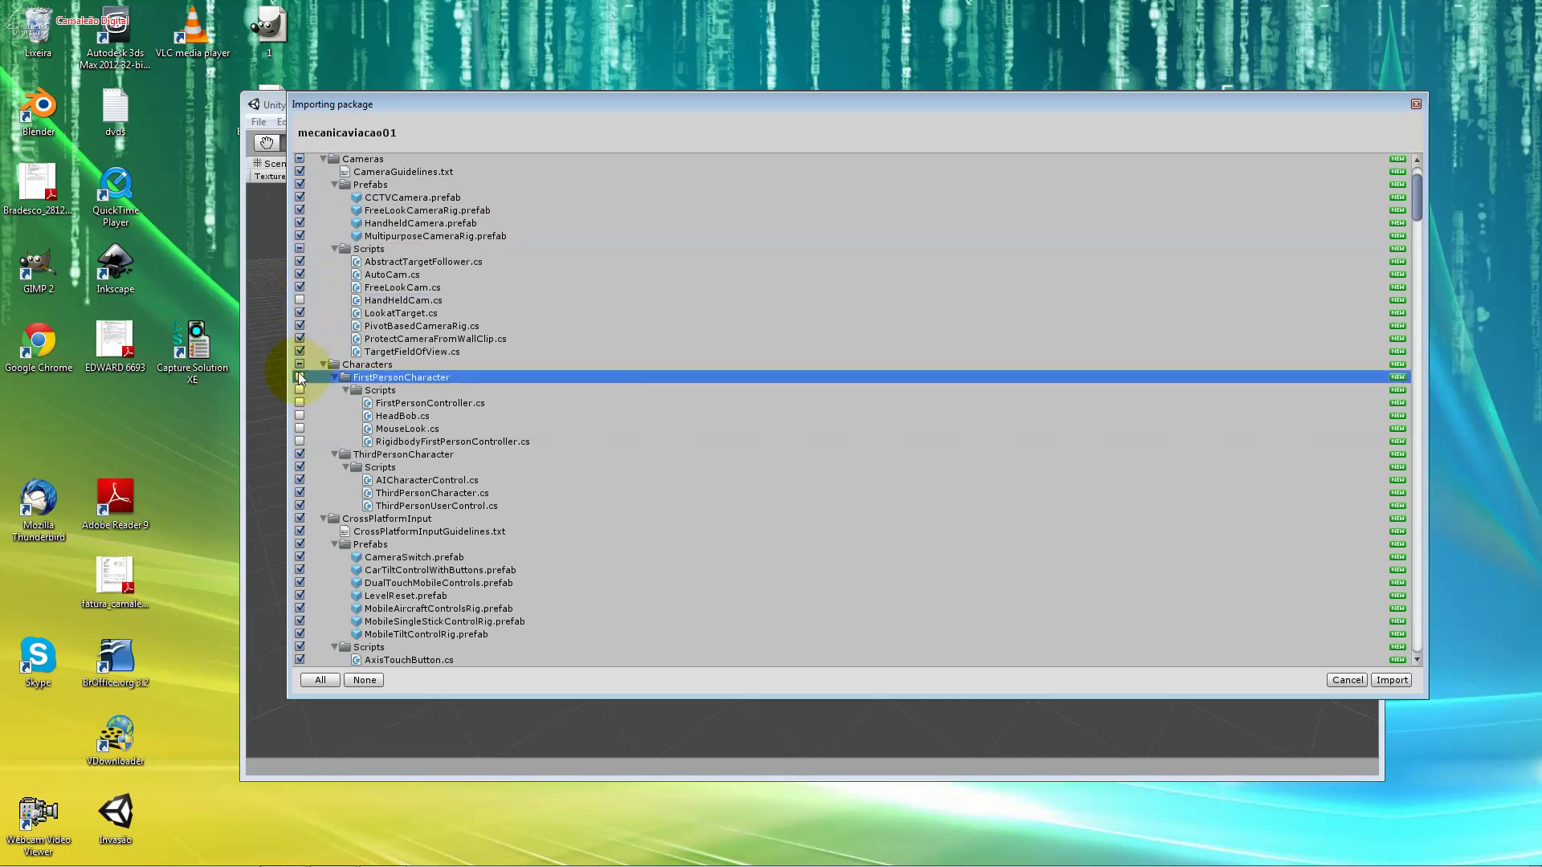
left_click(300, 326)
left_click(300, 300)
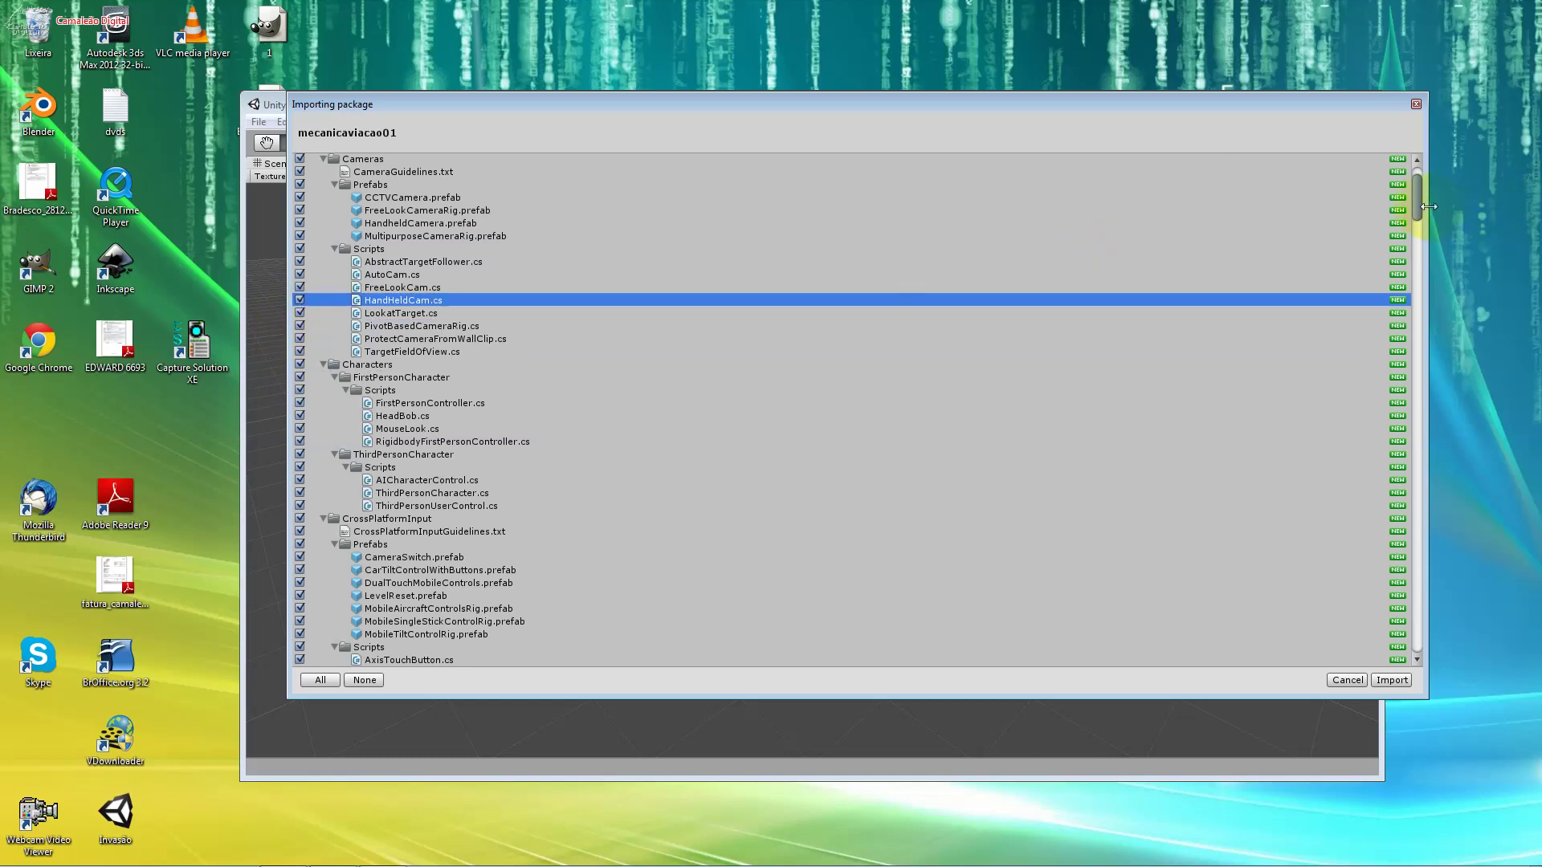
left_click_drag(1417, 212, 1417, 655)
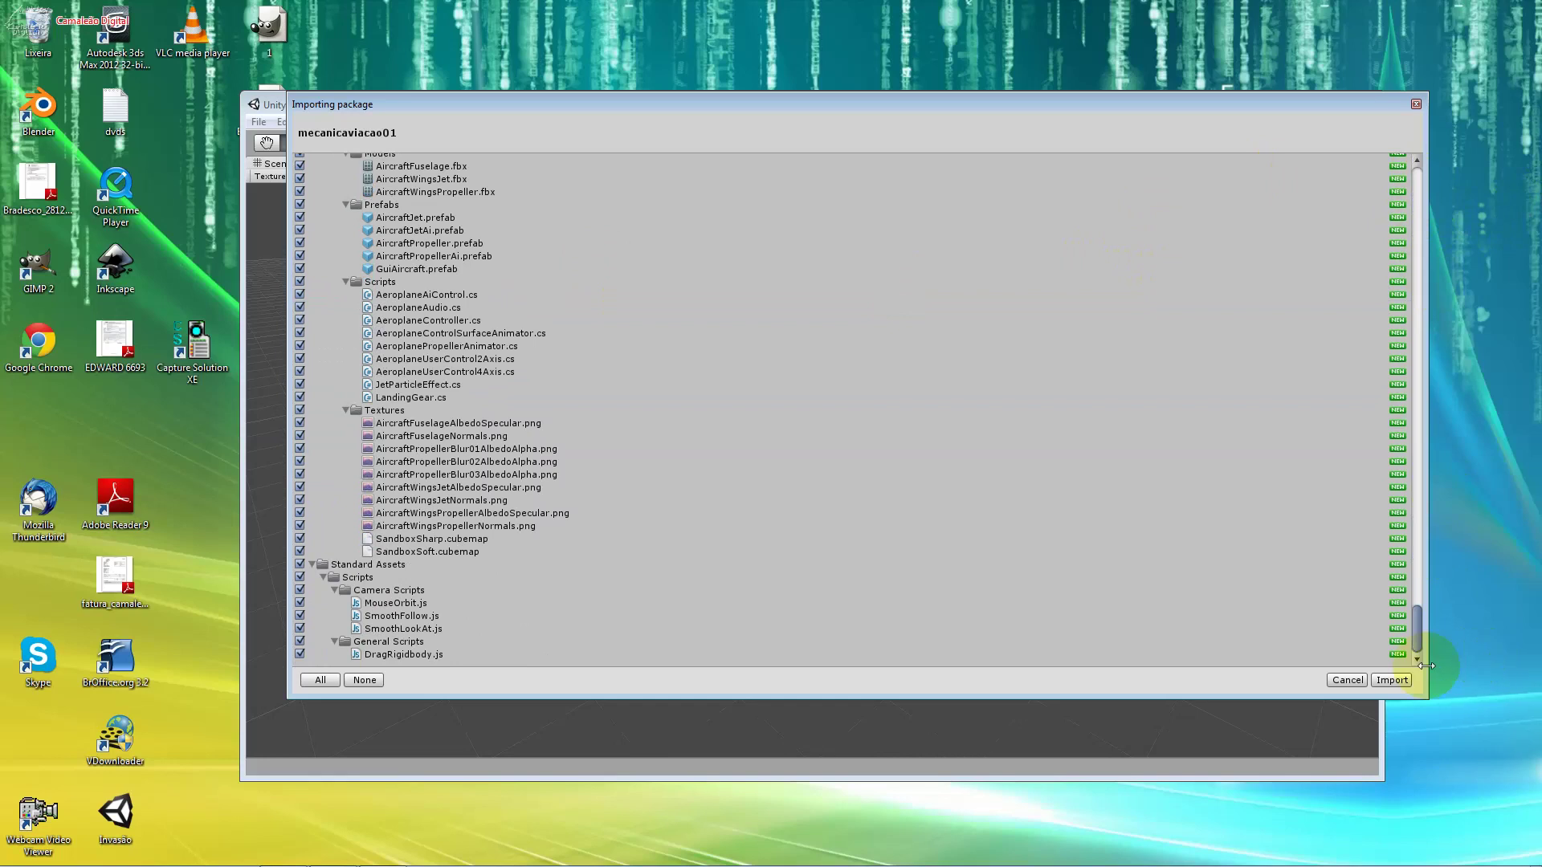
left_click(1374, 681)
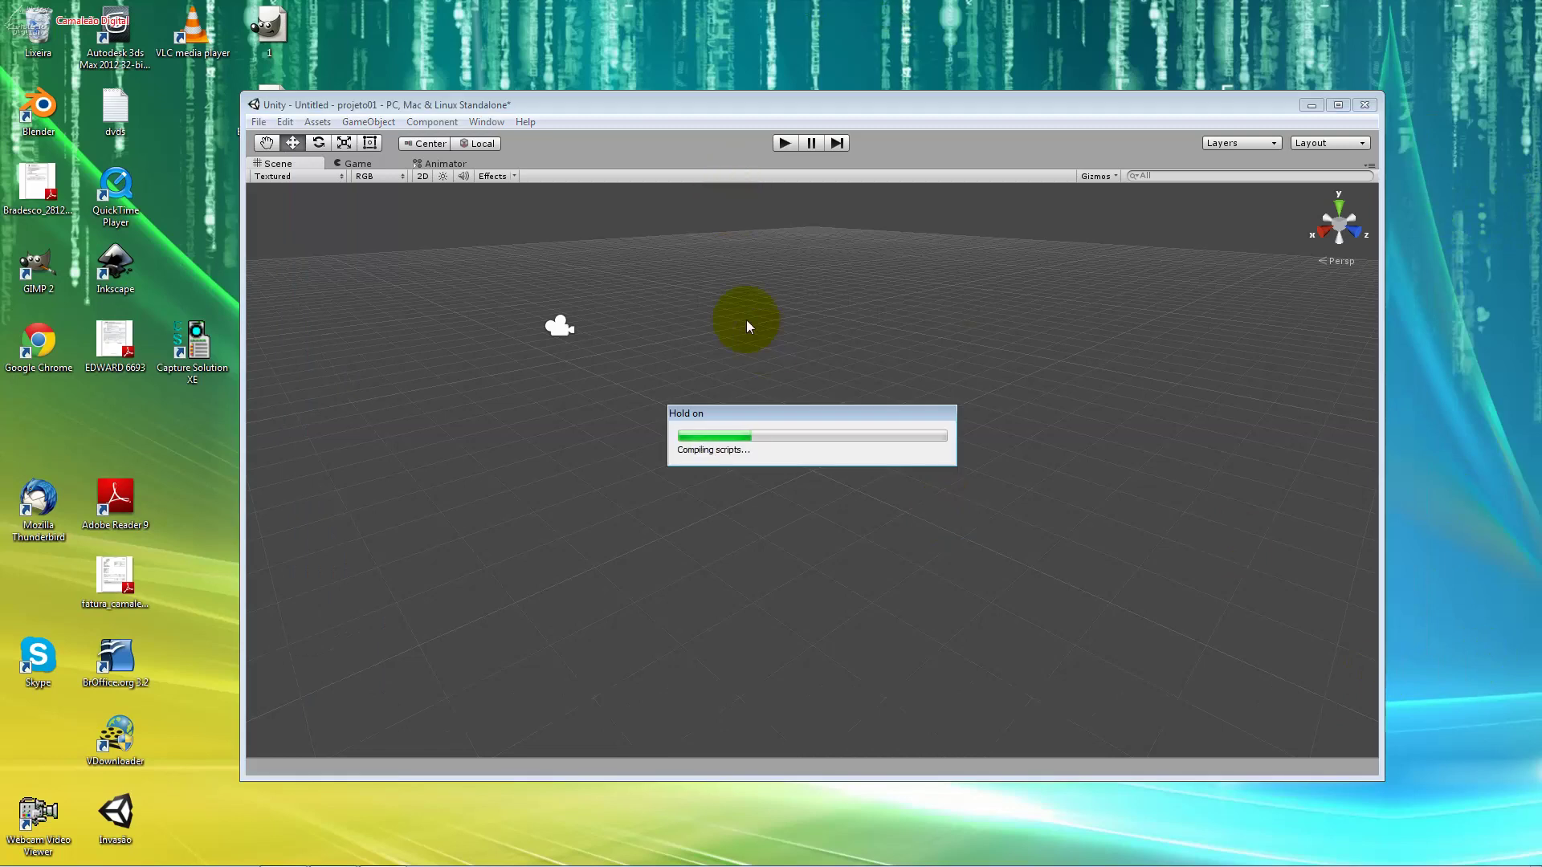
Step: After compiling, check the new Mobile Input menu and open Window › Project
left_click(1377, 548)
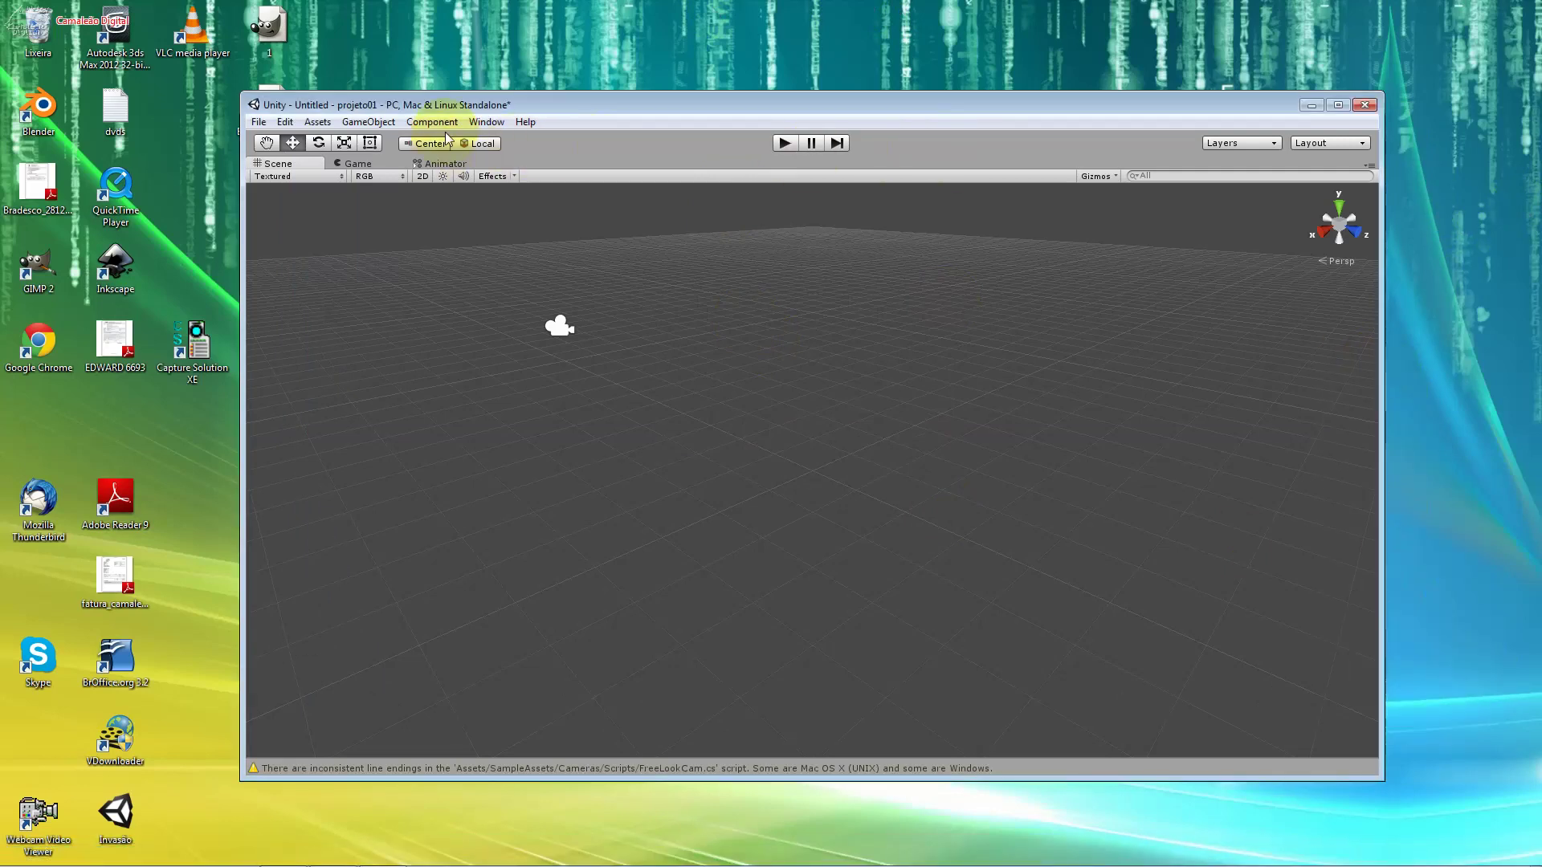
left_click(490, 122)
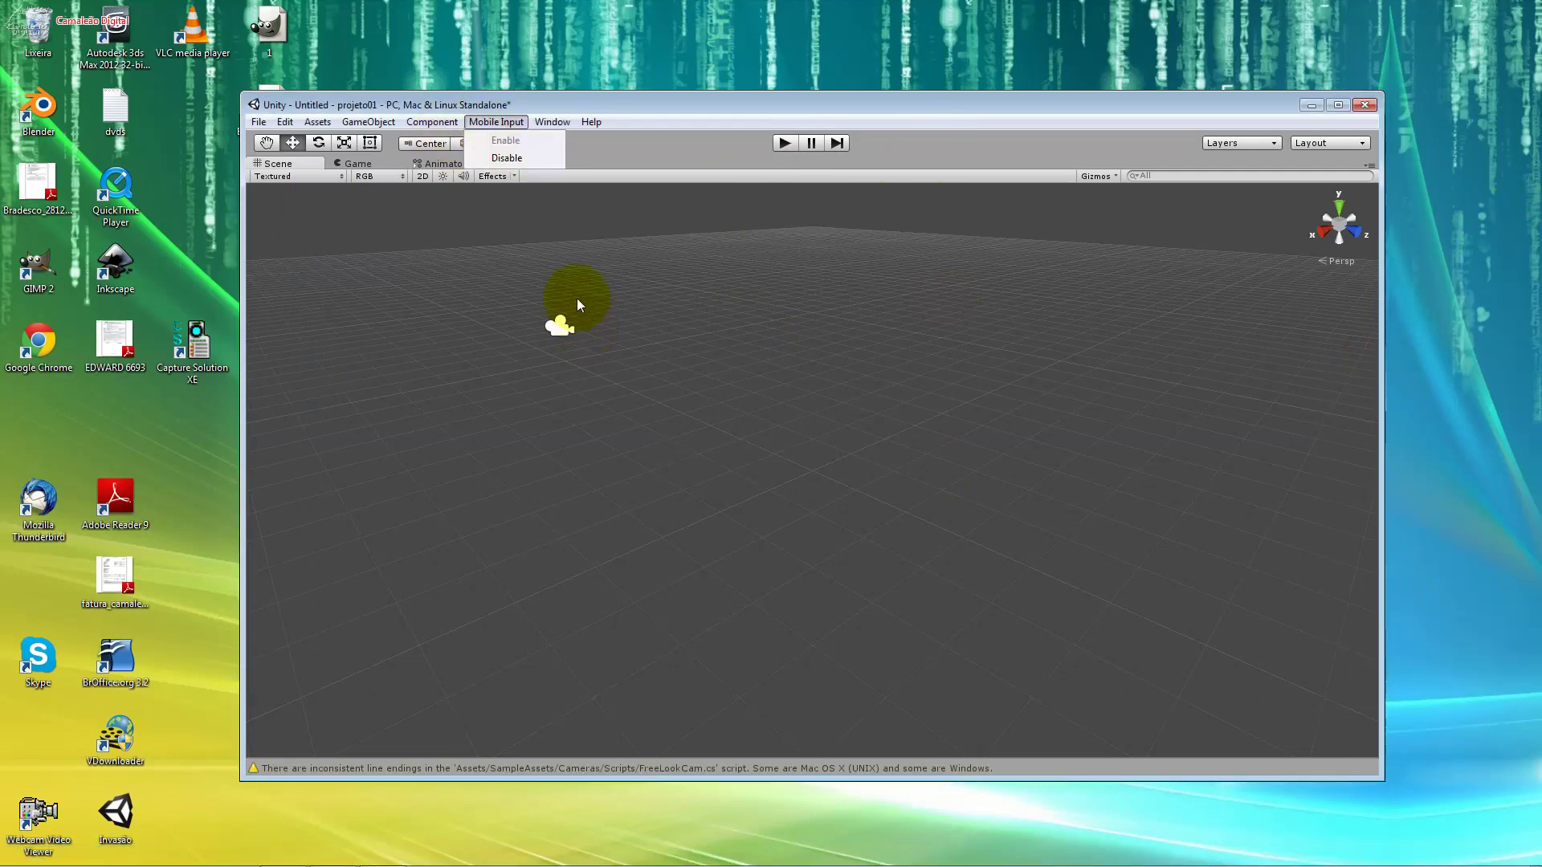
left_click(564, 125)
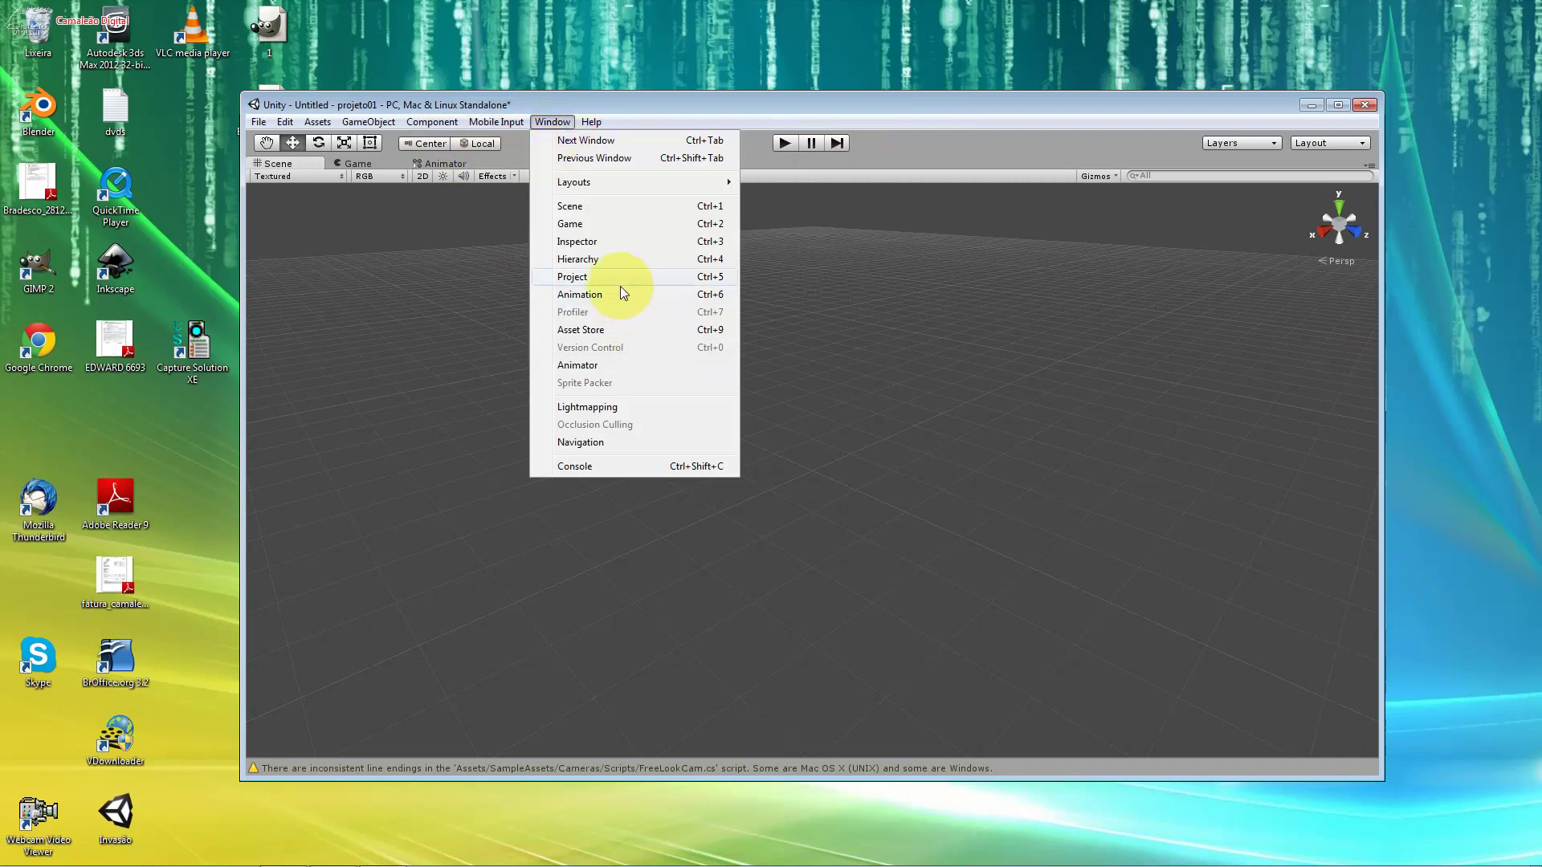
left_click(619, 279)
Step: Open SampleAssets and browse its Cameras, Characters, CrossPlatformInput, Effects and Vehicles subfolders
double_click(516, 470)
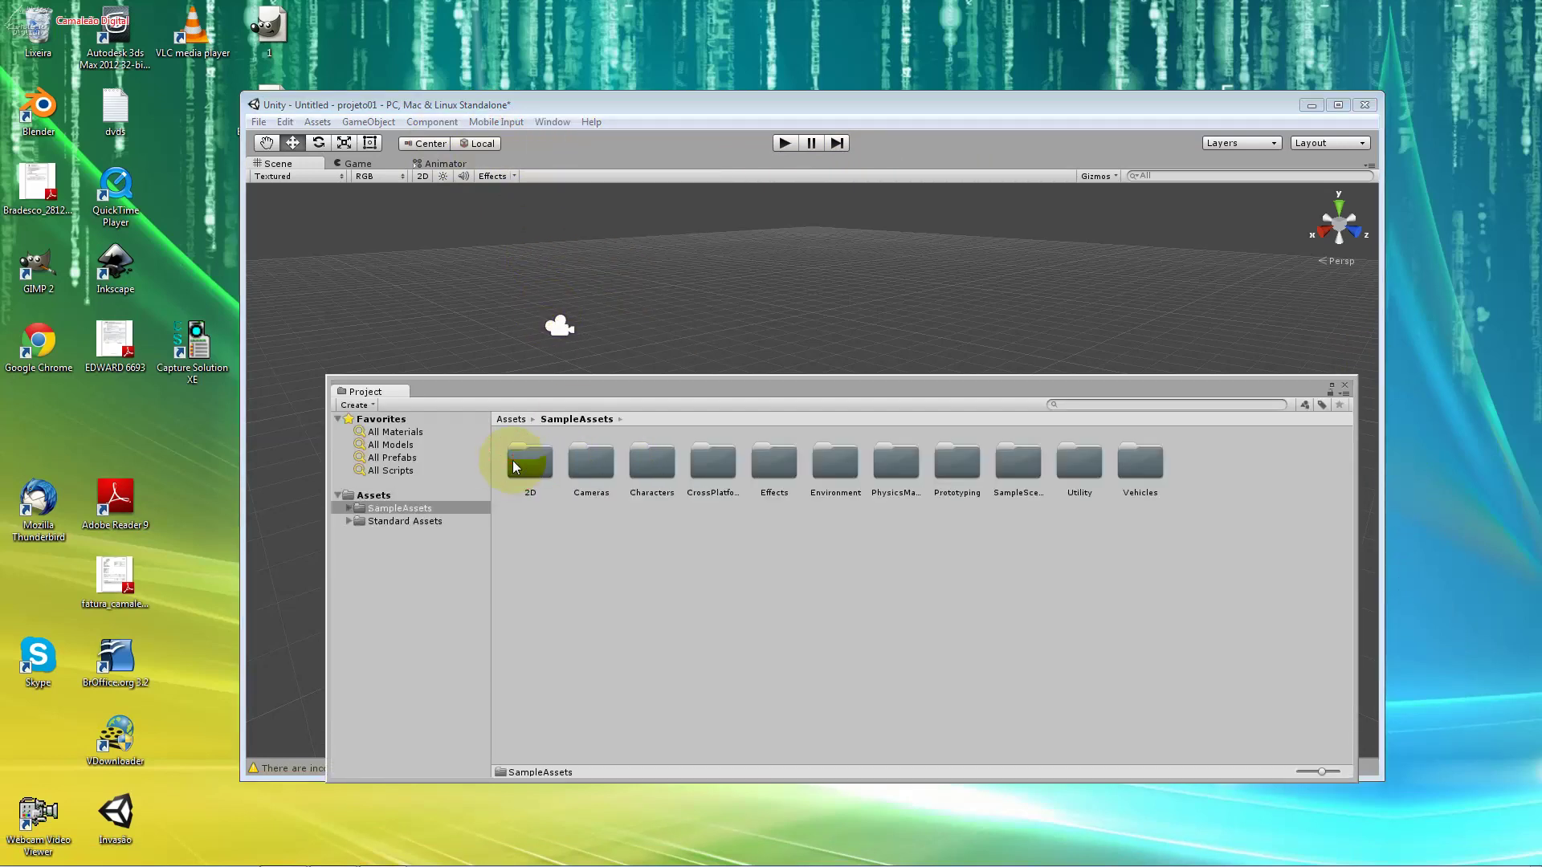
double_click(576, 463)
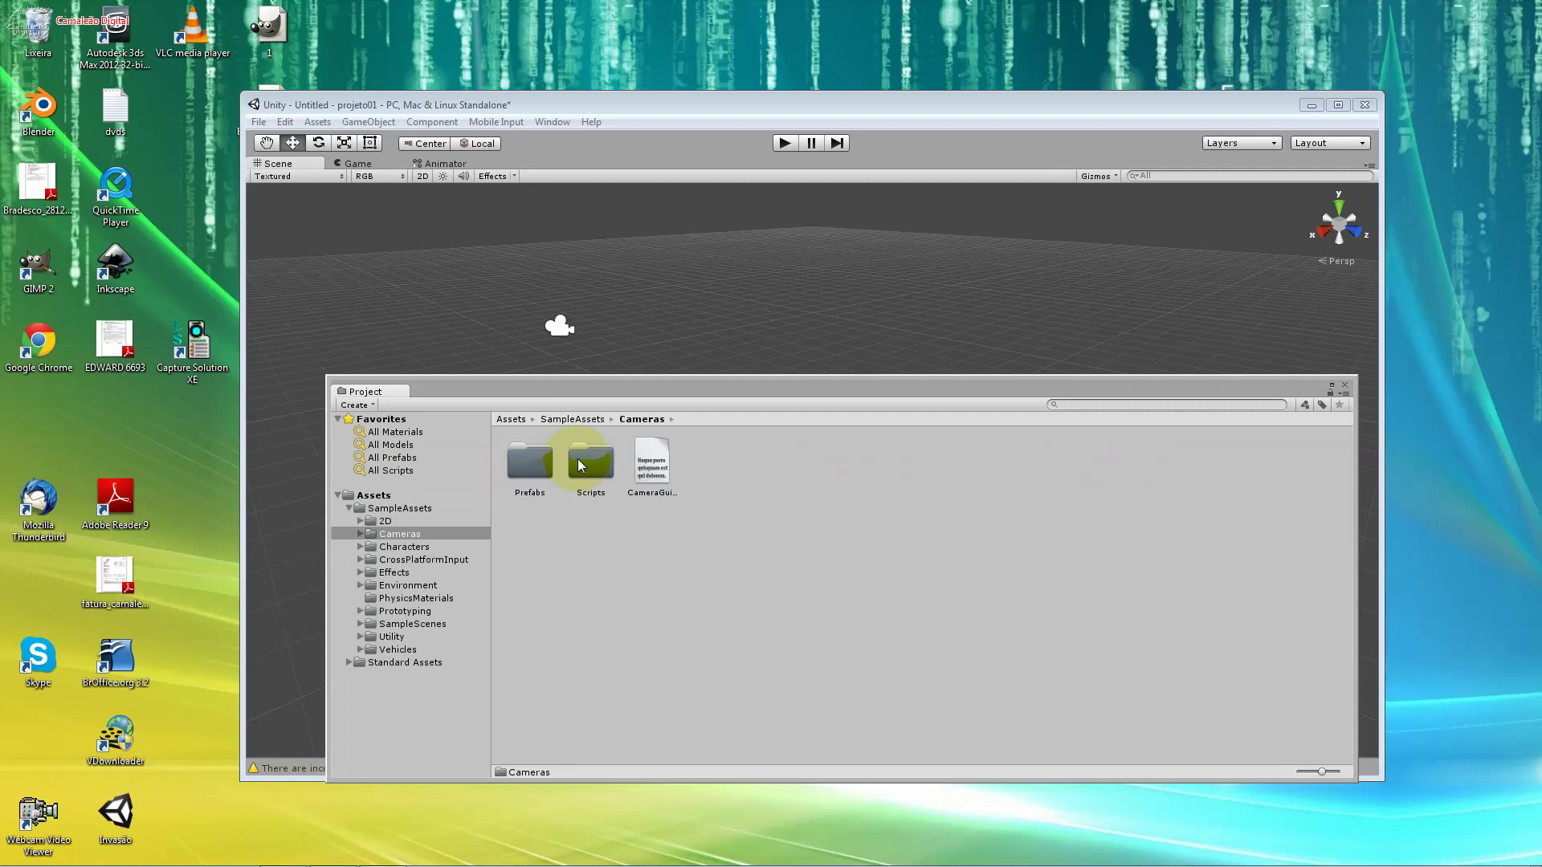
left_click(402, 549)
left_click(402, 559)
left_click(402, 572)
left_click(401, 598)
left_click(401, 586)
left_click(403, 611)
left_click(403, 624)
left_click(401, 649)
left_click(403, 611)
left_click(404, 547)
left_click(390, 533)
Step: Inspect the 2D, Vehicles, Utility and Environment folders, then show all SampleAssets subfolders
left_click(388, 522)
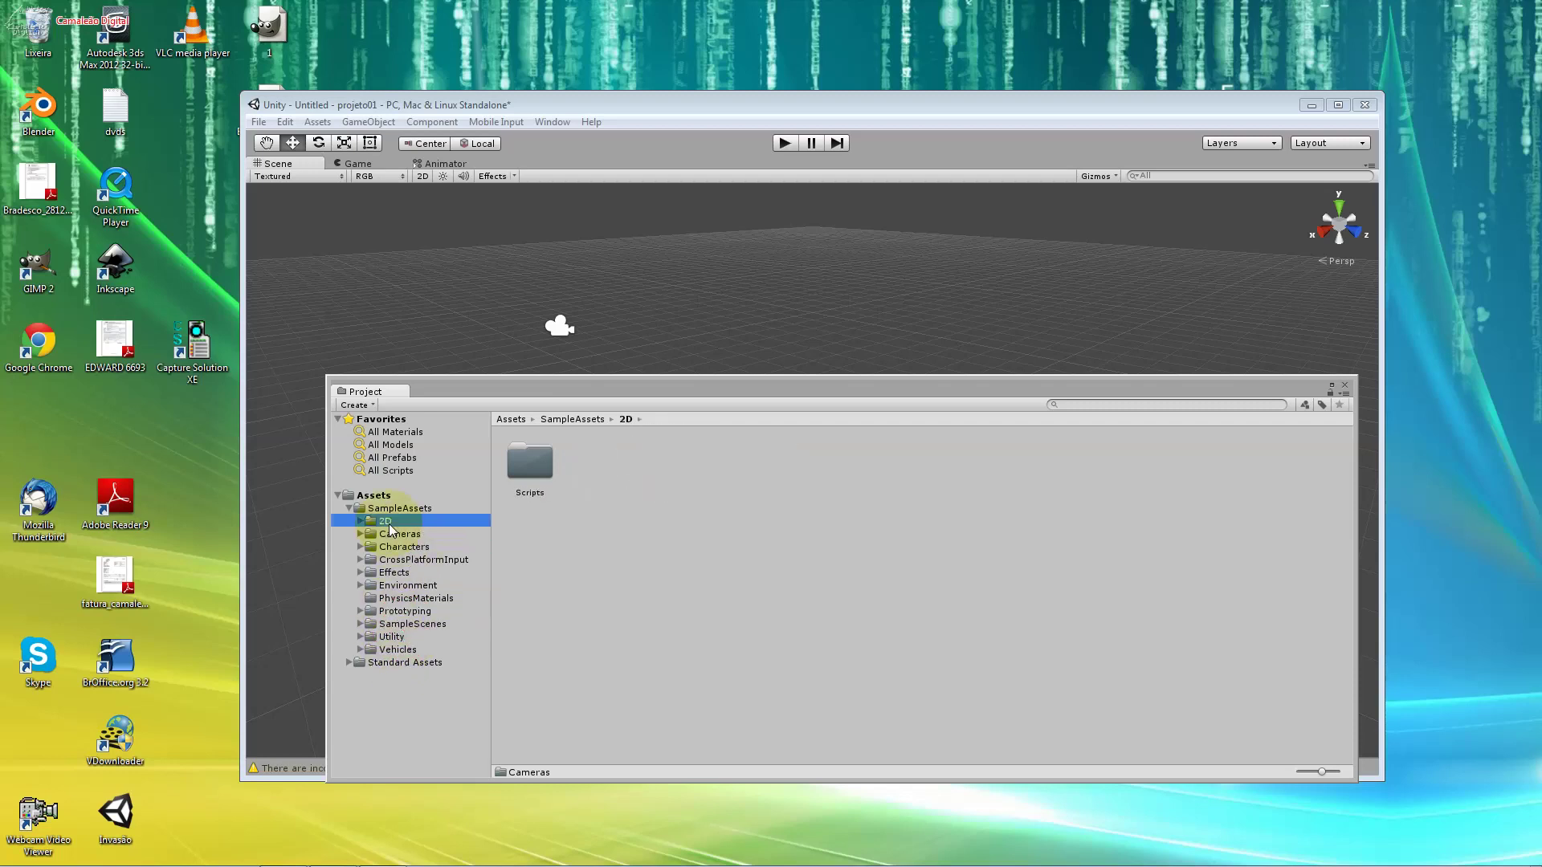
left_click(360, 521)
left_click(387, 534)
left_click(386, 521)
left_click(394, 586)
left_click(402, 611)
left_click(405, 636)
left_click(396, 662)
left_click(392, 650)
left_click(396, 663)
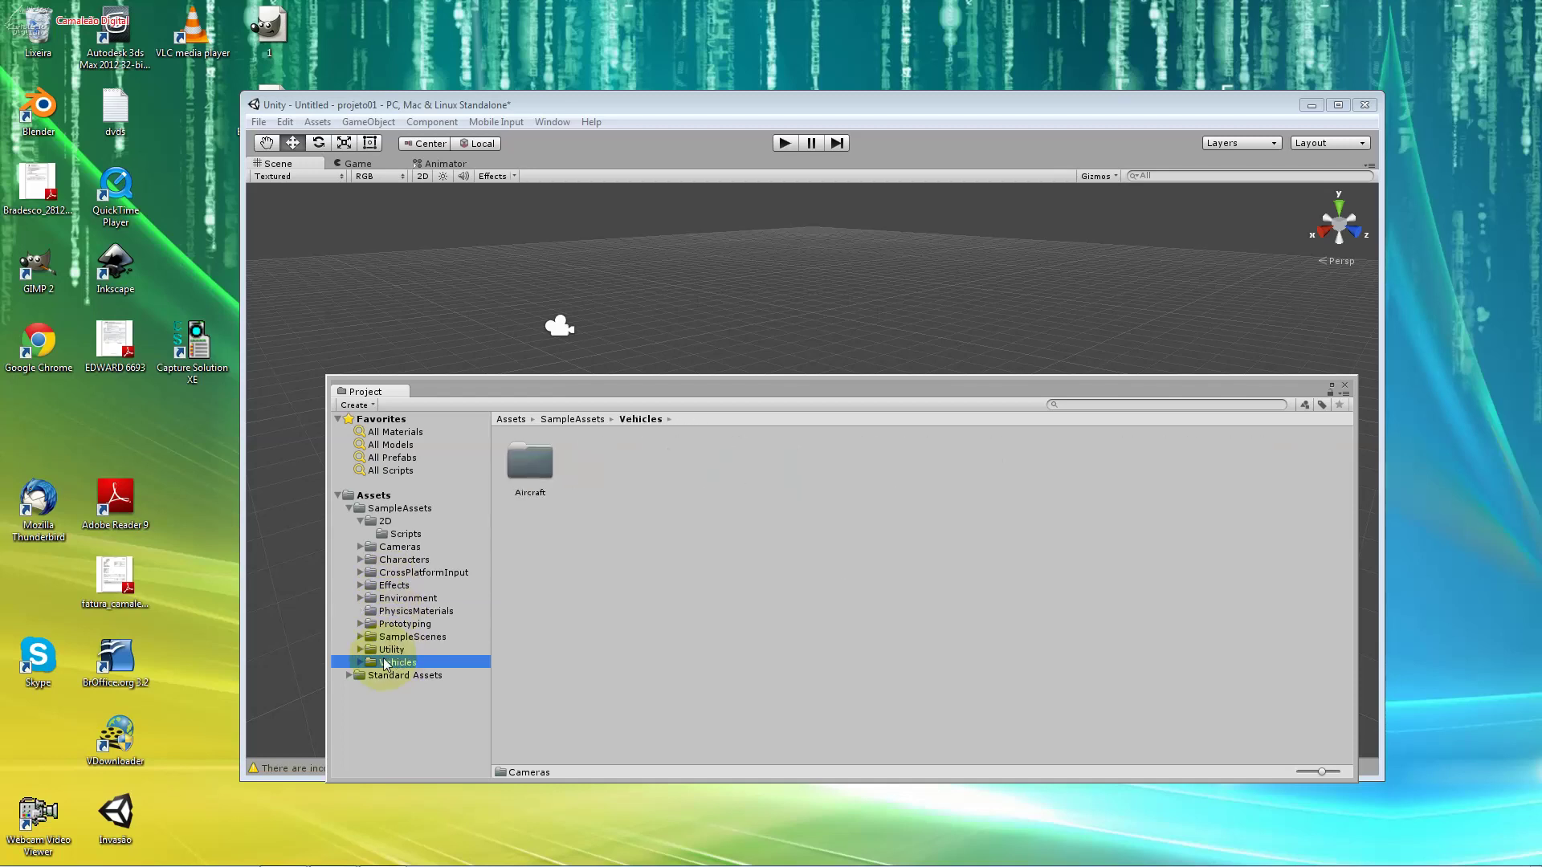
left_click(404, 598)
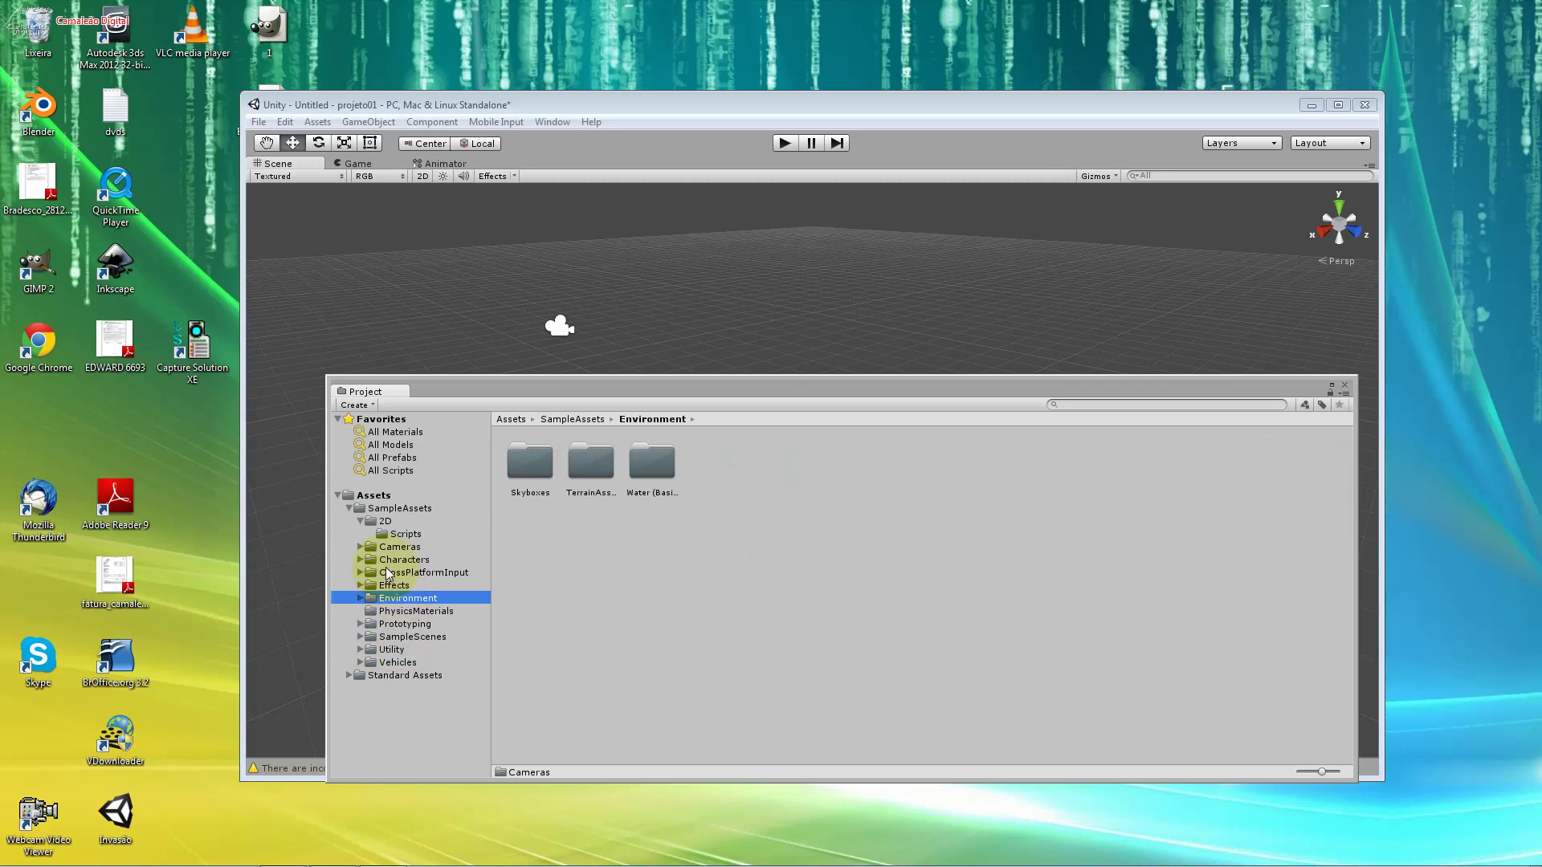
left_click(353, 514)
left_click(374, 510)
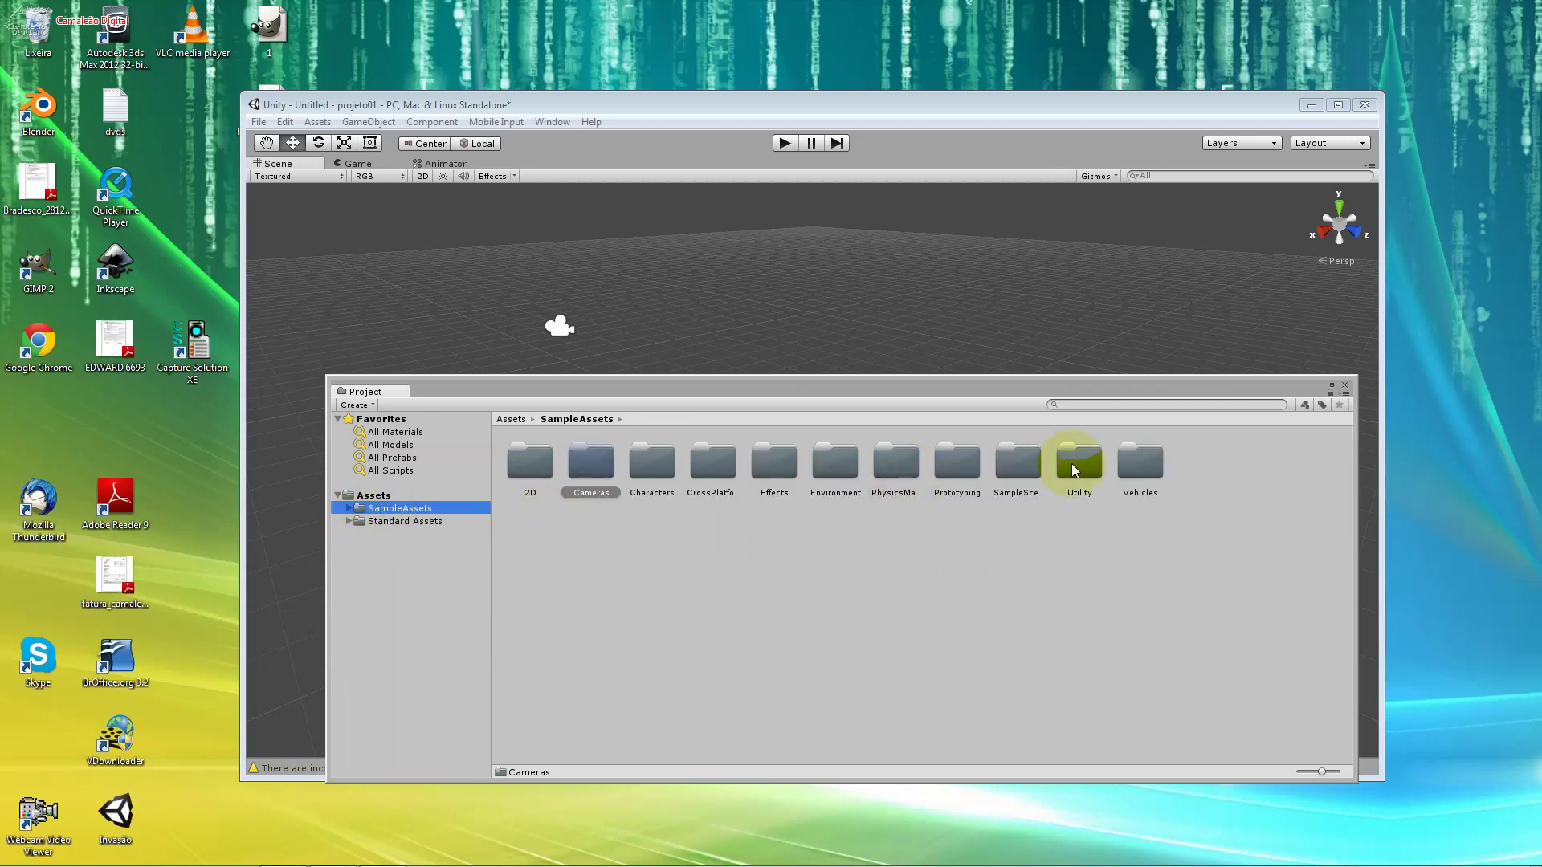
Step: Open SampleScenes › Scenes and select the AircraftJet2Axis scene
left_click(1014, 467)
double_click(1014, 466)
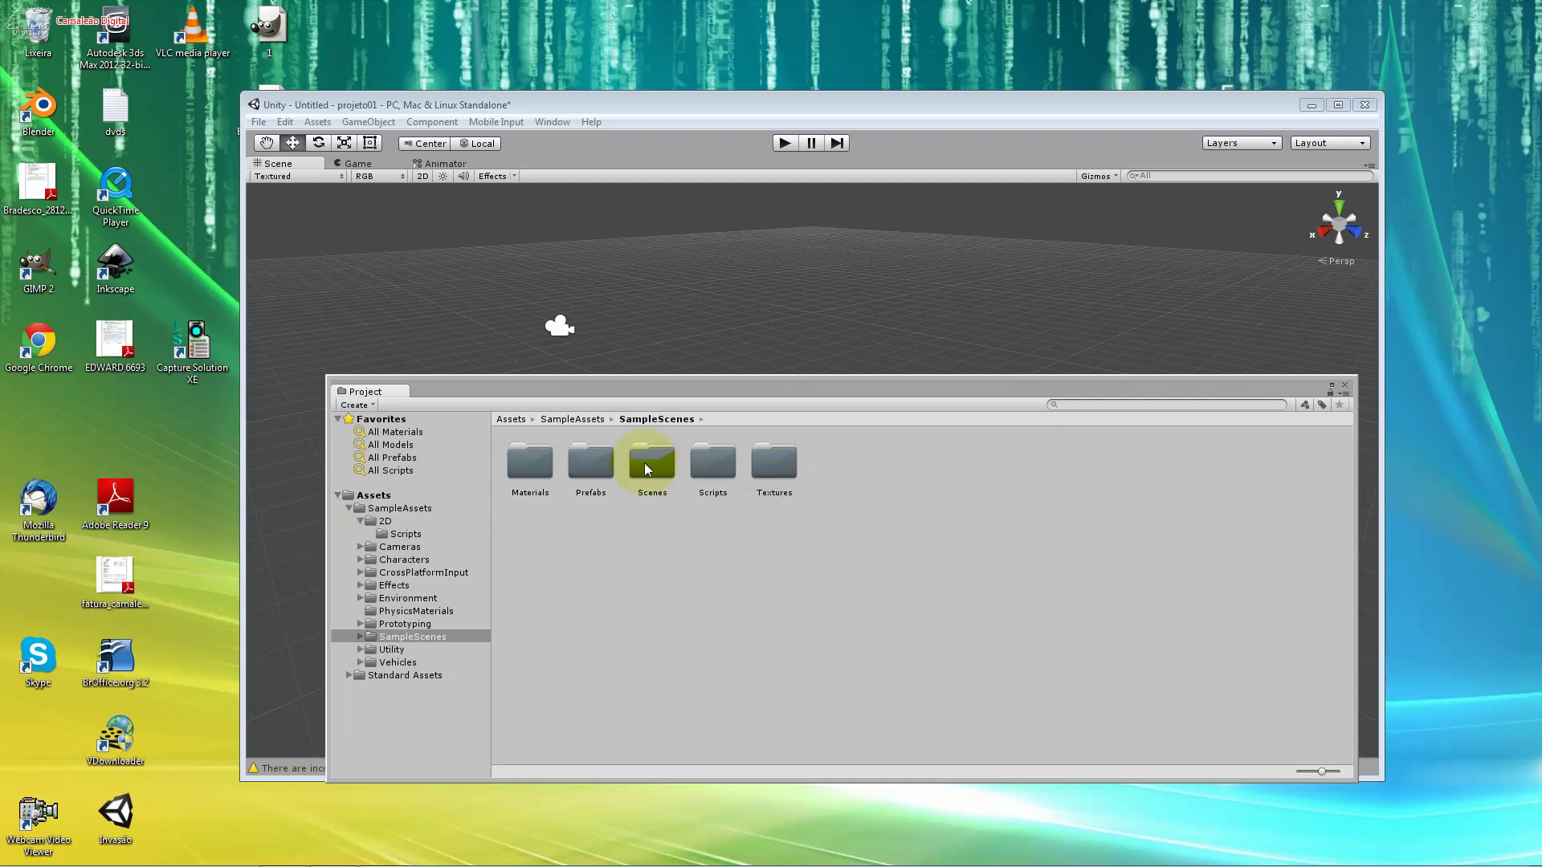
double_click(651, 466)
left_click(657, 474)
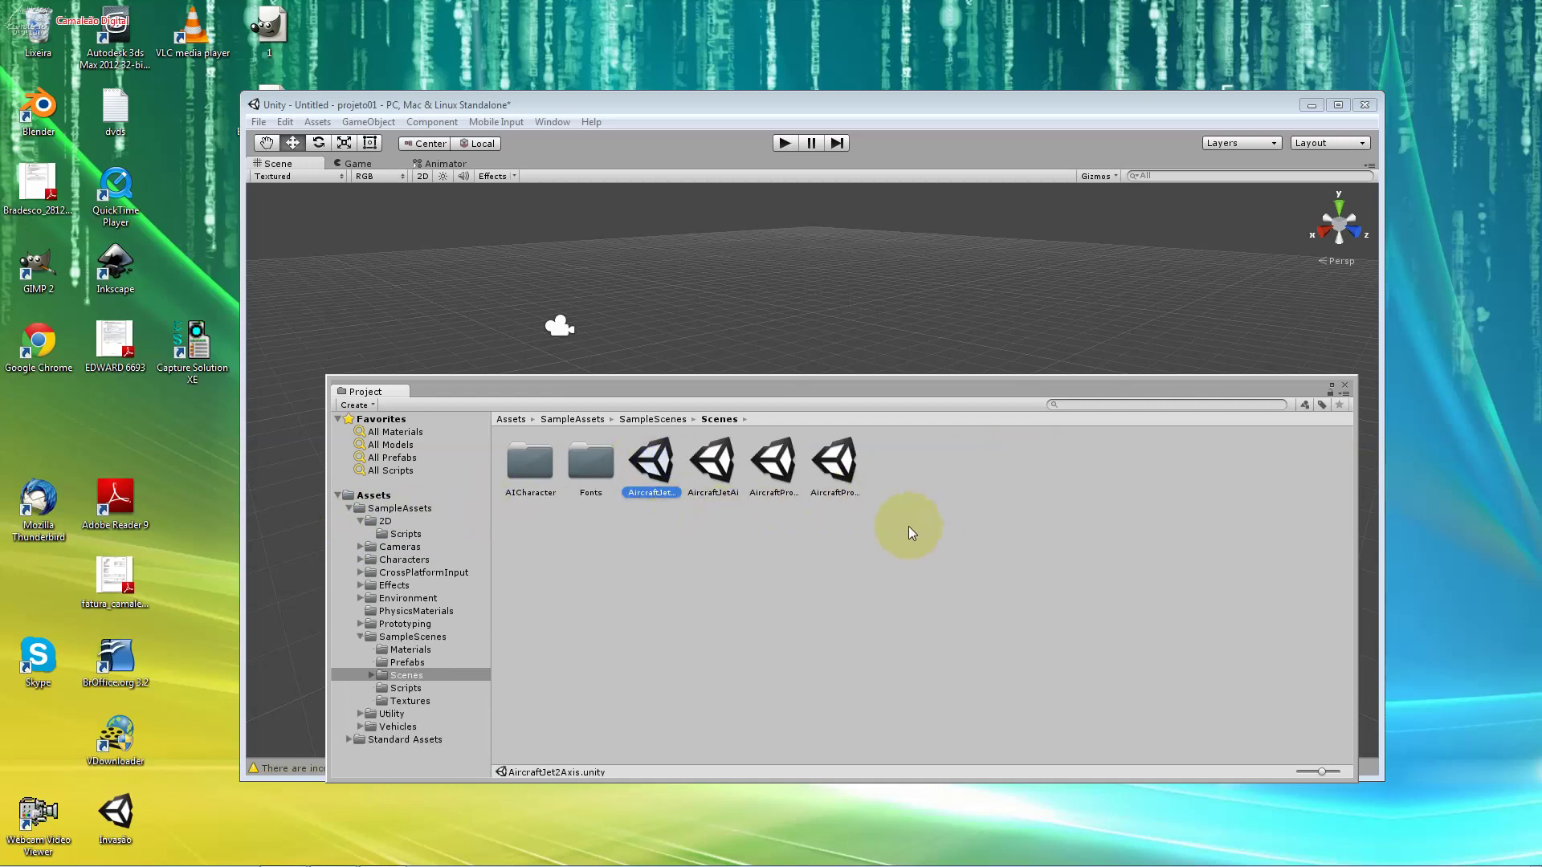
Step: Move the Project window lower right, compare the aircraft scenes, and open AircraftJet2Axis
mouse_move(731, 392)
left_mouse_down()
mouse_move(957, 482)
mouse_move(837, 461)
left_mouse_up()
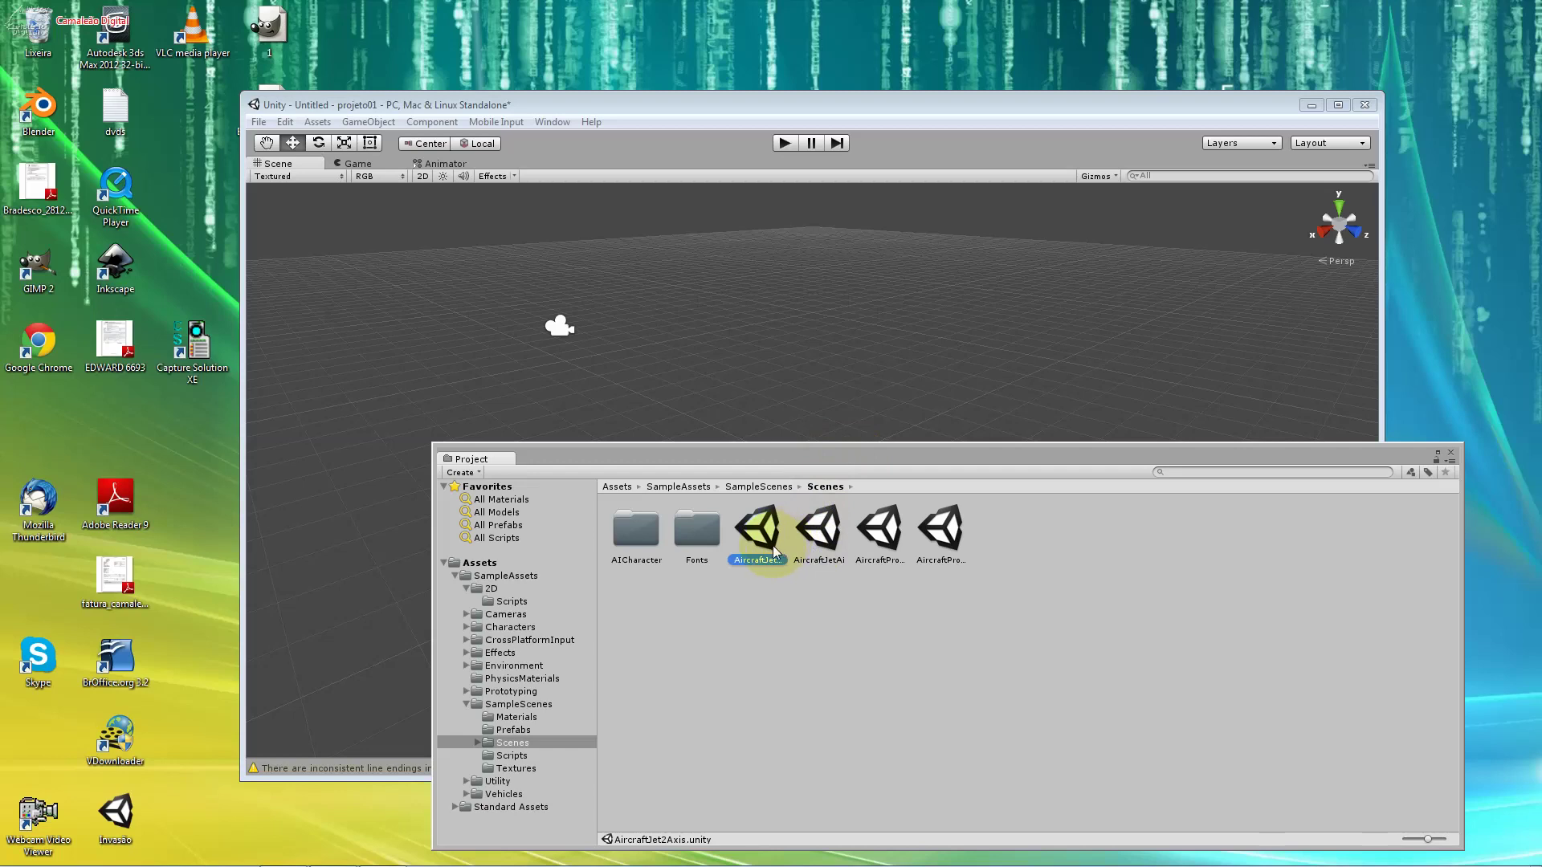
left_click(804, 547)
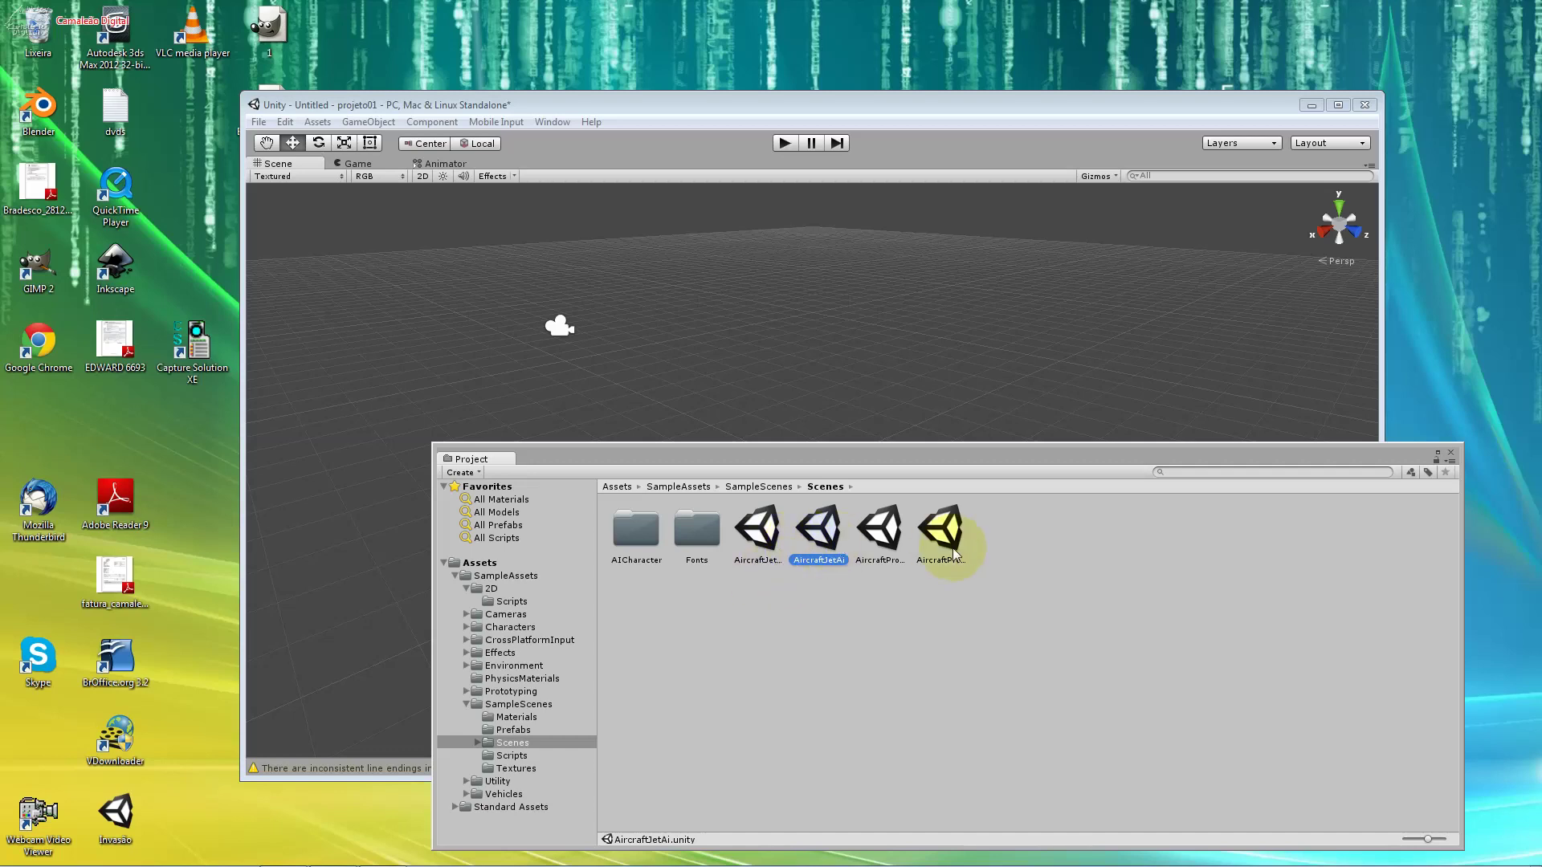
left_click(921, 551)
left_click(763, 536)
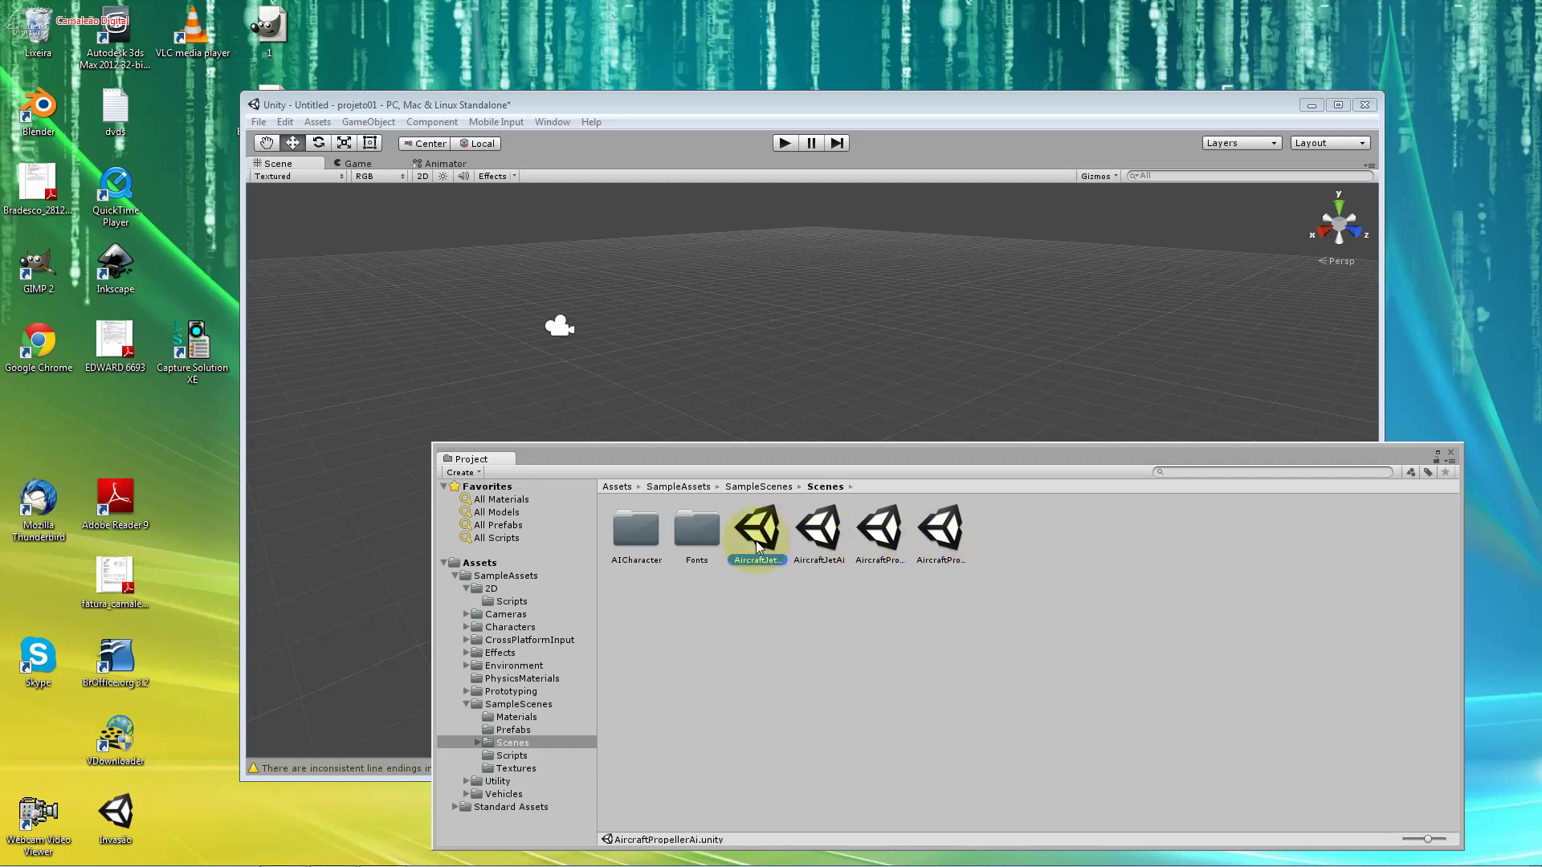
left_click(816, 534)
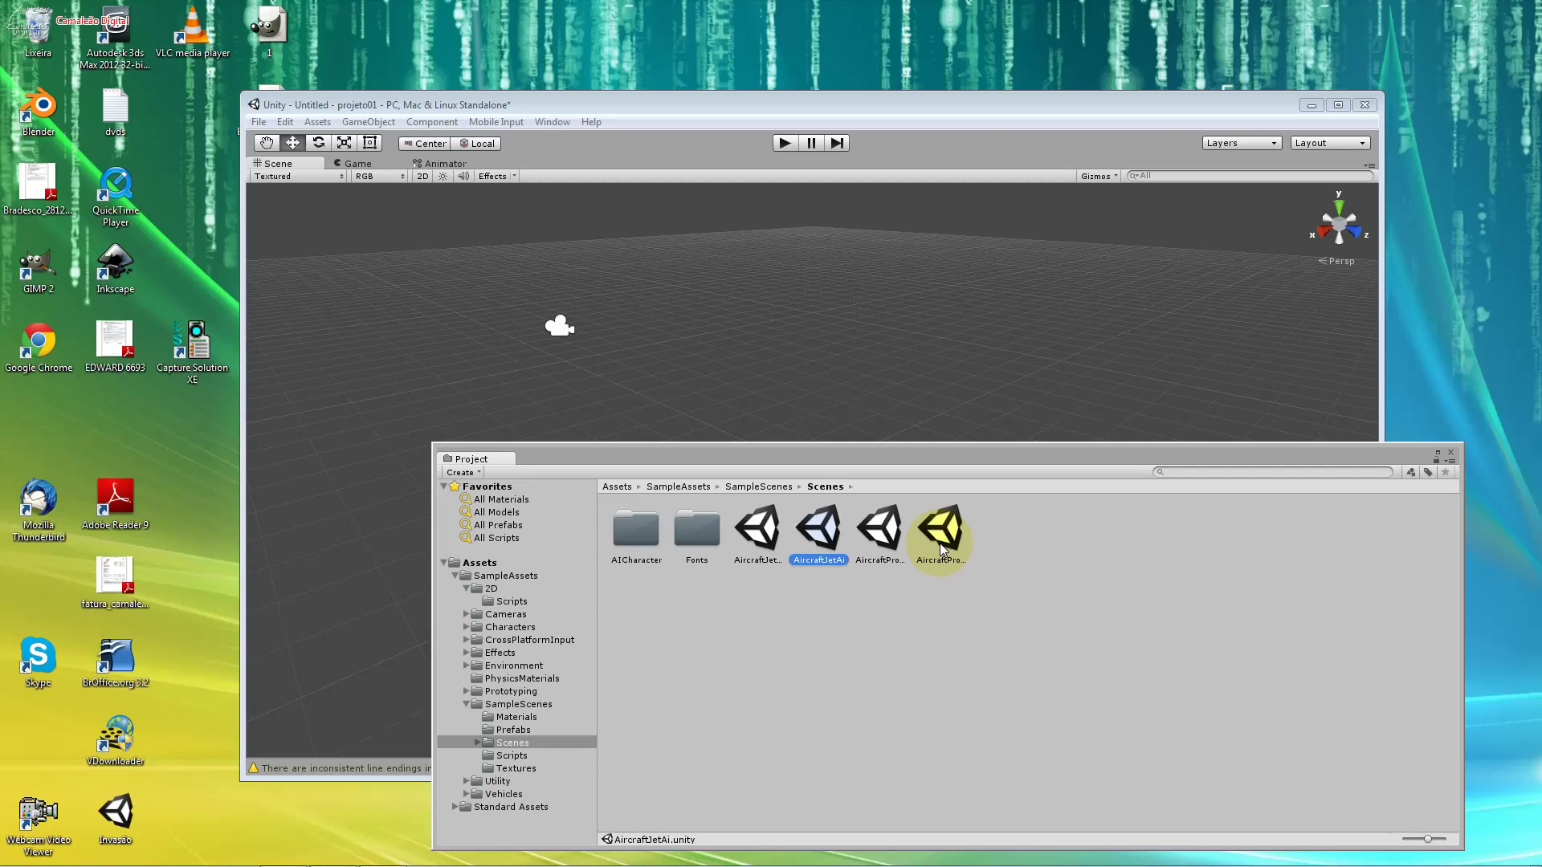
double_click(756, 531)
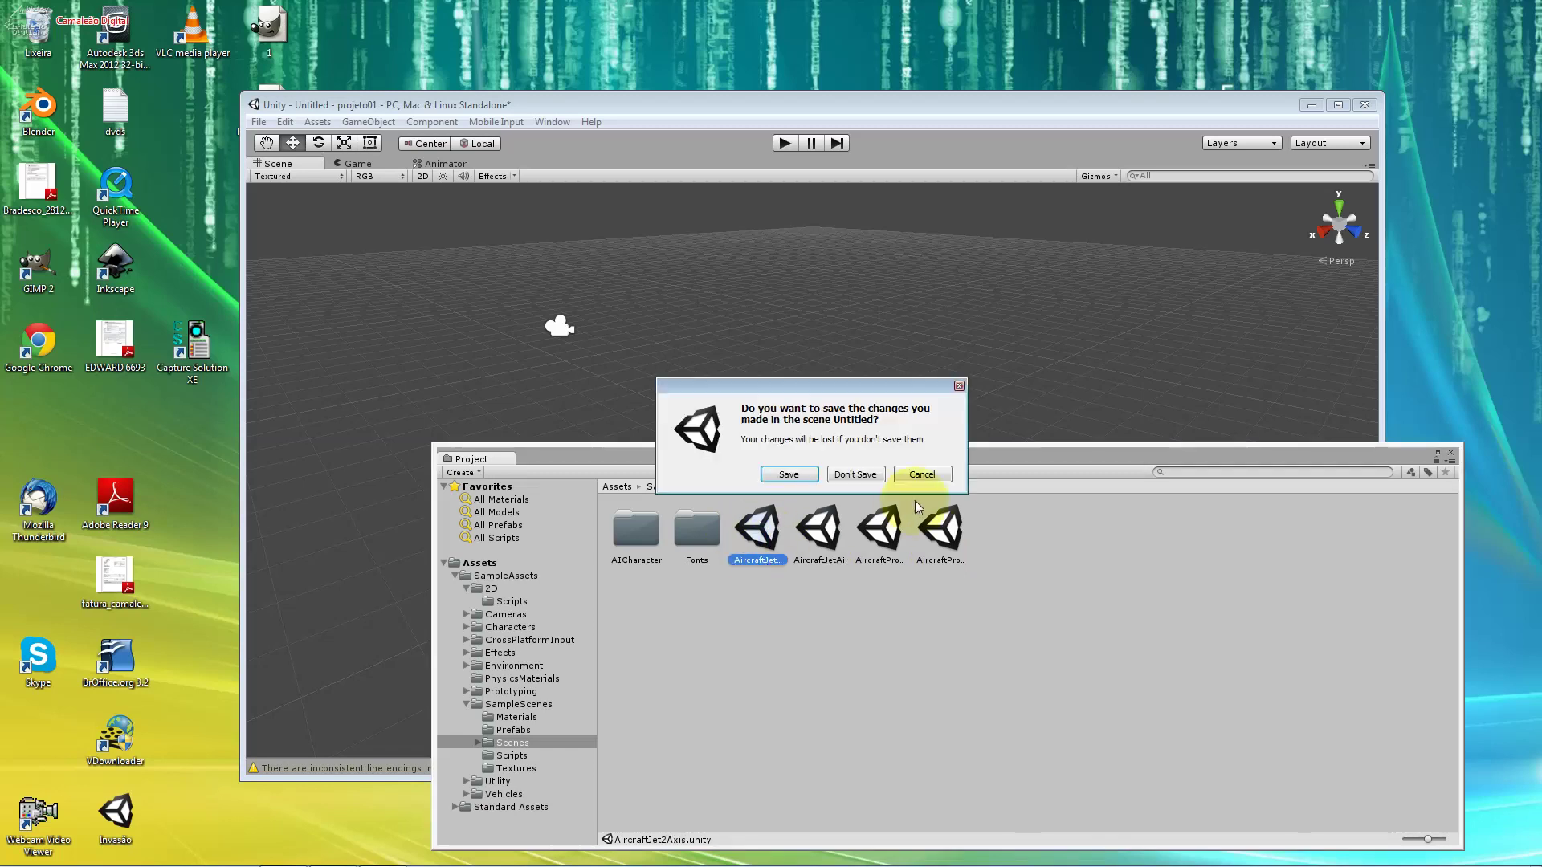
Step: Discard the Untitled scene's changes, then frame and orbit around the jet aircraft
left_click(883, 475)
left_click(1451, 453)
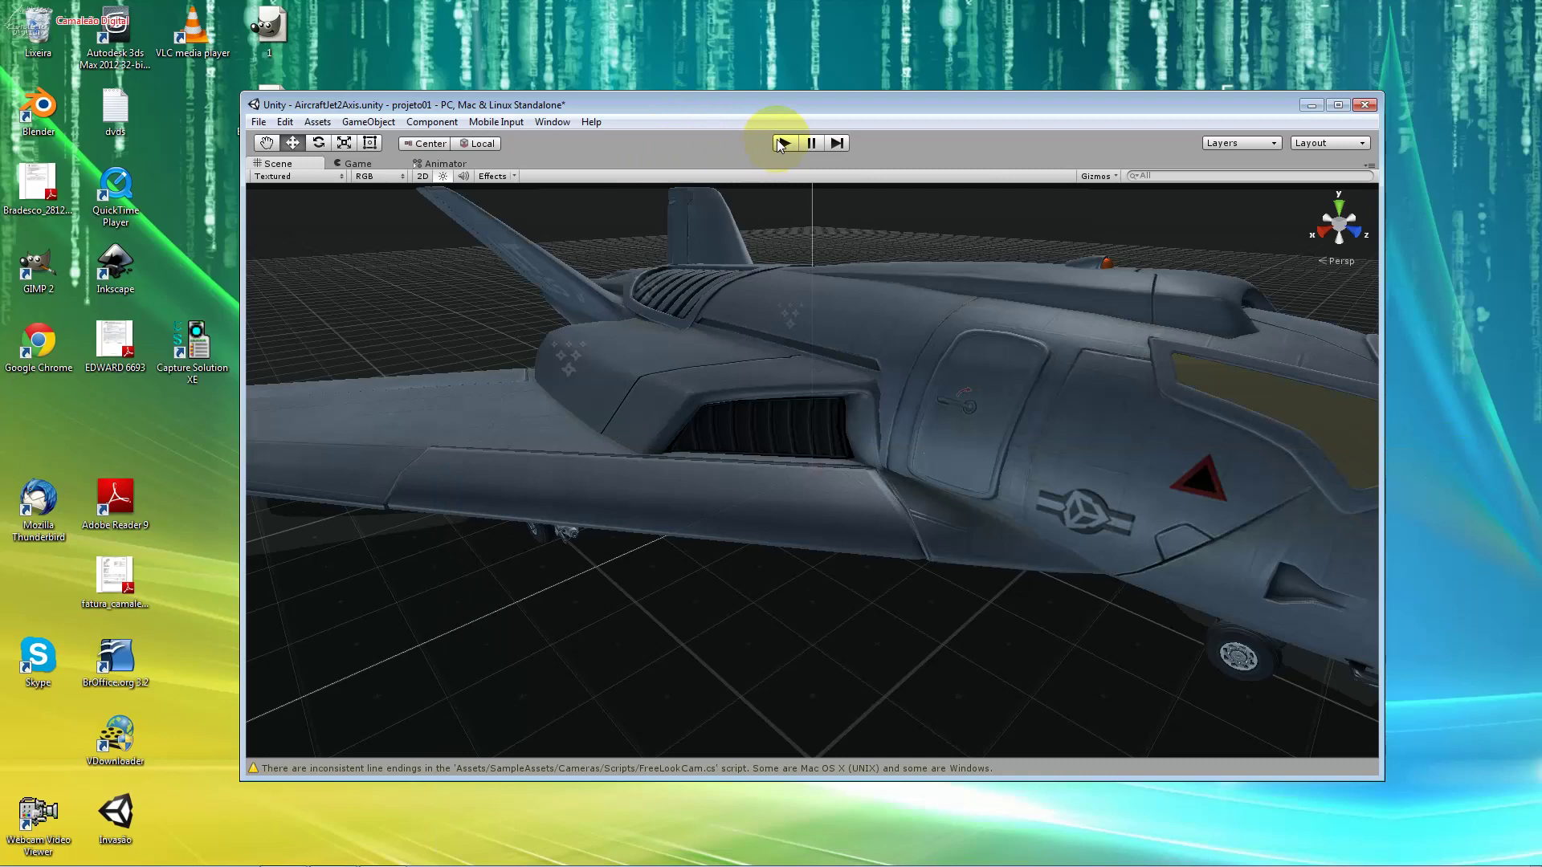
left_click(916, 332)
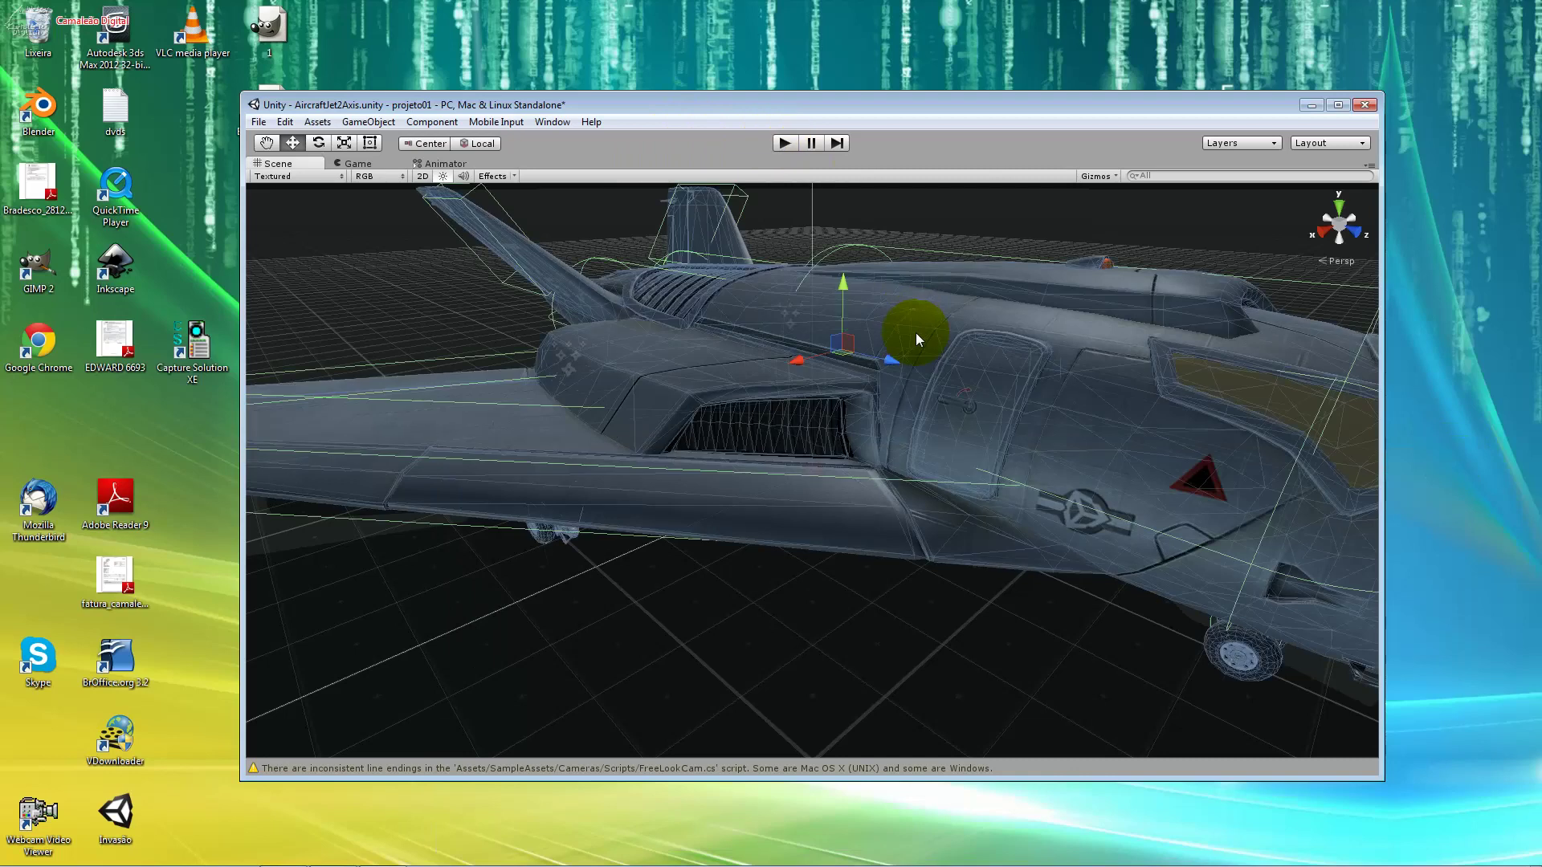
key("f")
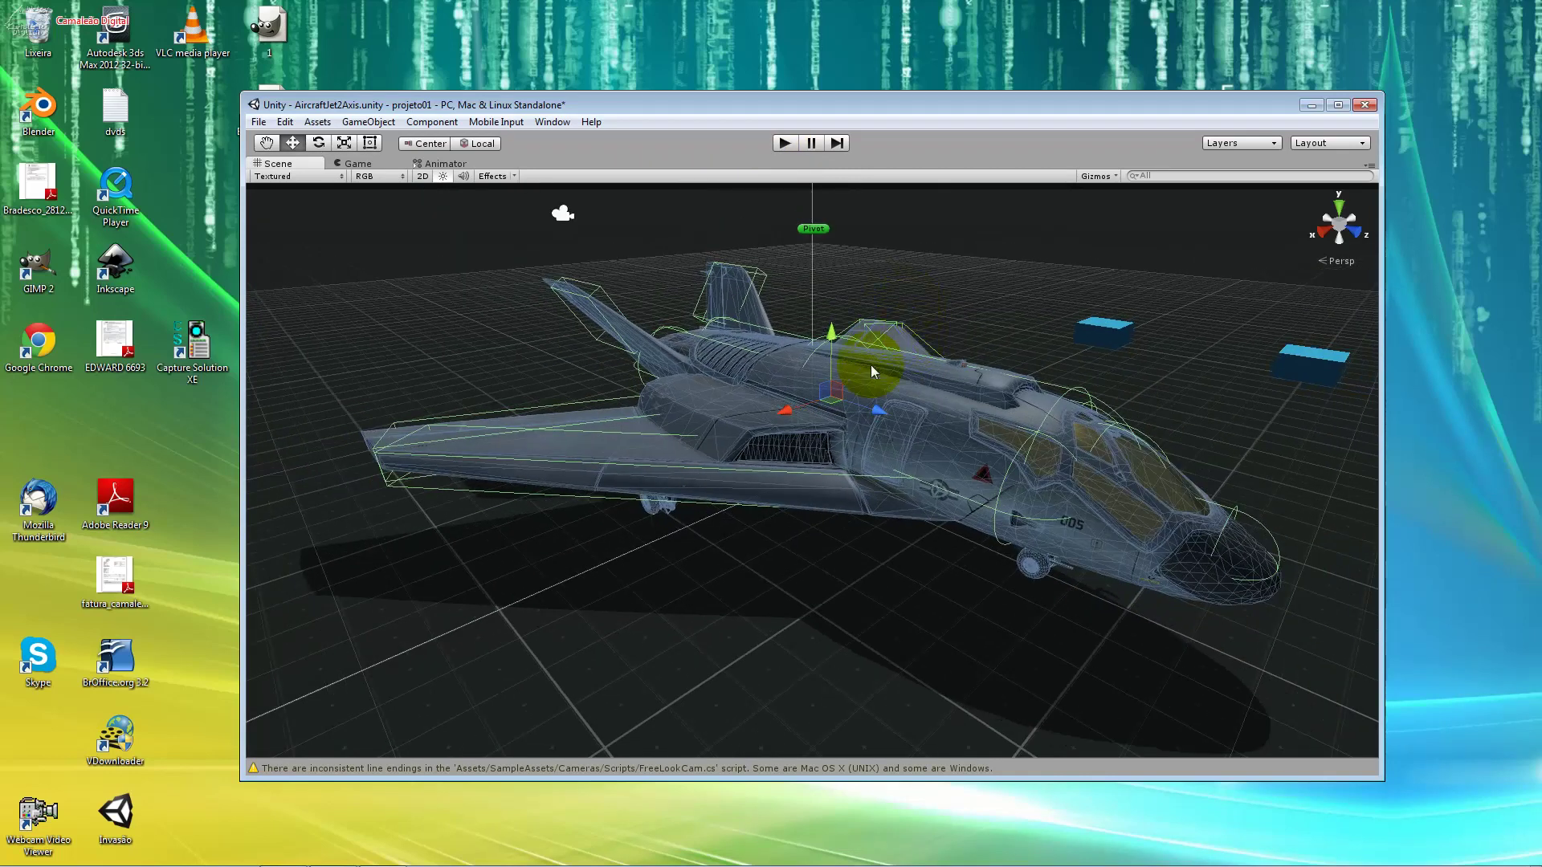
left_click_drag(949, 417, 533, 437, "alt")
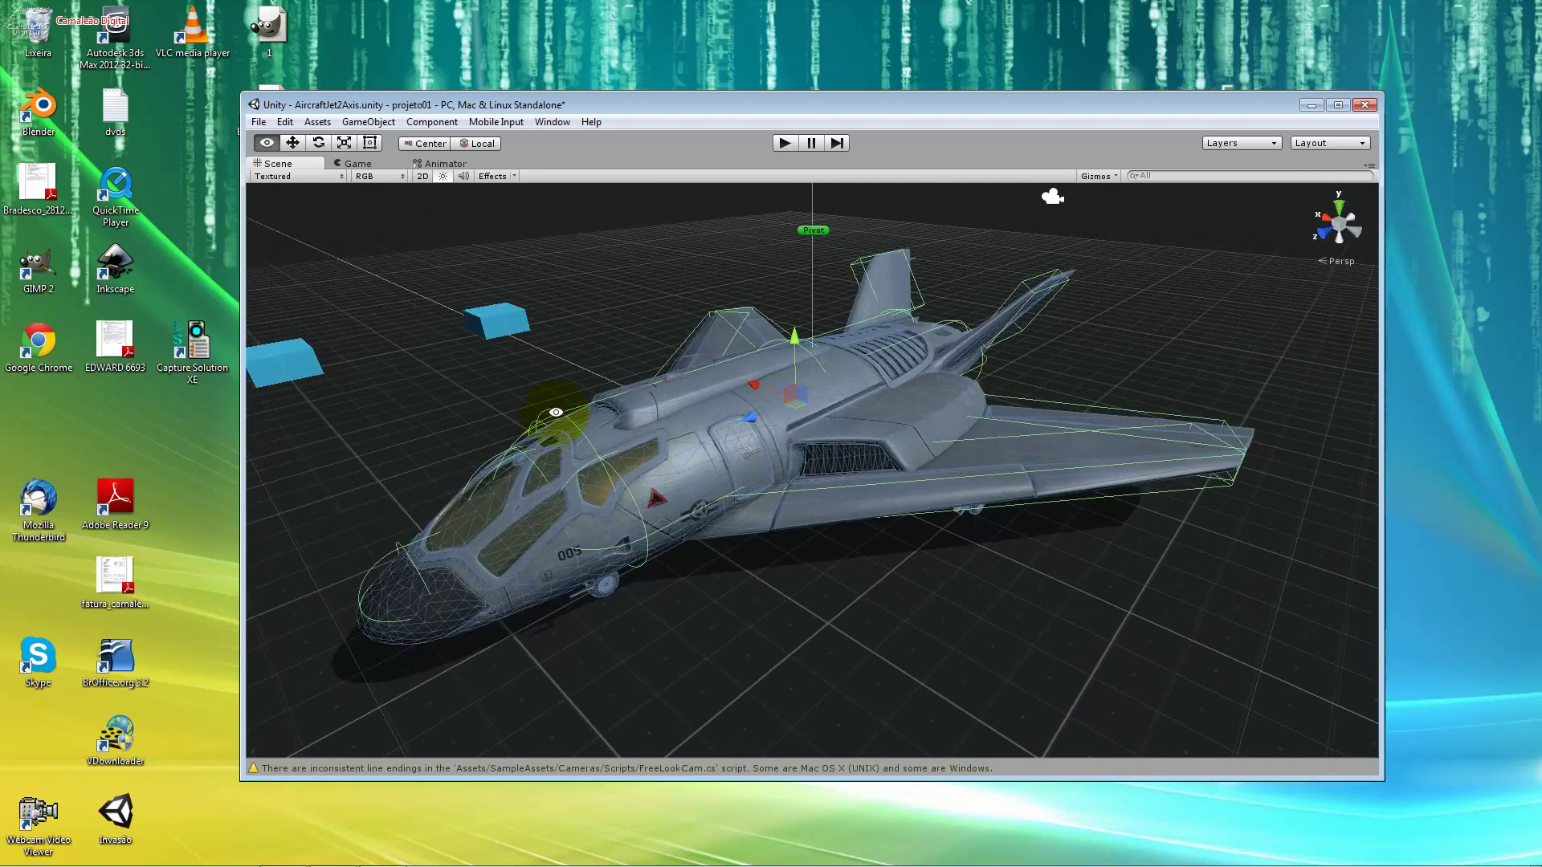
Step: Play the AircraftJet2Axis scene and fly the jet with arrow-key rolls, climbs and banks
left_click(780, 146)
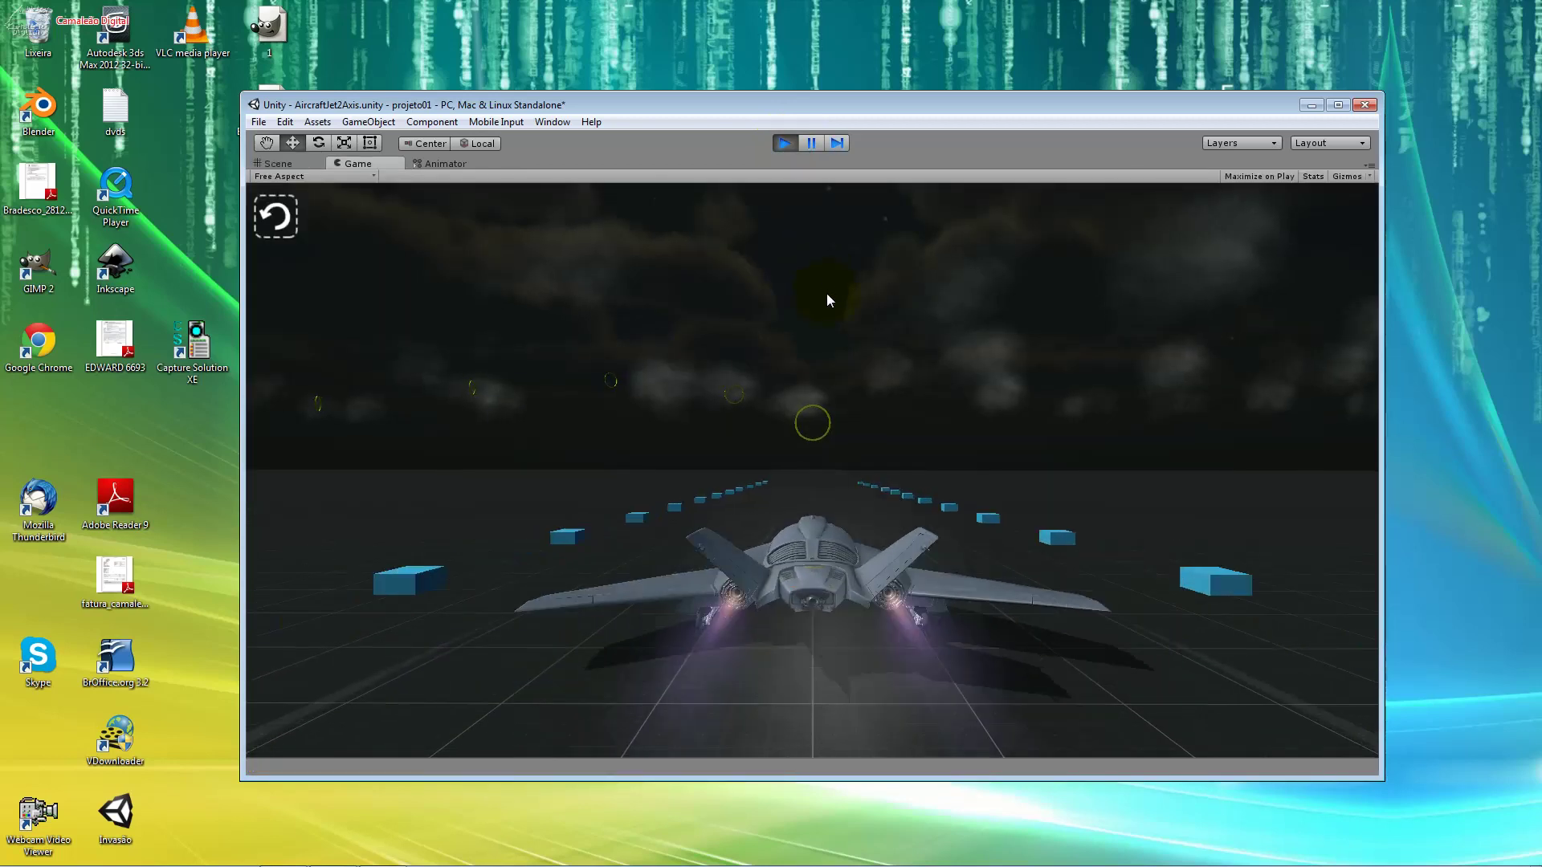
key("Left")
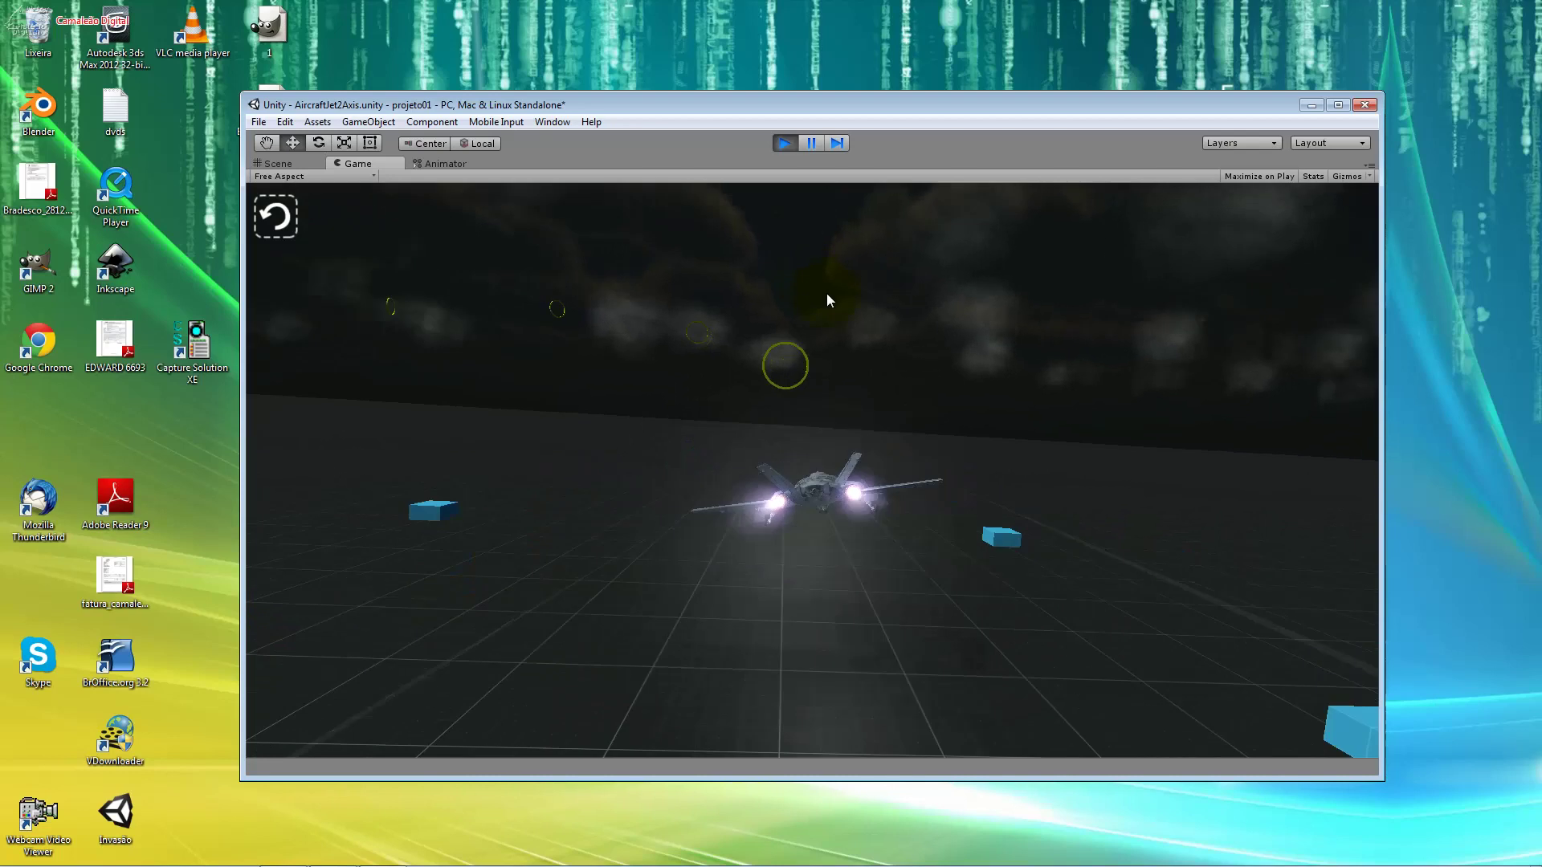
key("Down")
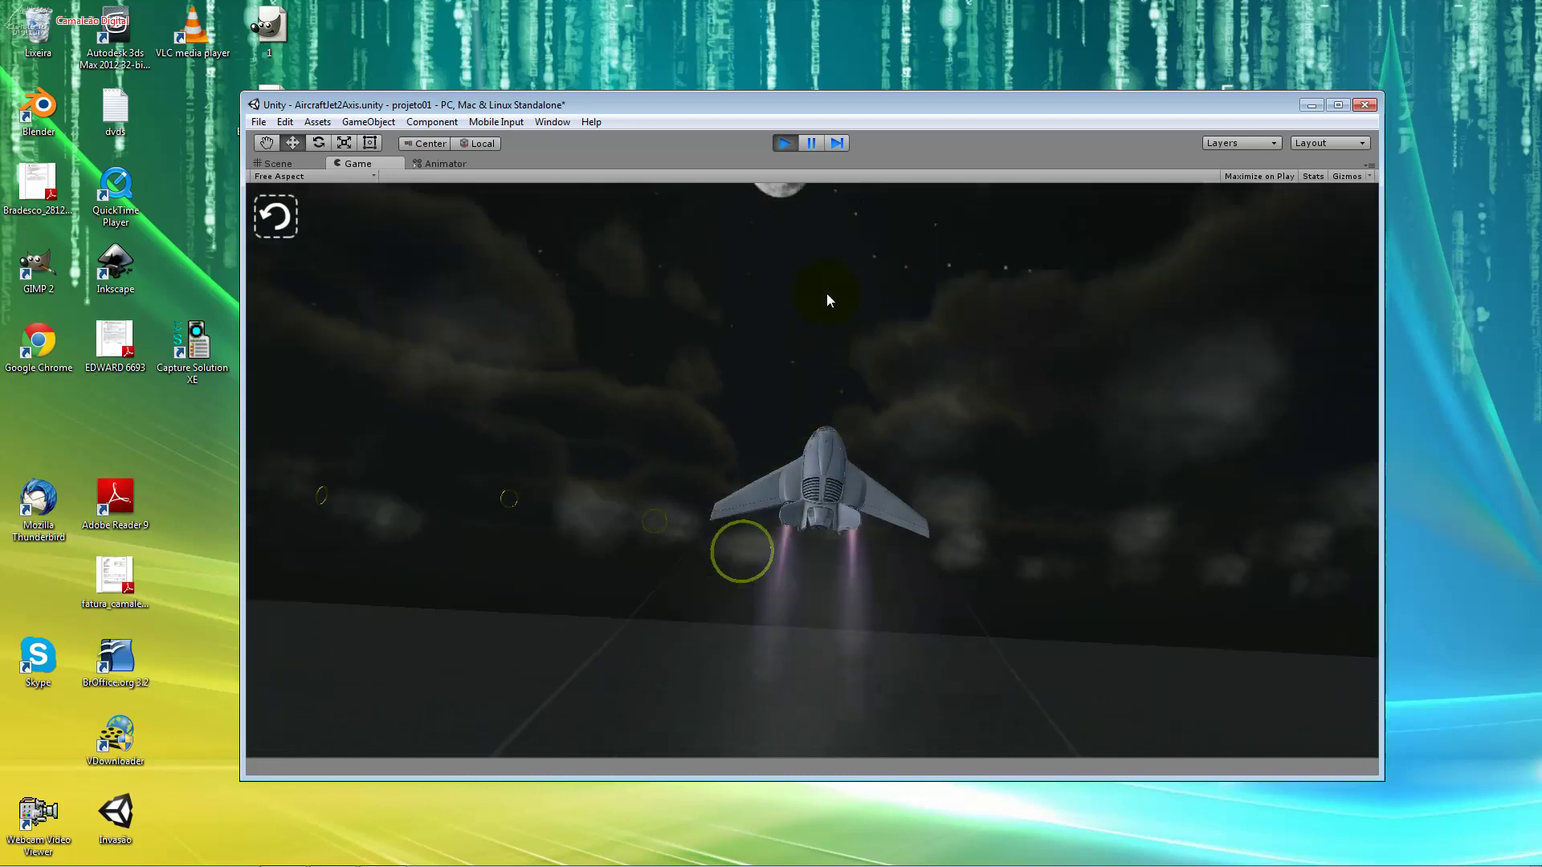
key("Left")
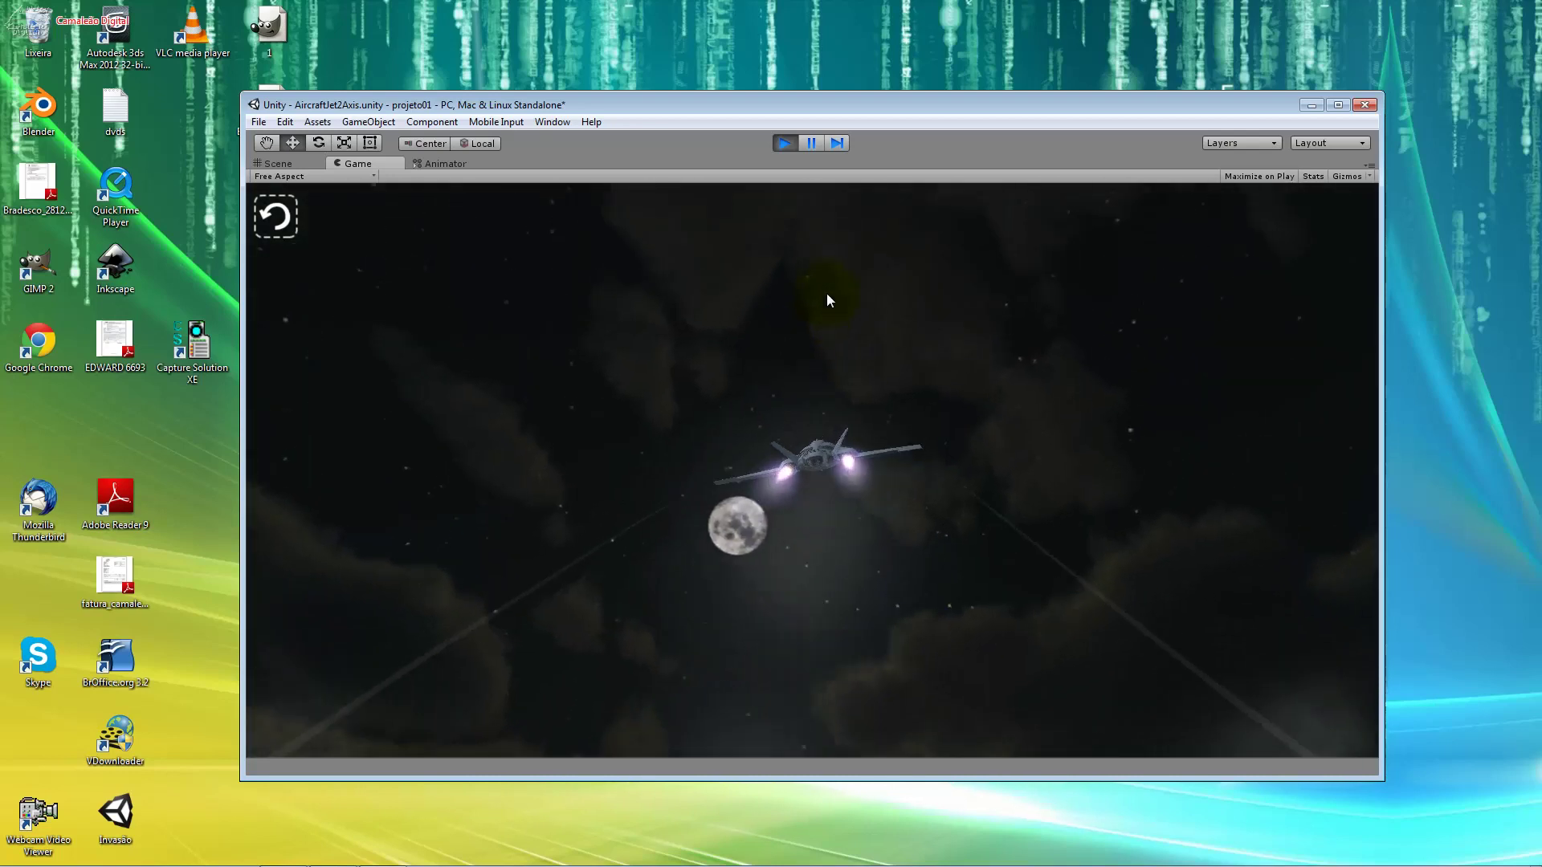
key("Left")
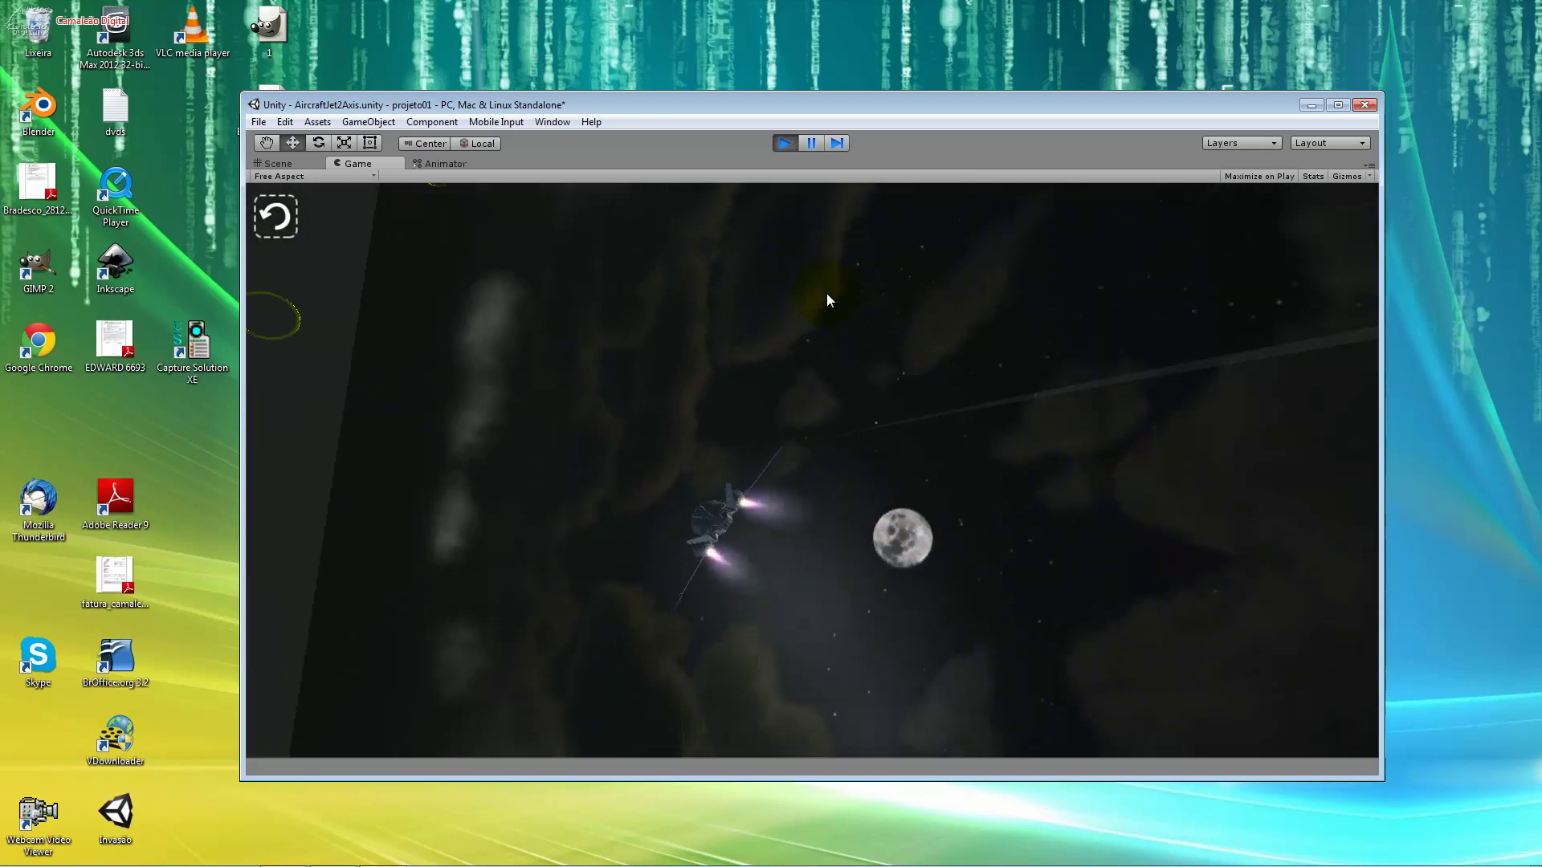
key("Left")
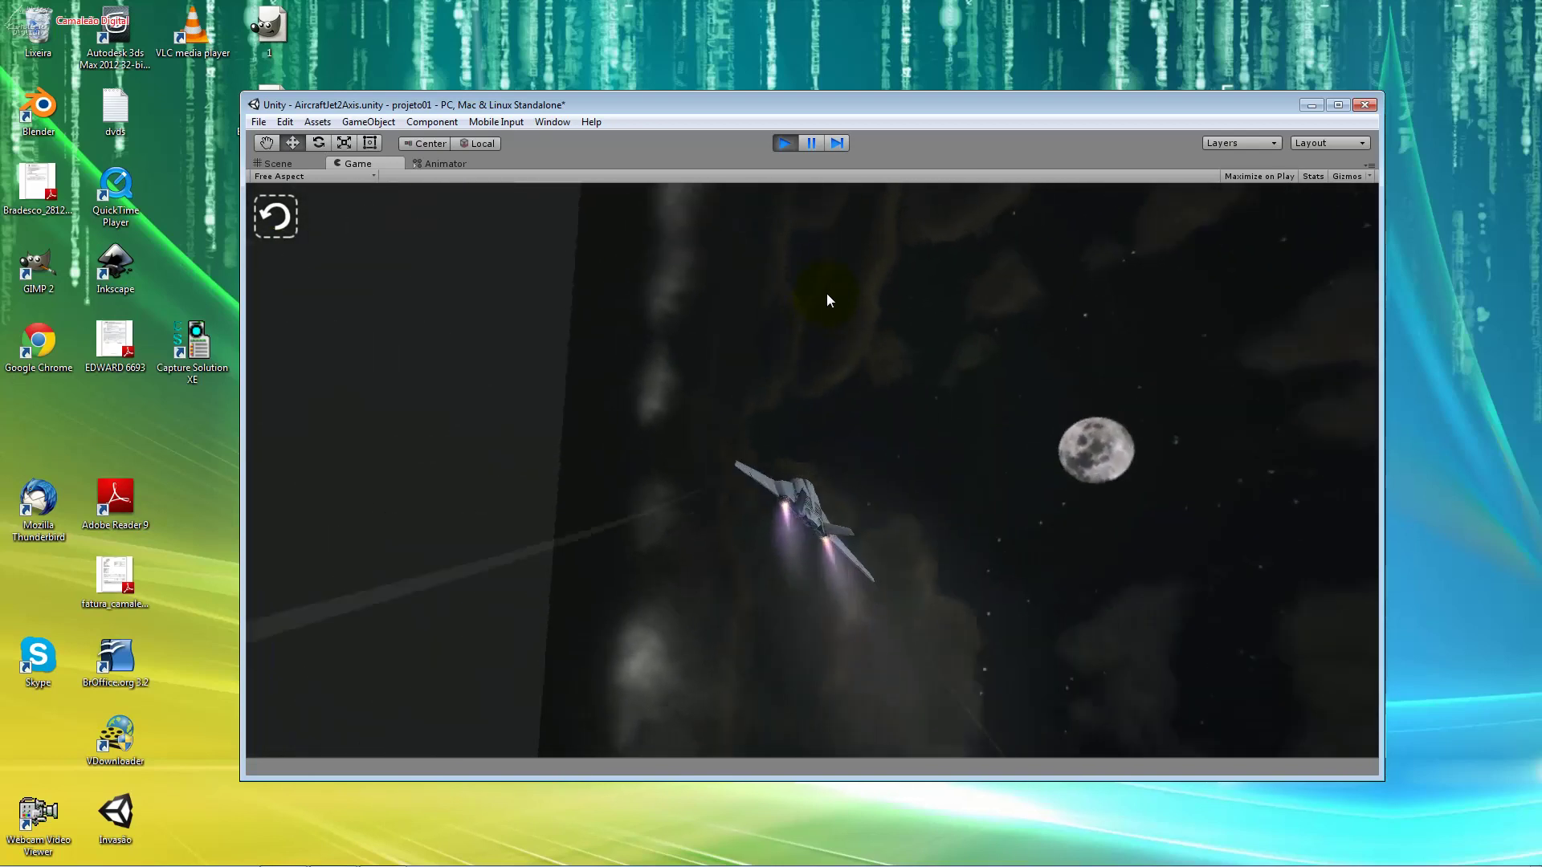
key("Left")
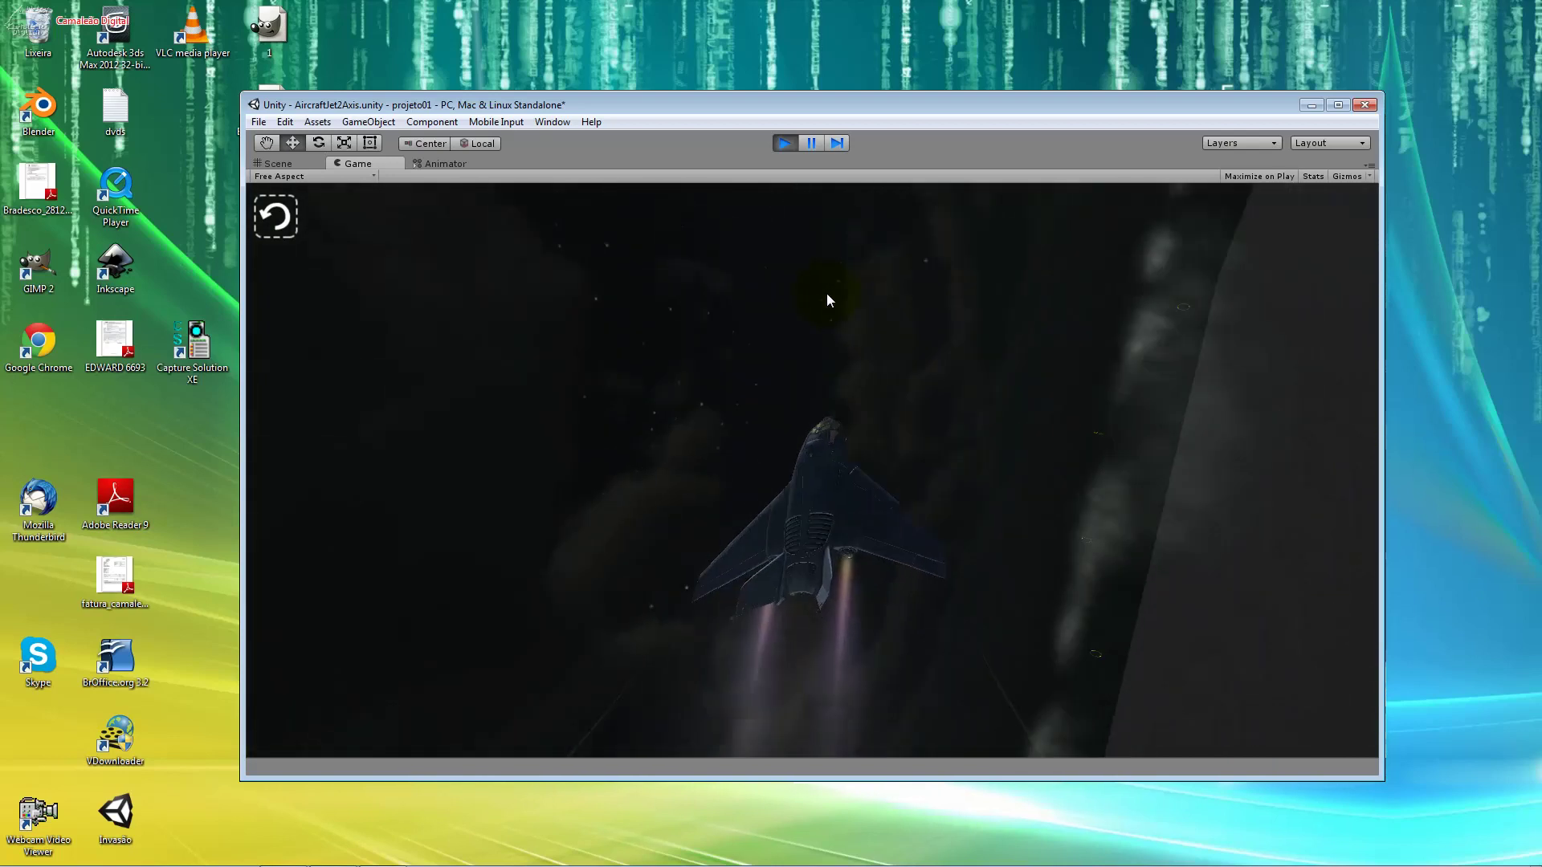
key("Left")
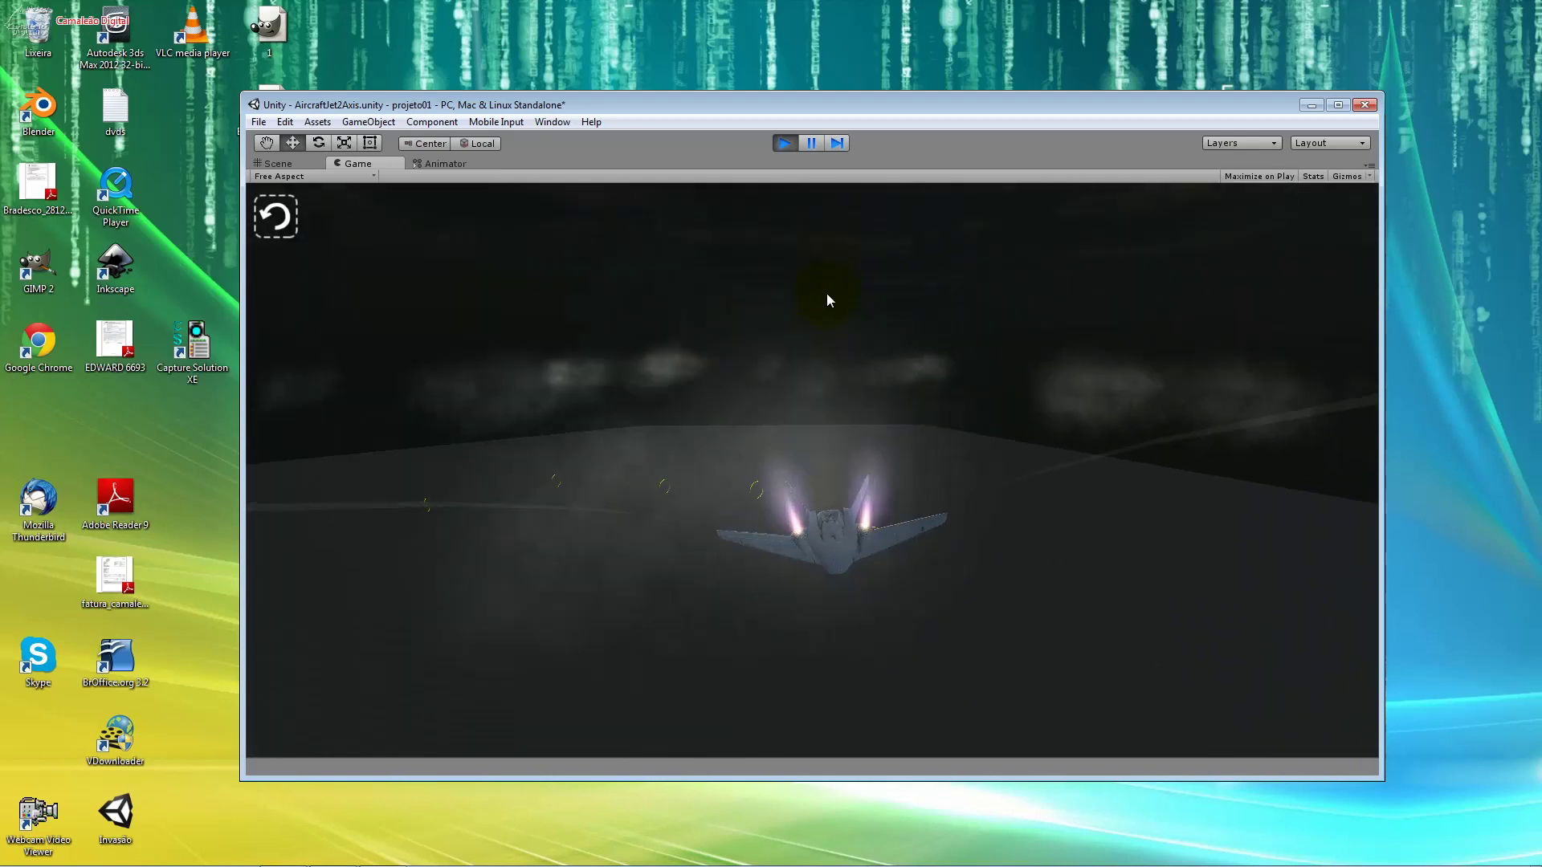
key("Right")
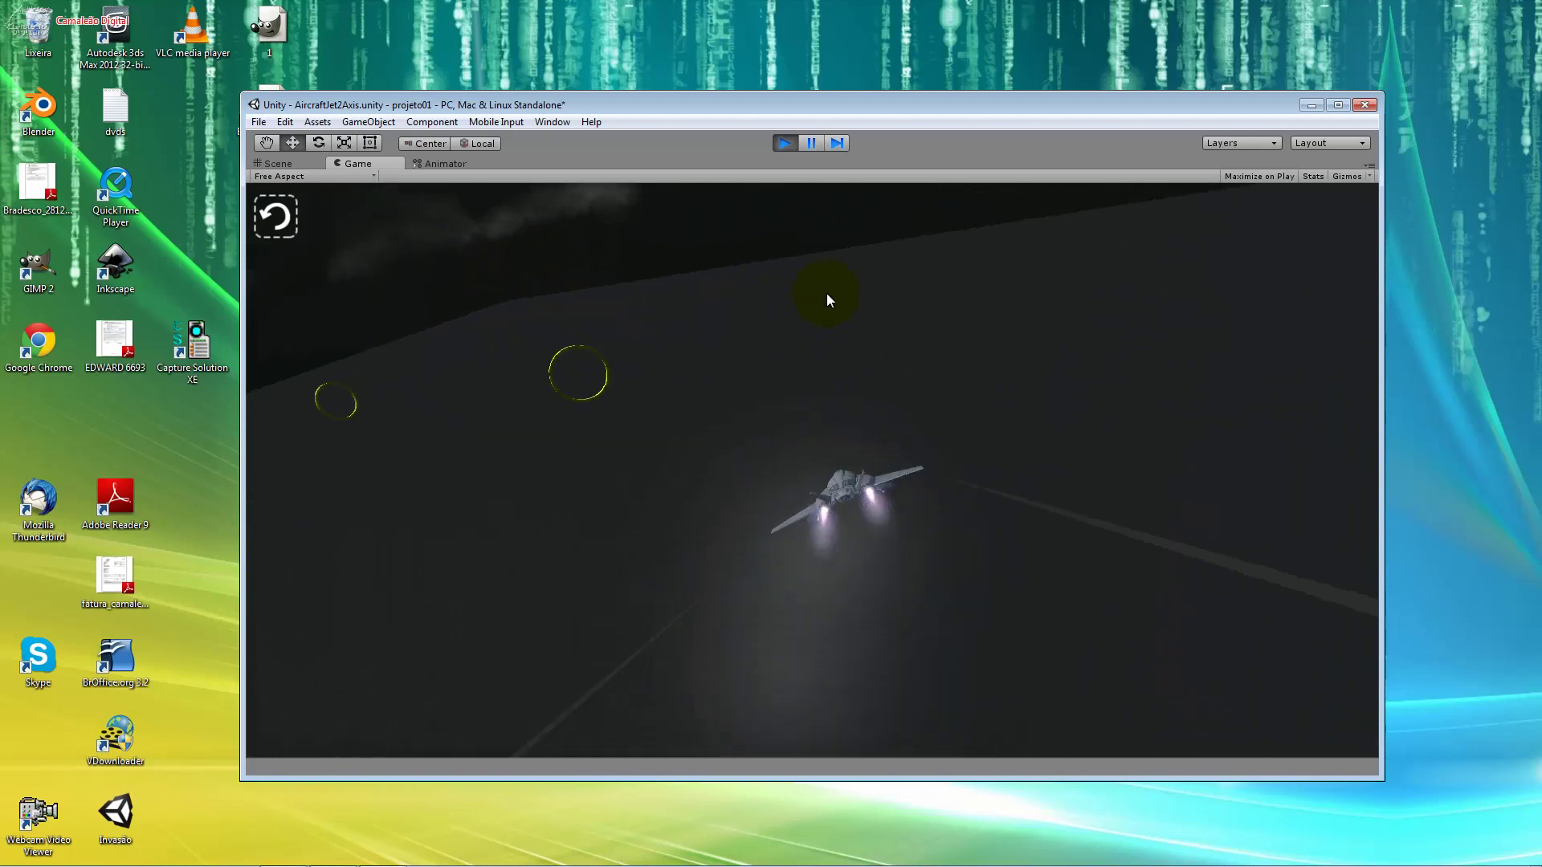
key("Left")
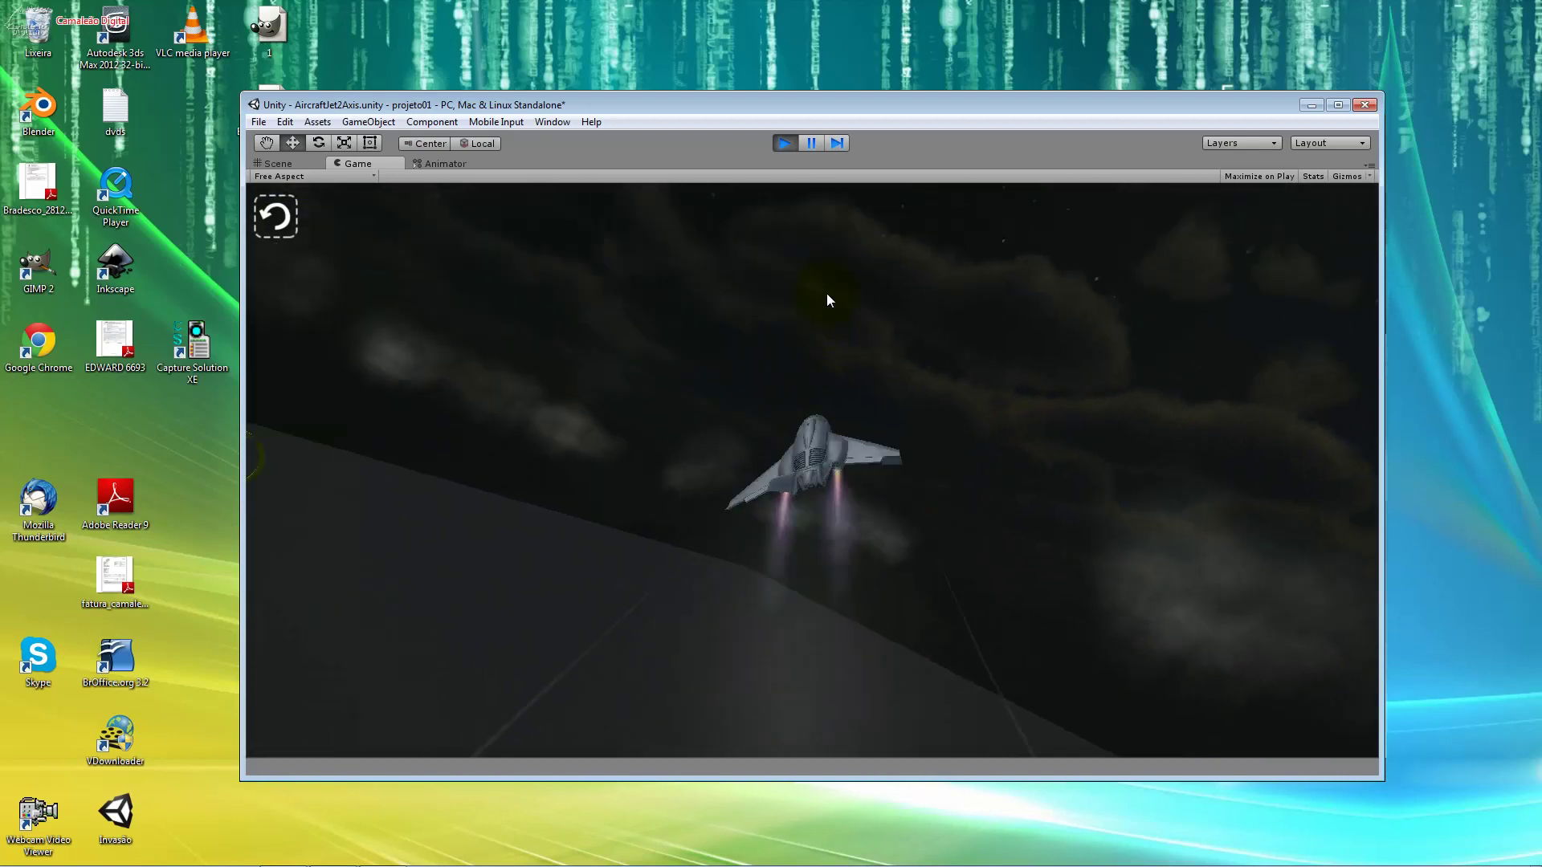
key("Left")
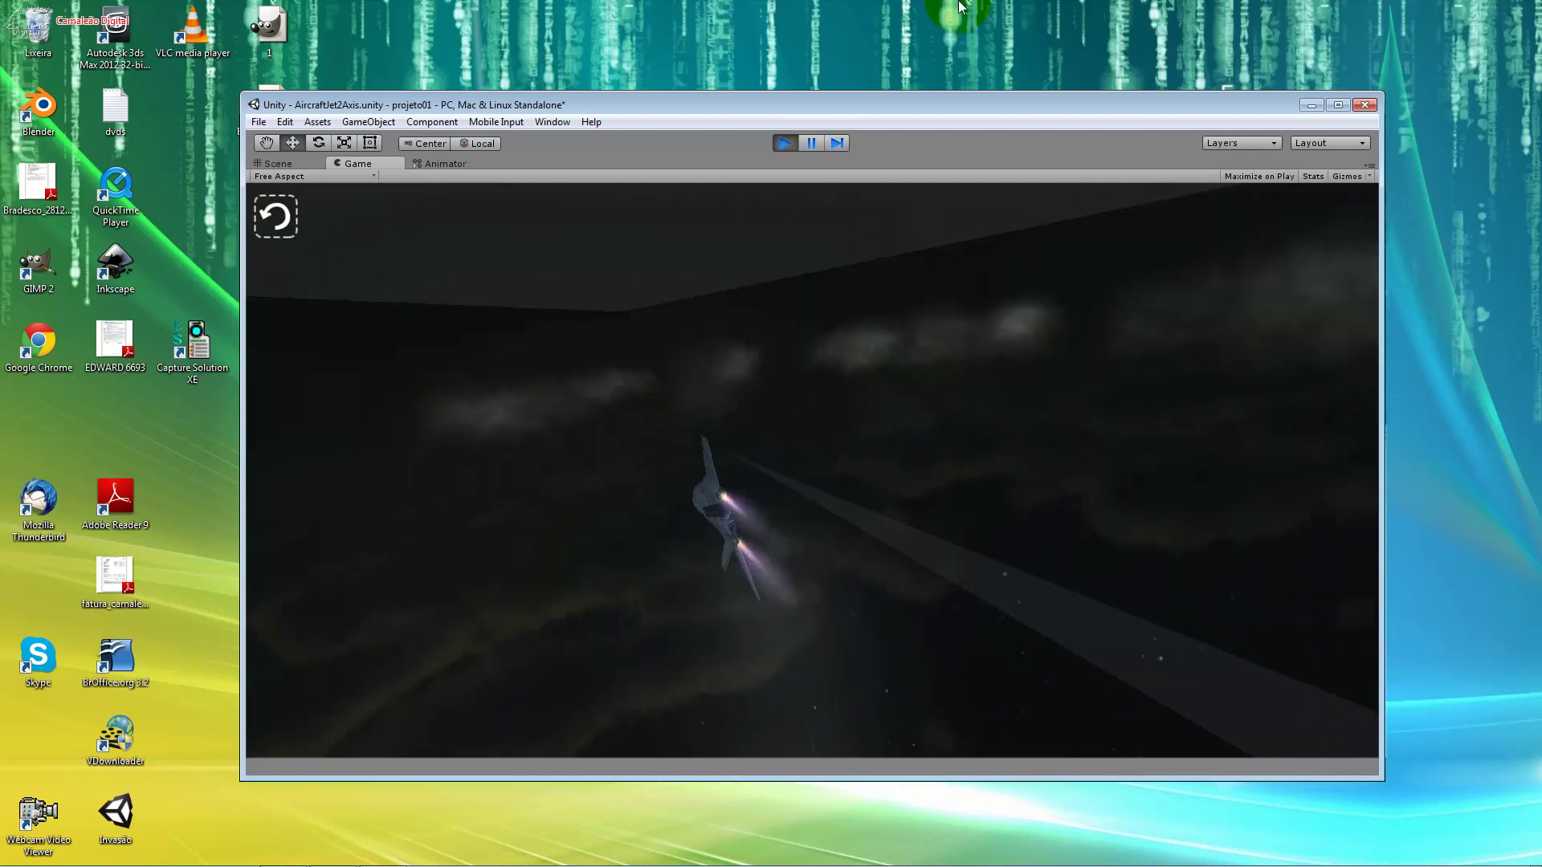
Step: Stop play and open SampleAssets/SampleScenes/Scenes/AircraftJetAi without saving the previous scene
left_click(784, 143)
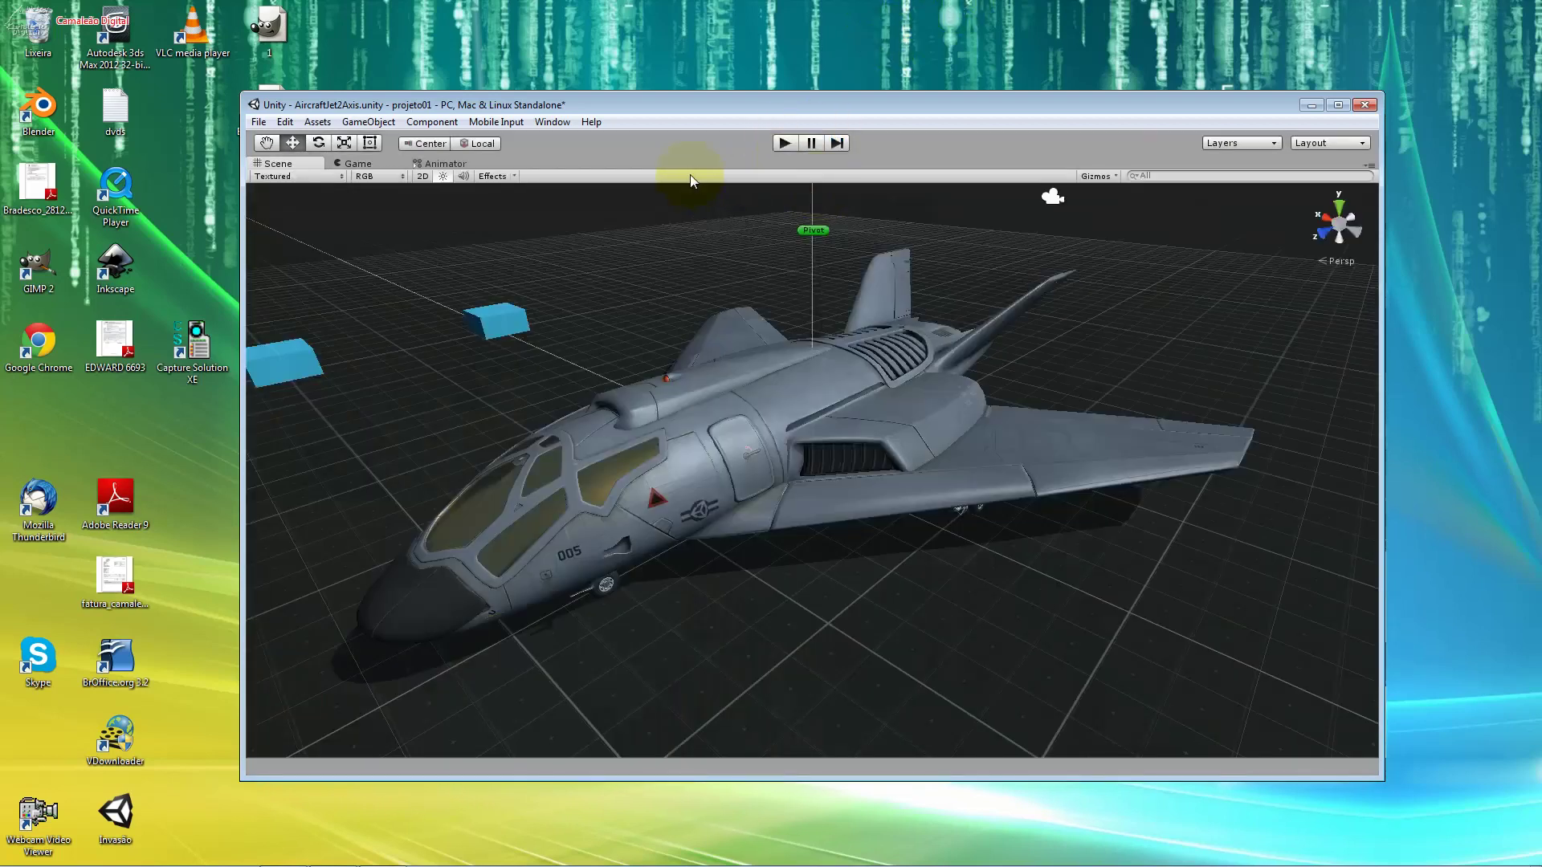
left_click(562, 123)
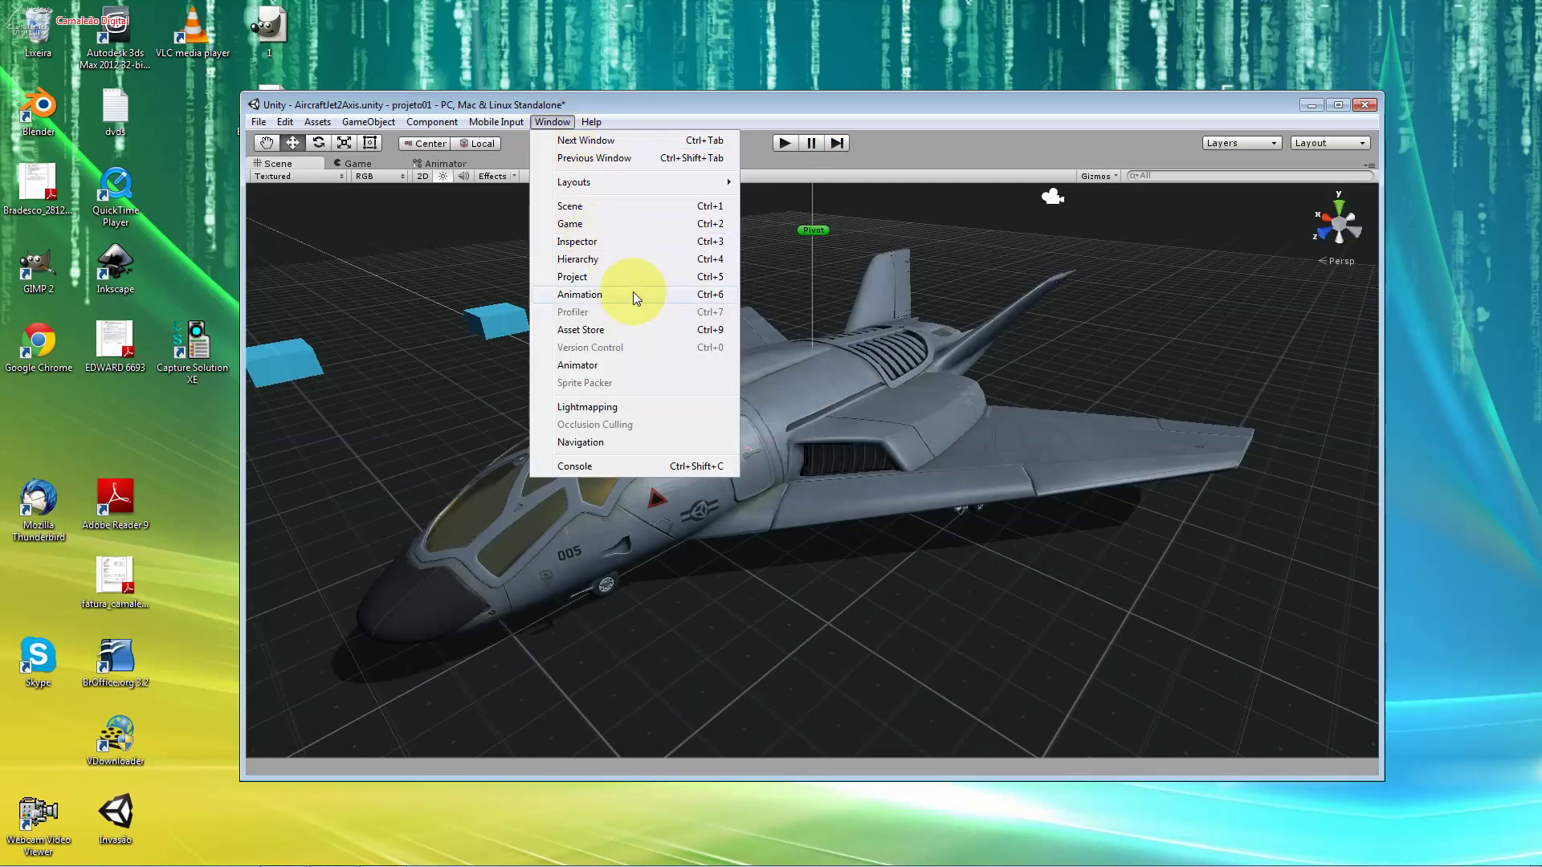
left_click(633, 291)
double_click(651, 539)
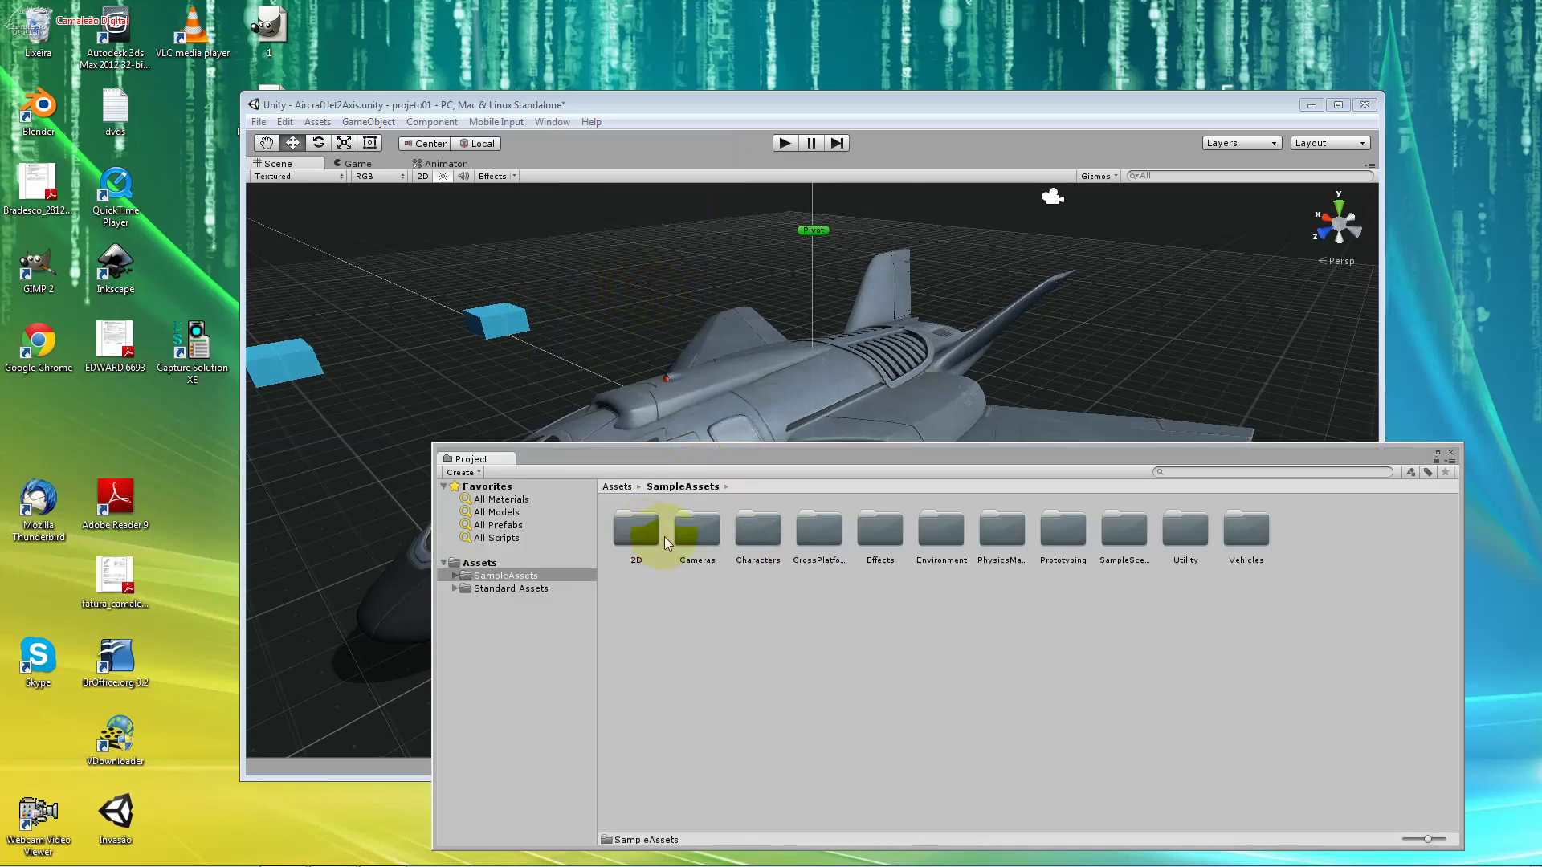
double_click(1104, 531)
double_click(737, 539)
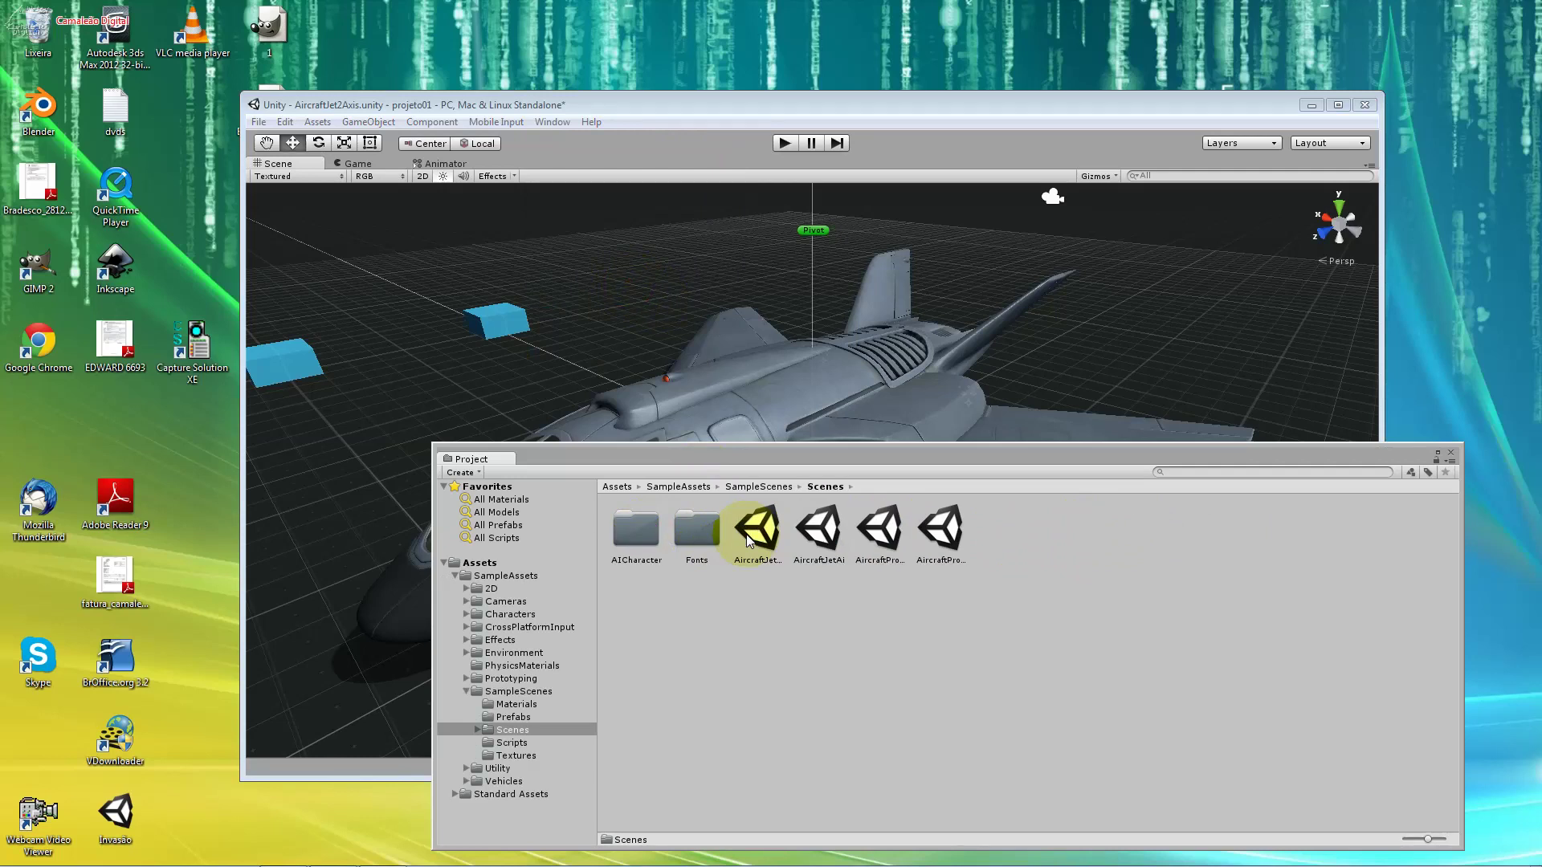
double_click(815, 534)
left_click(865, 476)
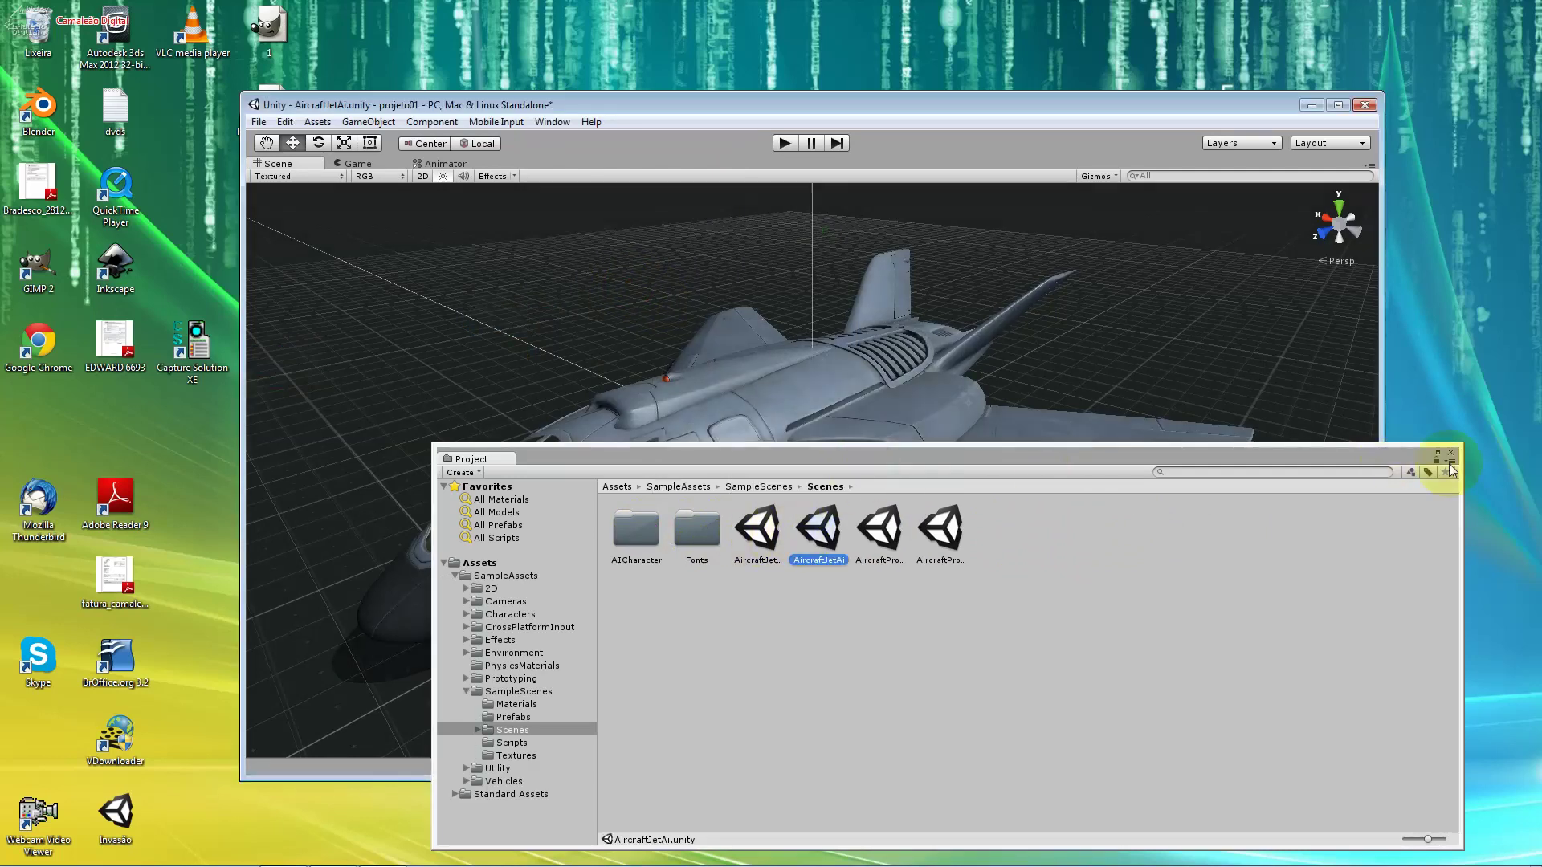
left_click(1452, 456)
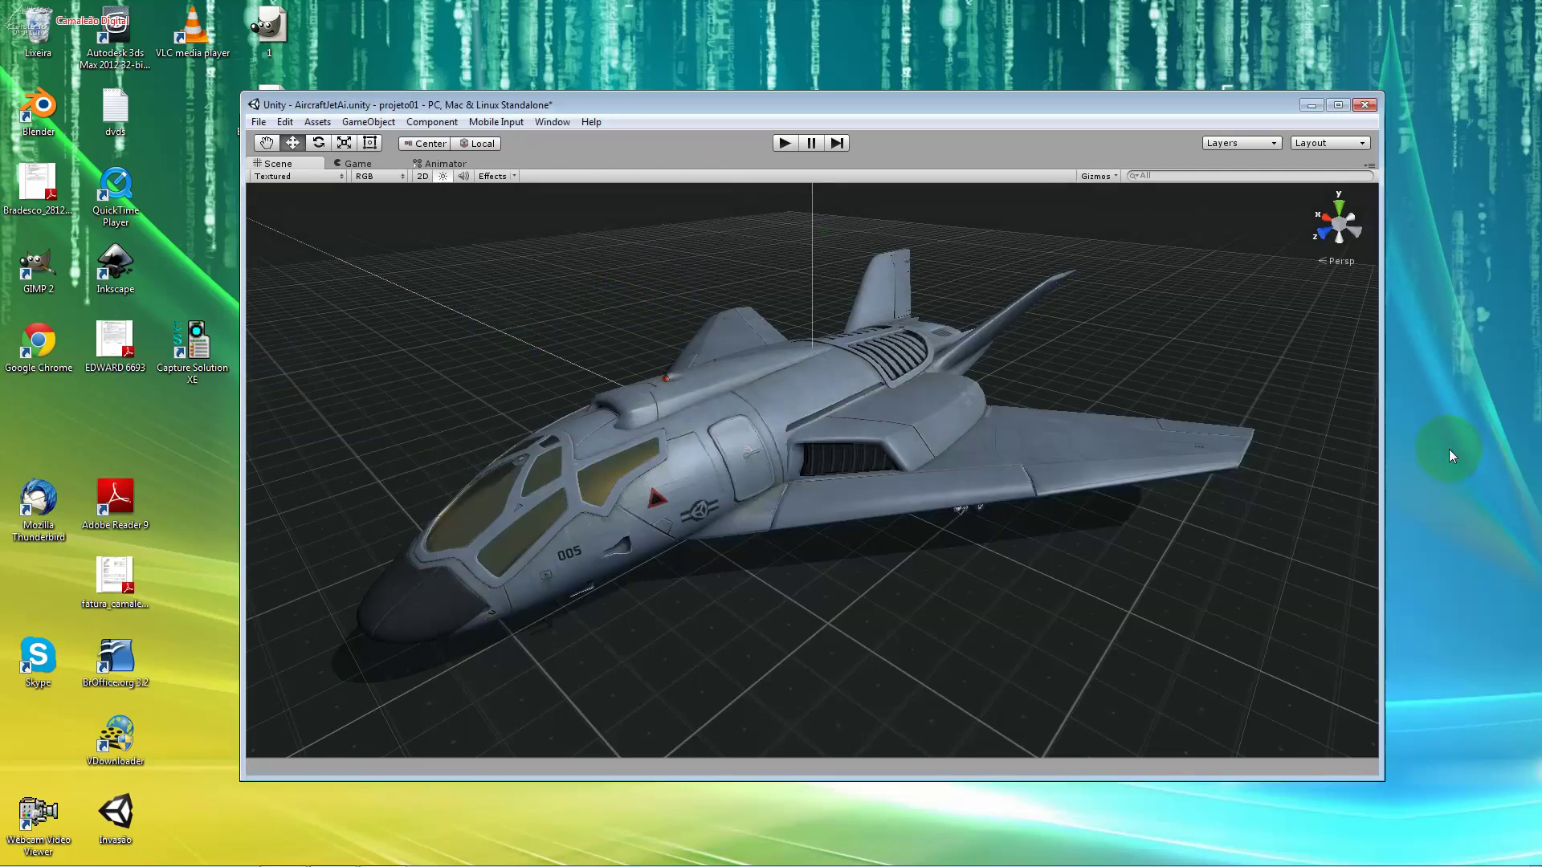
Step: Play AircraftJetAi, cycle through its game cameras back to the chase view, then stop
left_click(781, 142)
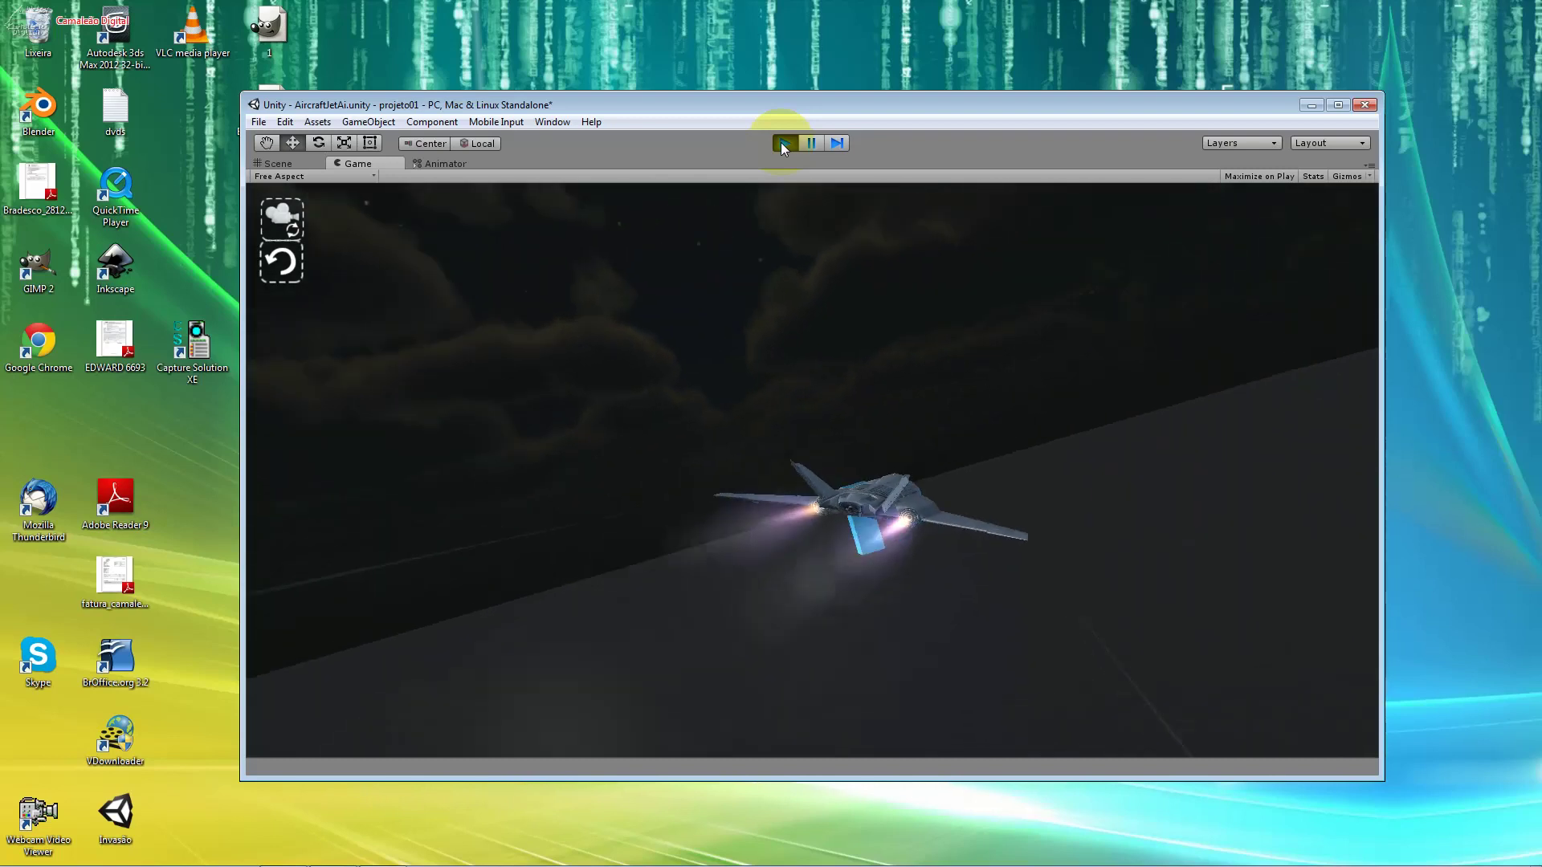
left_click(283, 228)
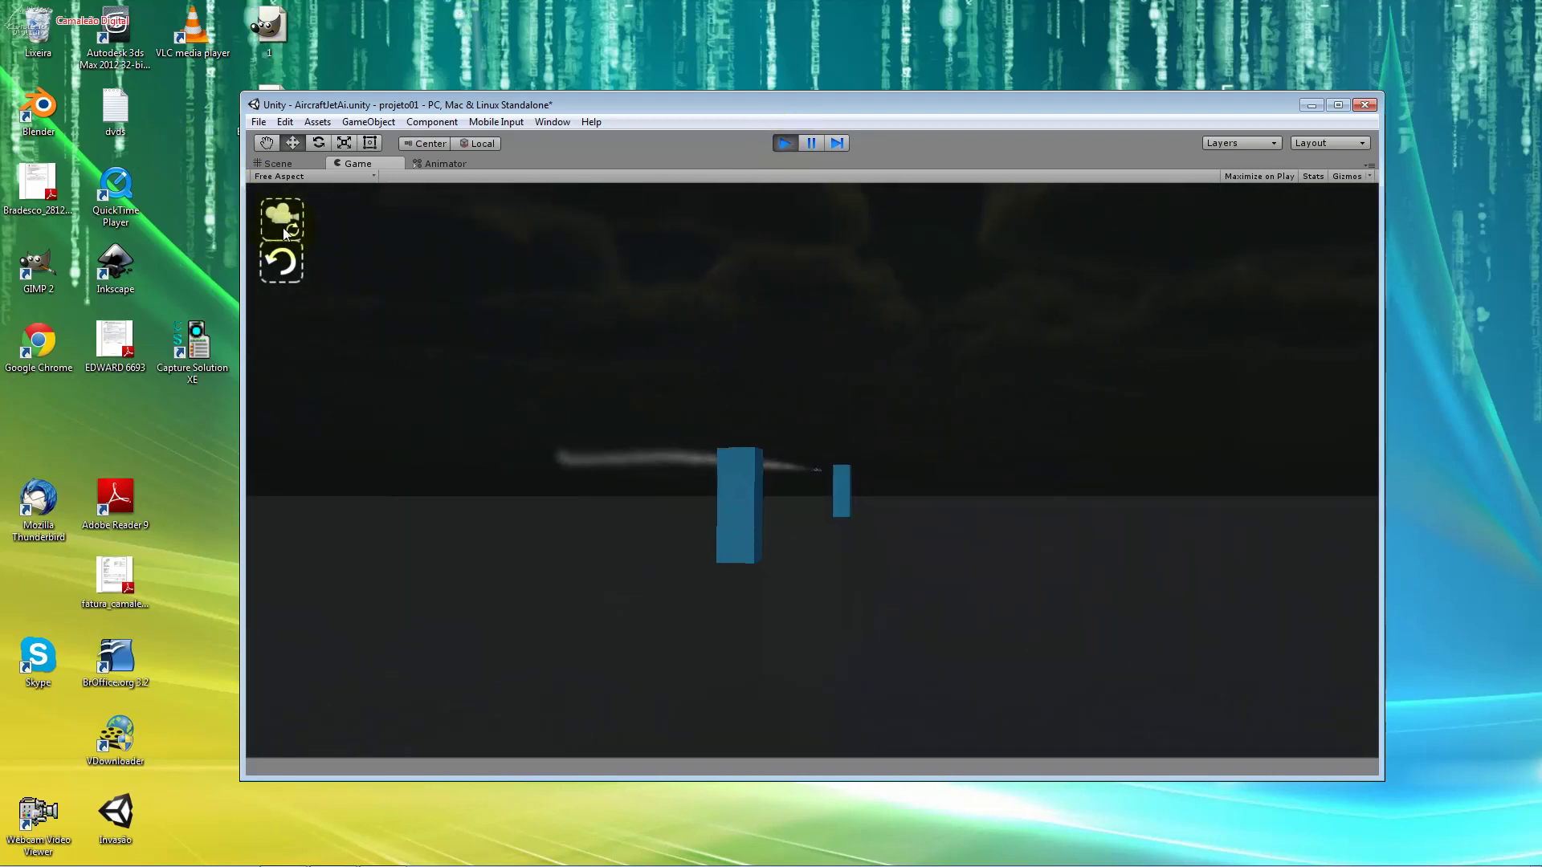
left_click(282, 228)
left_click(283, 228)
left_click(282, 228)
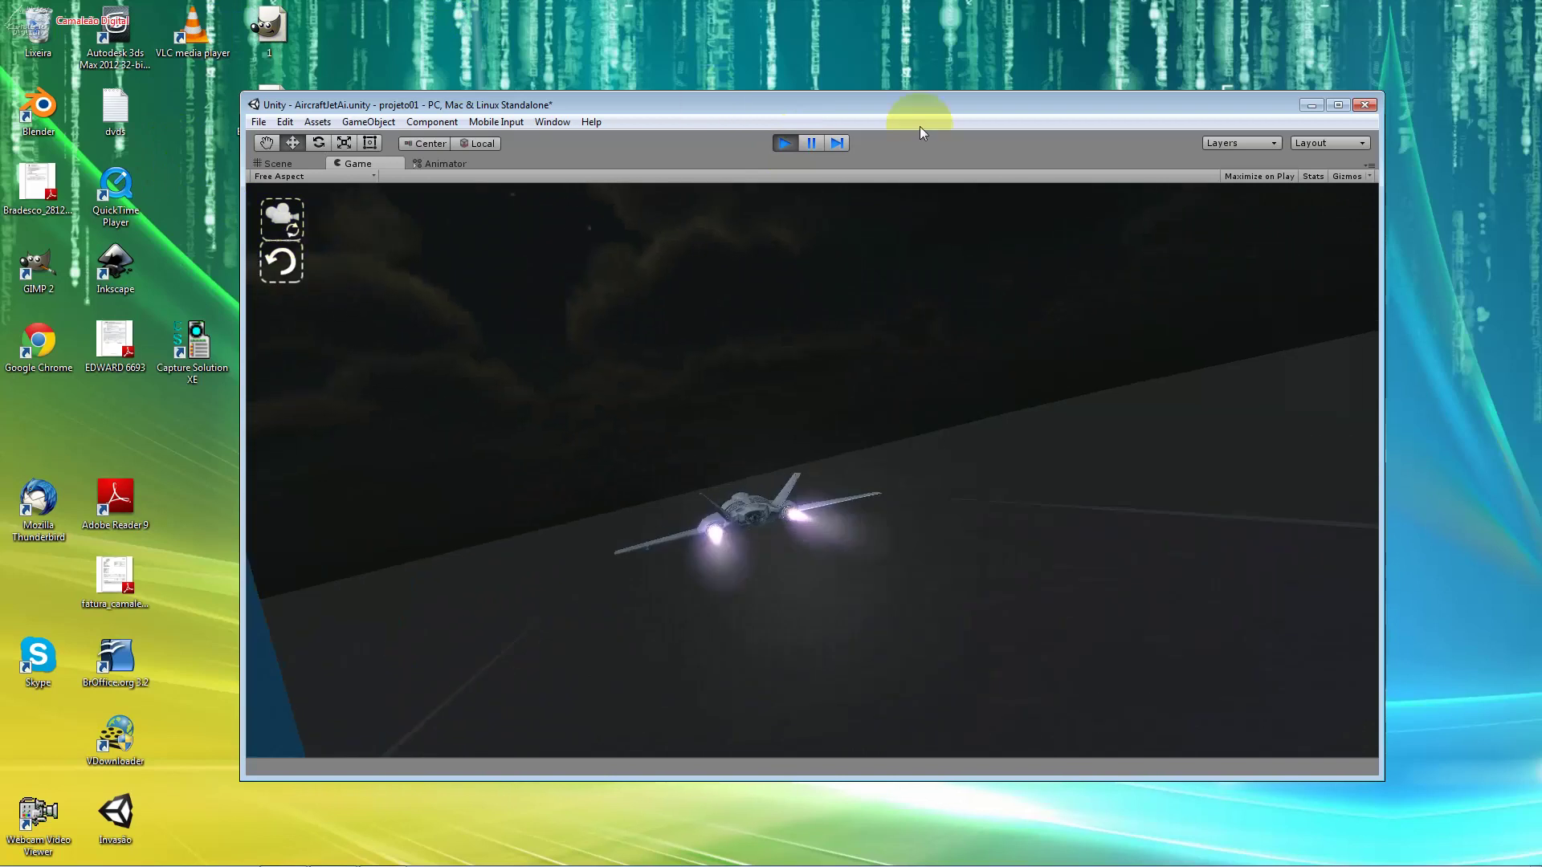
left_click(779, 147)
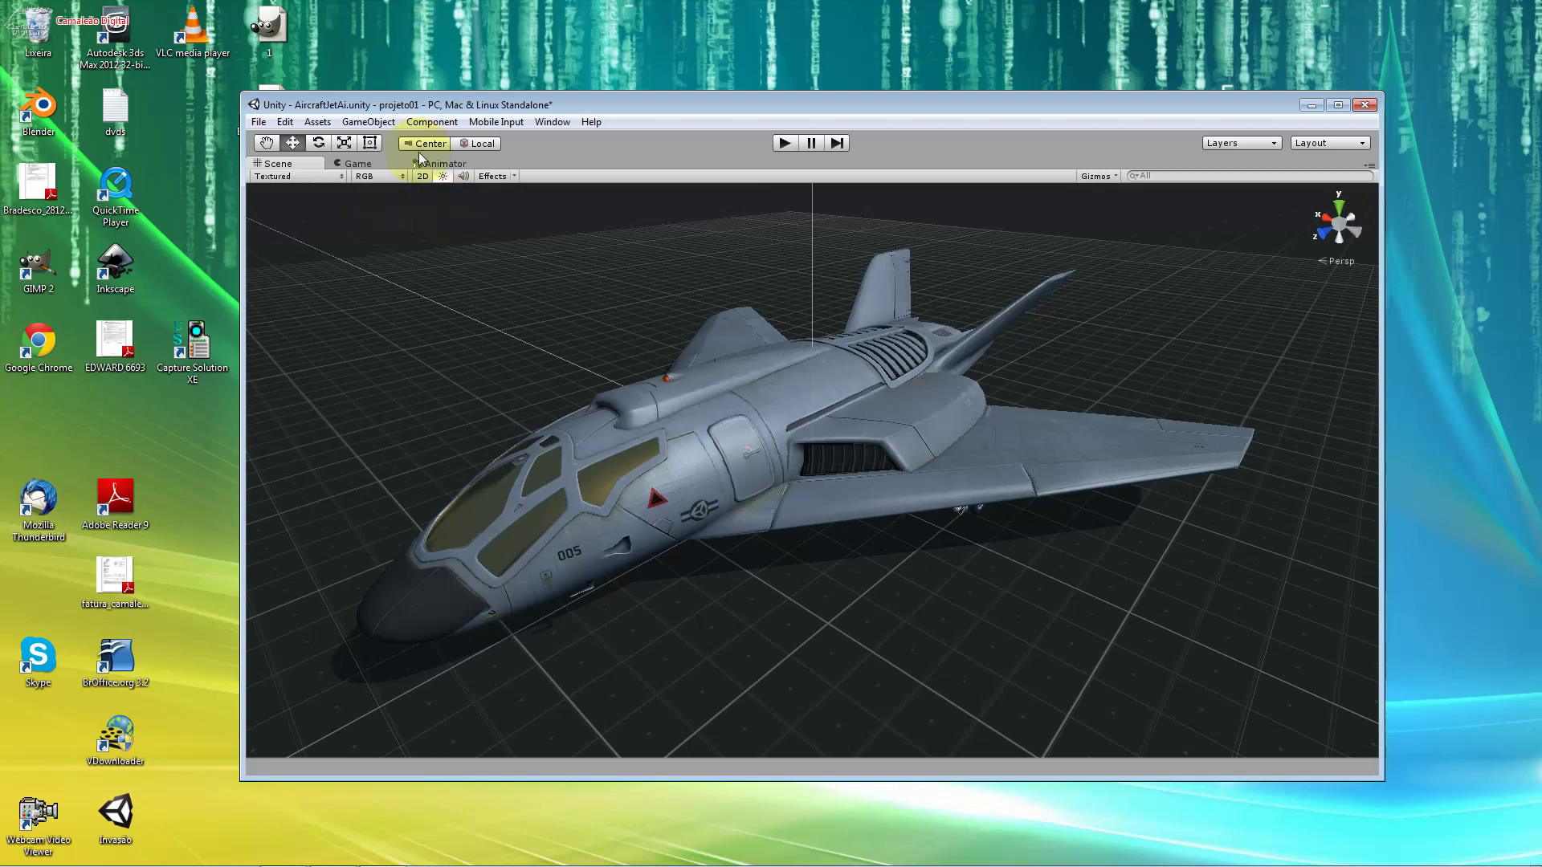
Step: Open AircraftPropeller4Axis from SampleScenes › Scenes without saving, then select the propeller aircraft
left_click(559, 128)
left_click(682, 291)
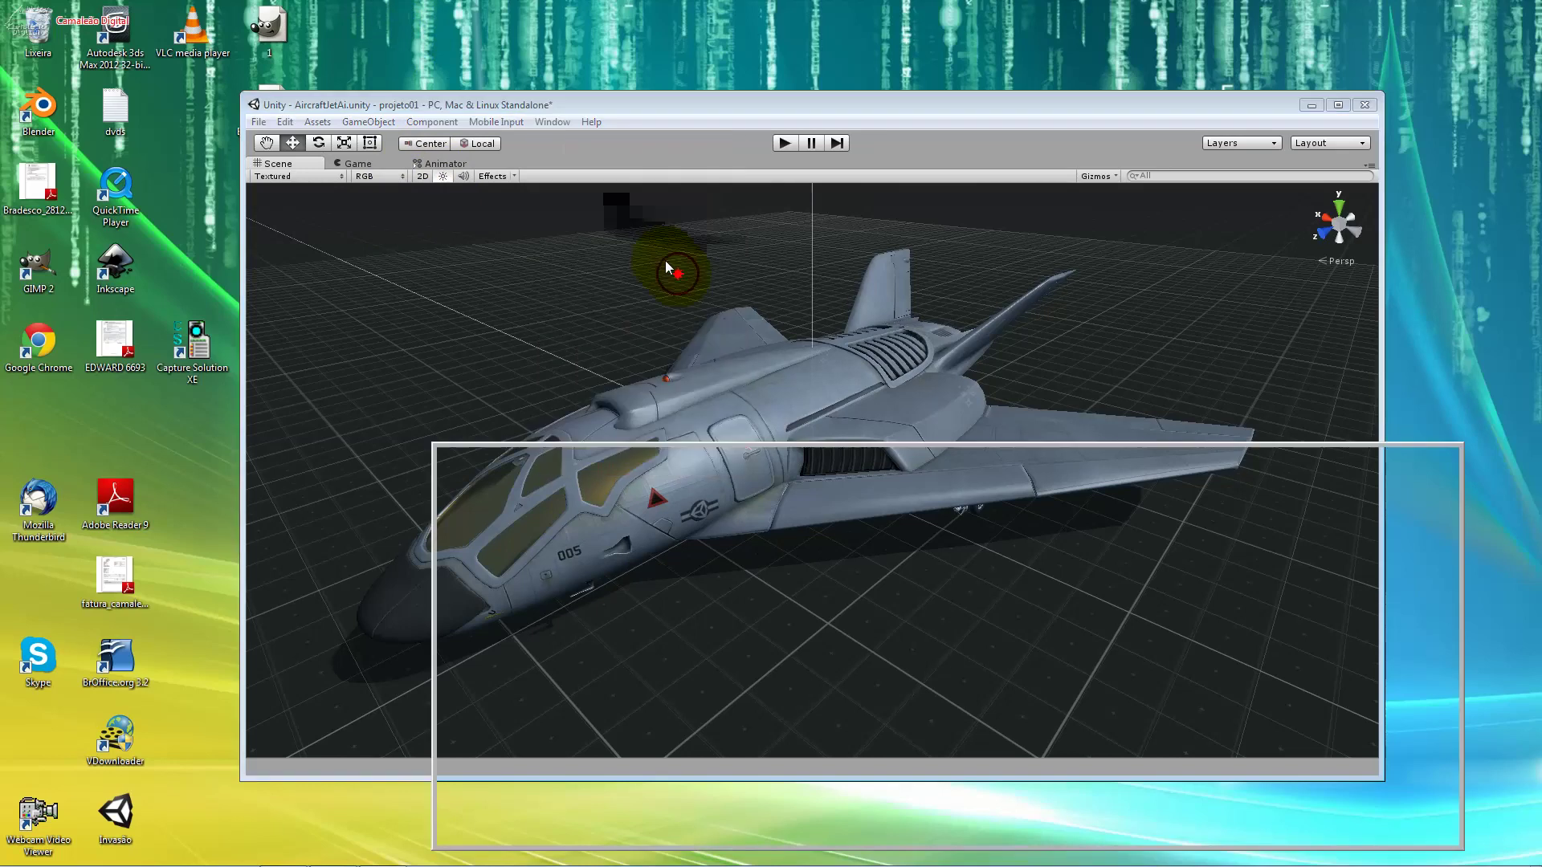
double_click(634, 532)
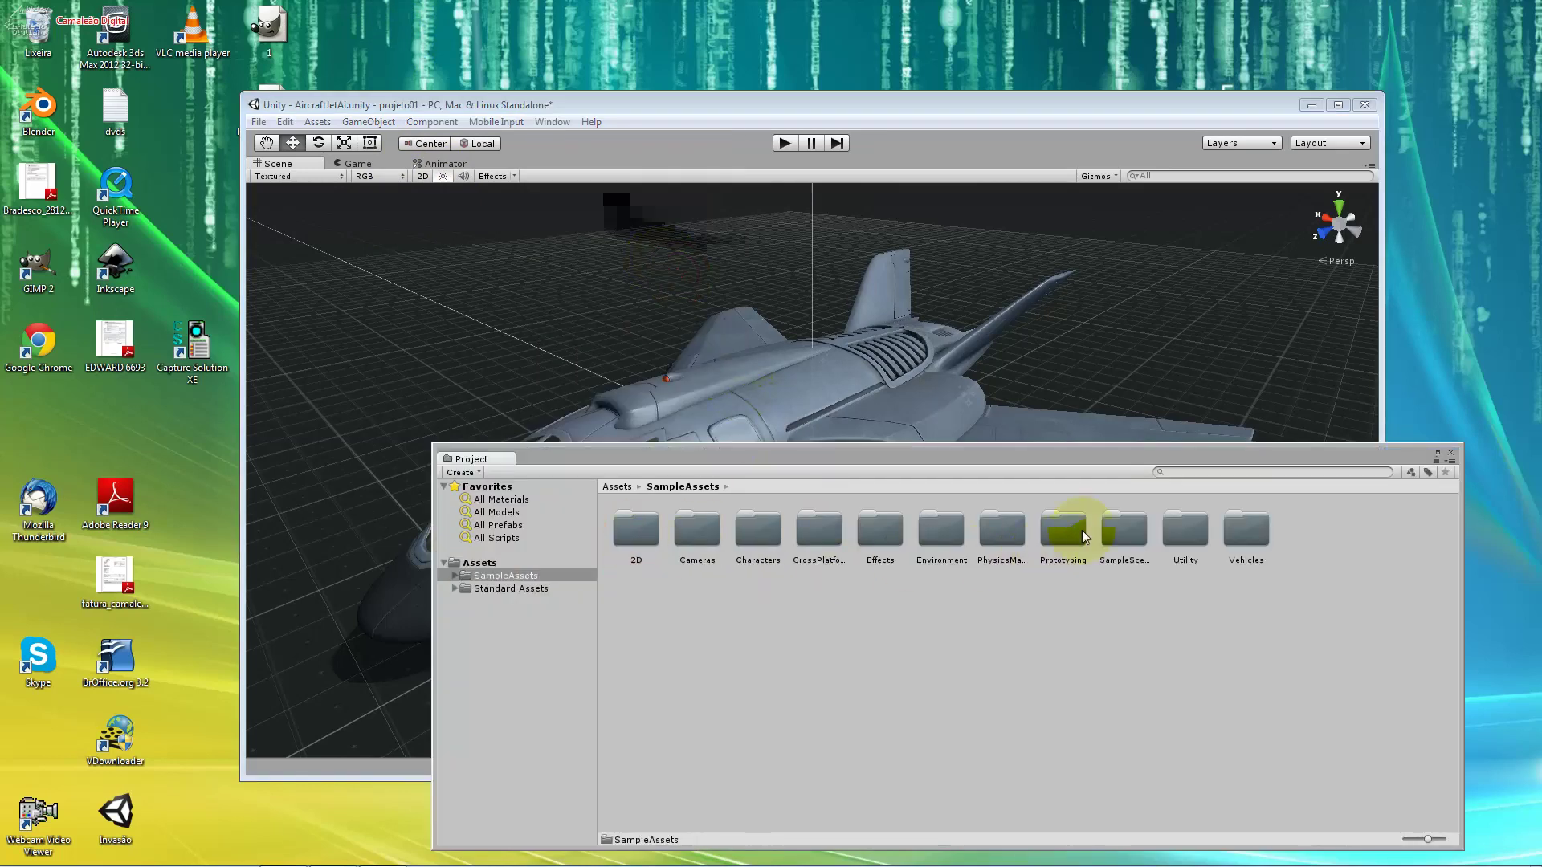
double_click(1126, 530)
double_click(763, 540)
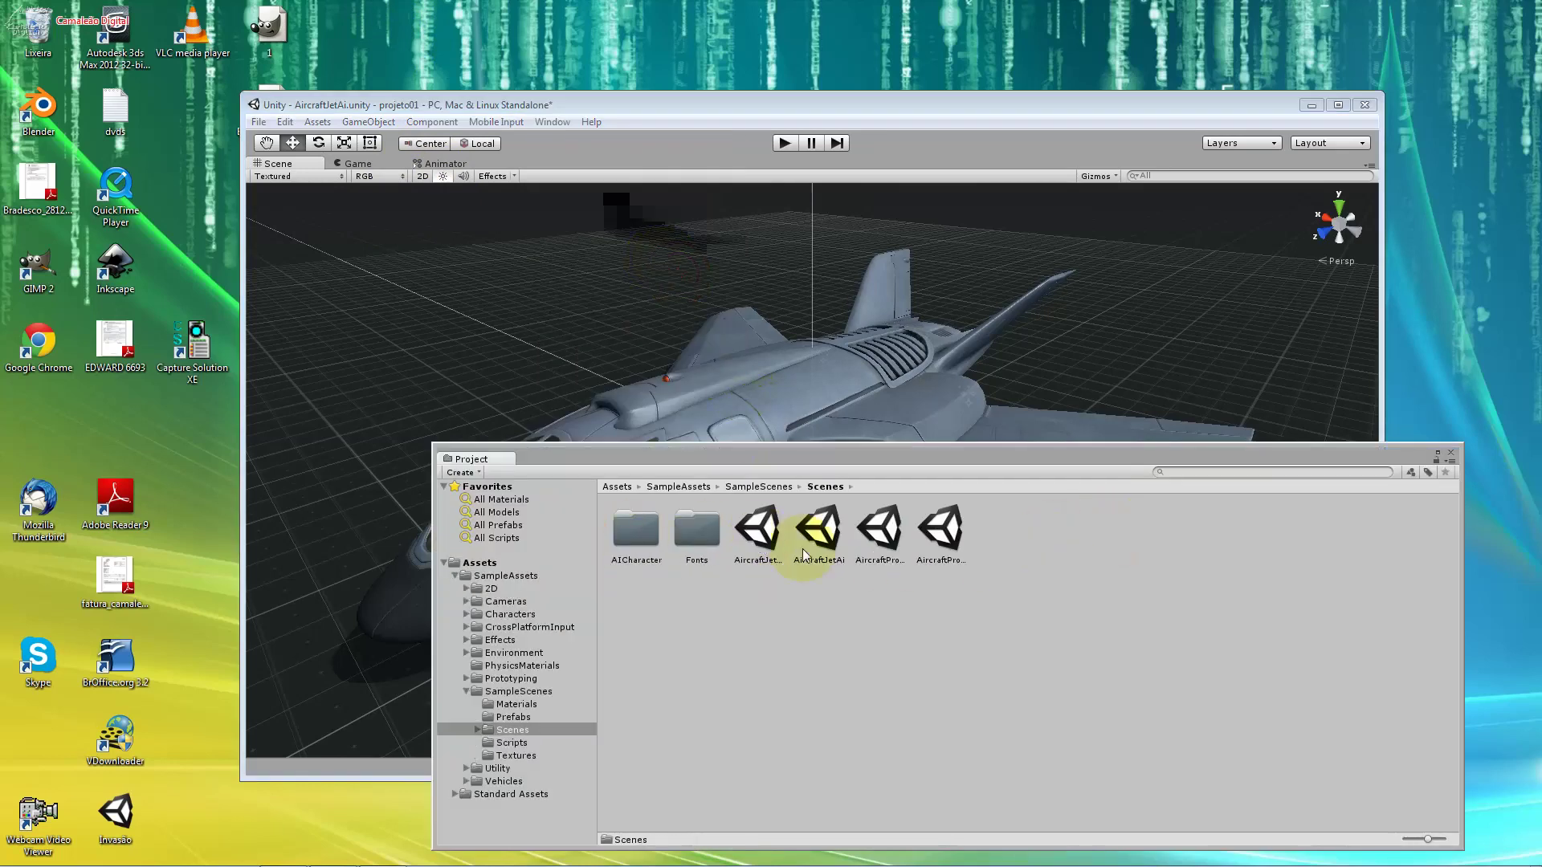
double_click(880, 530)
left_click(847, 490)
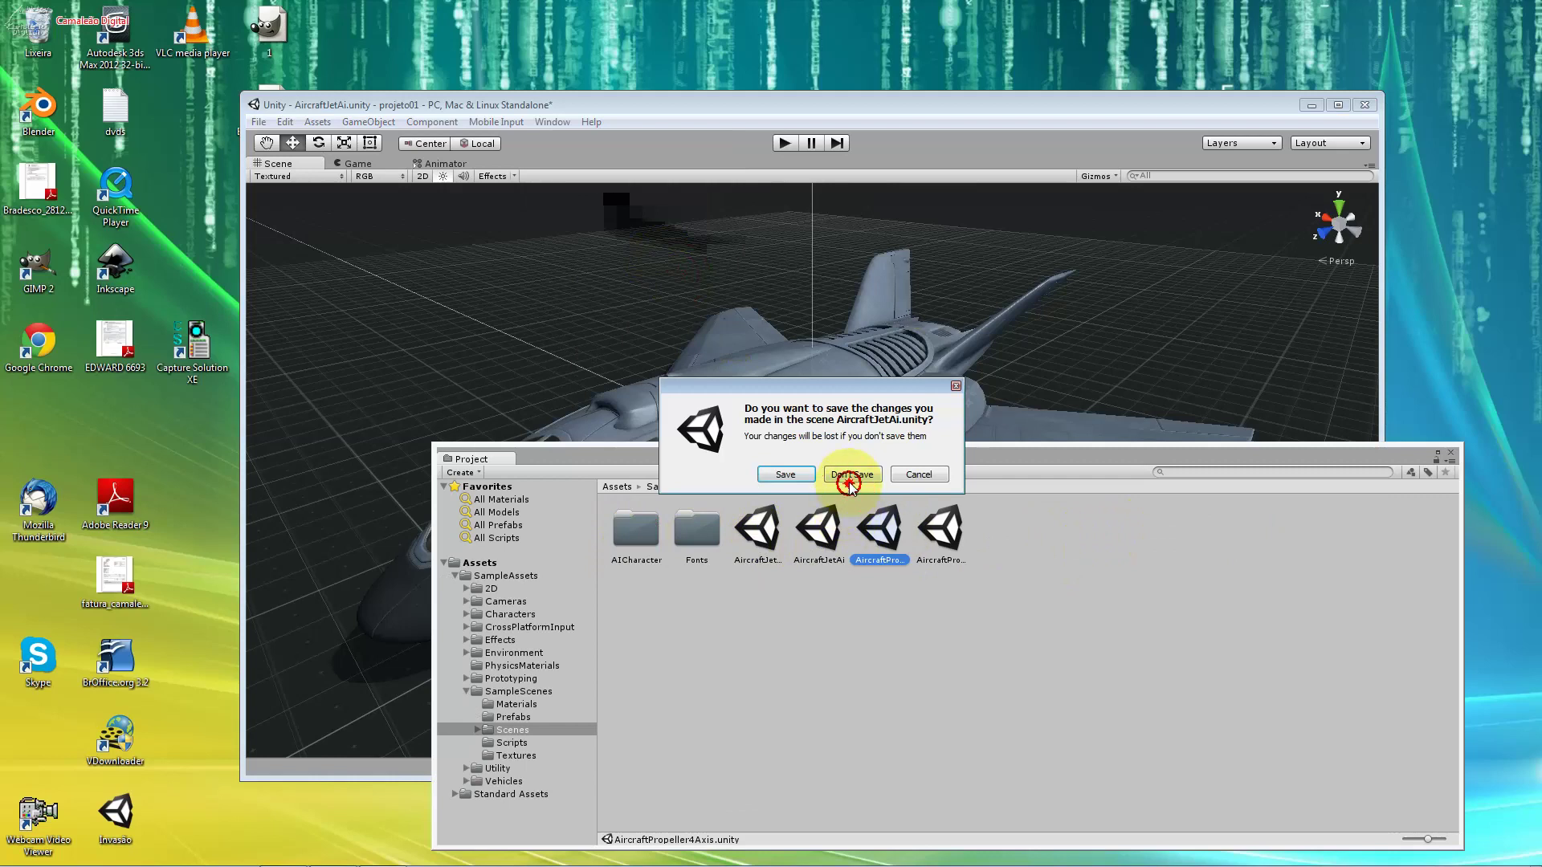
left_click(1451, 452)
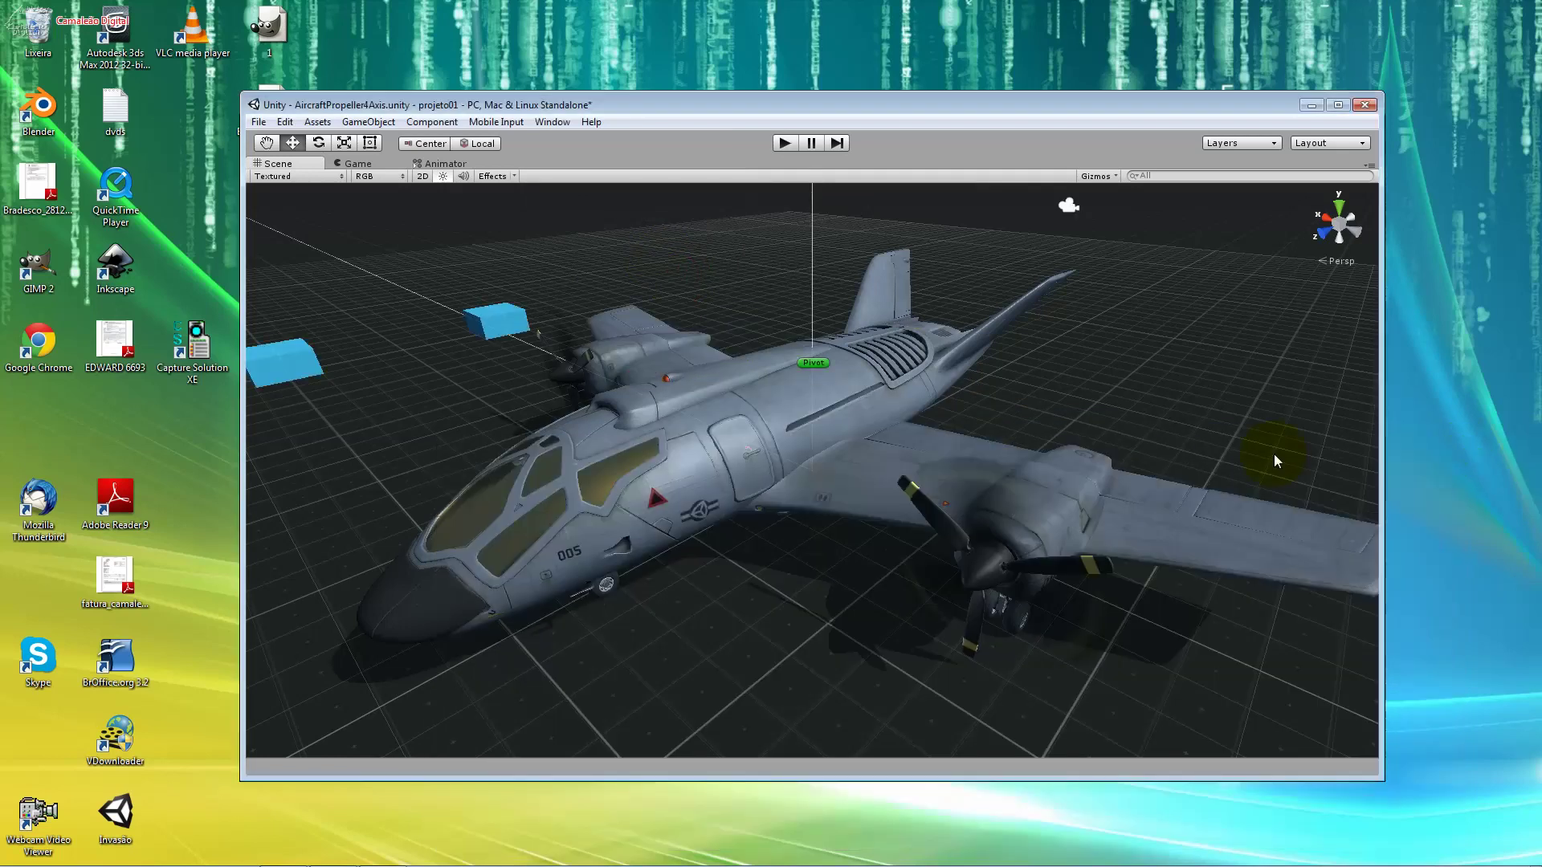
left_click(939, 524)
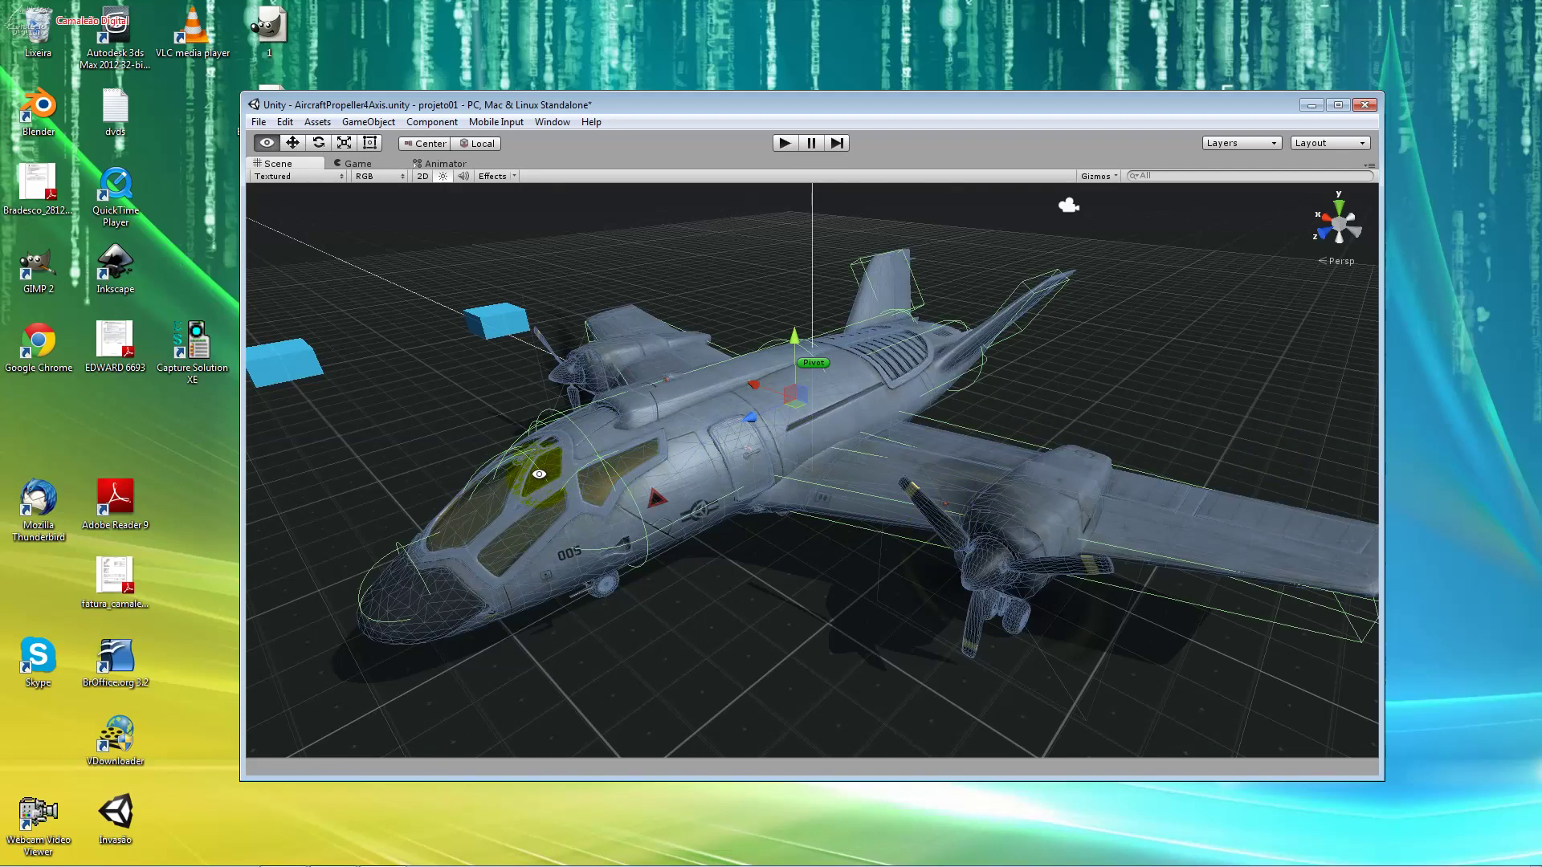
Step: Orbit to the propeller aircraft's other side and start playing AircraftPropeller4Axis
left_click_drag(539, 474, 1030, 500, "alt")
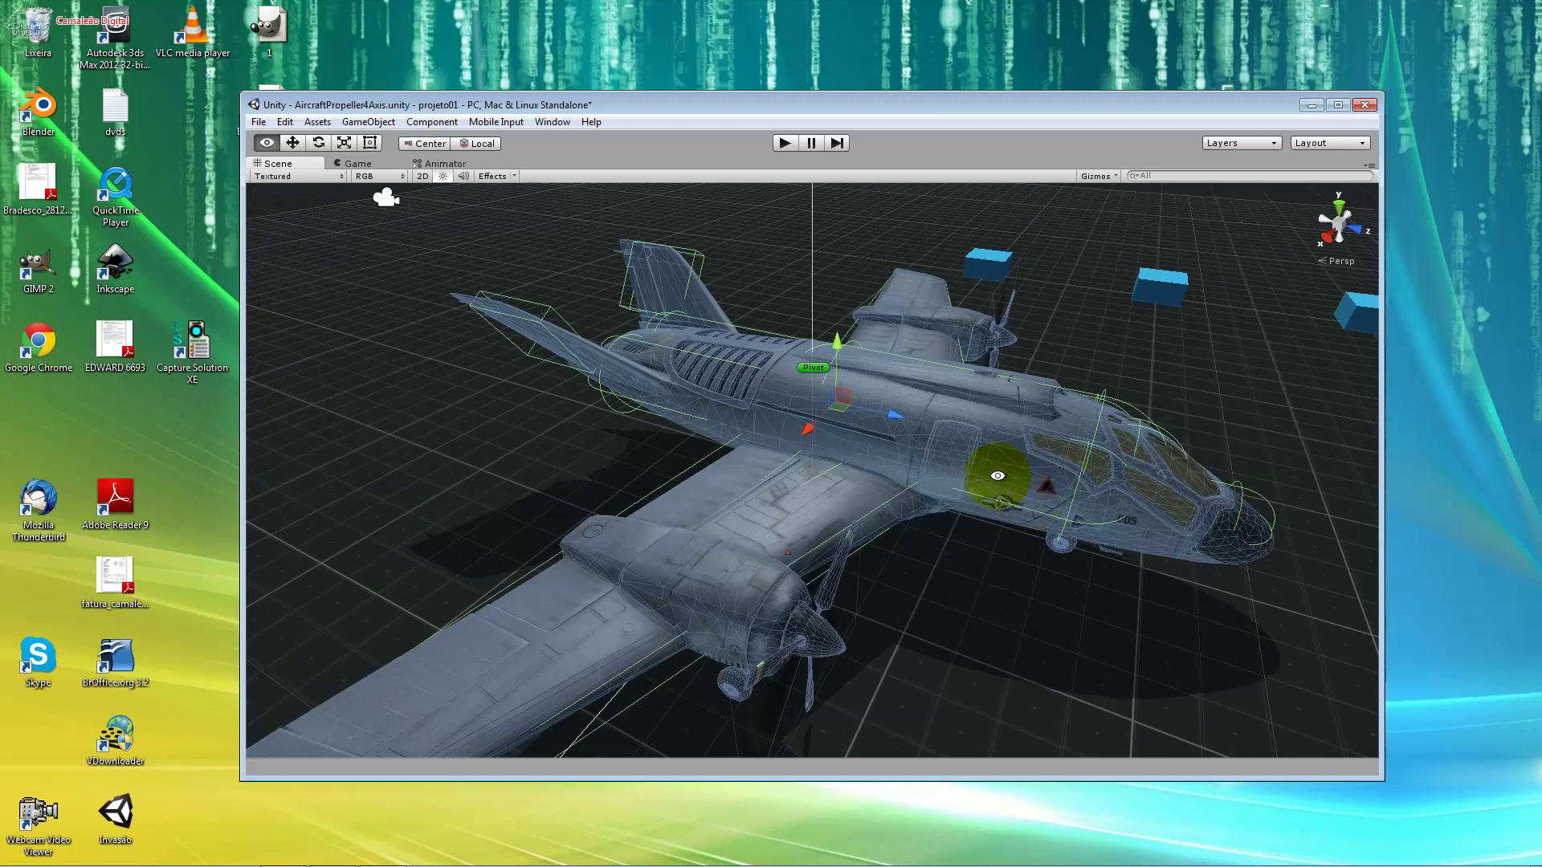
left_click(785, 144)
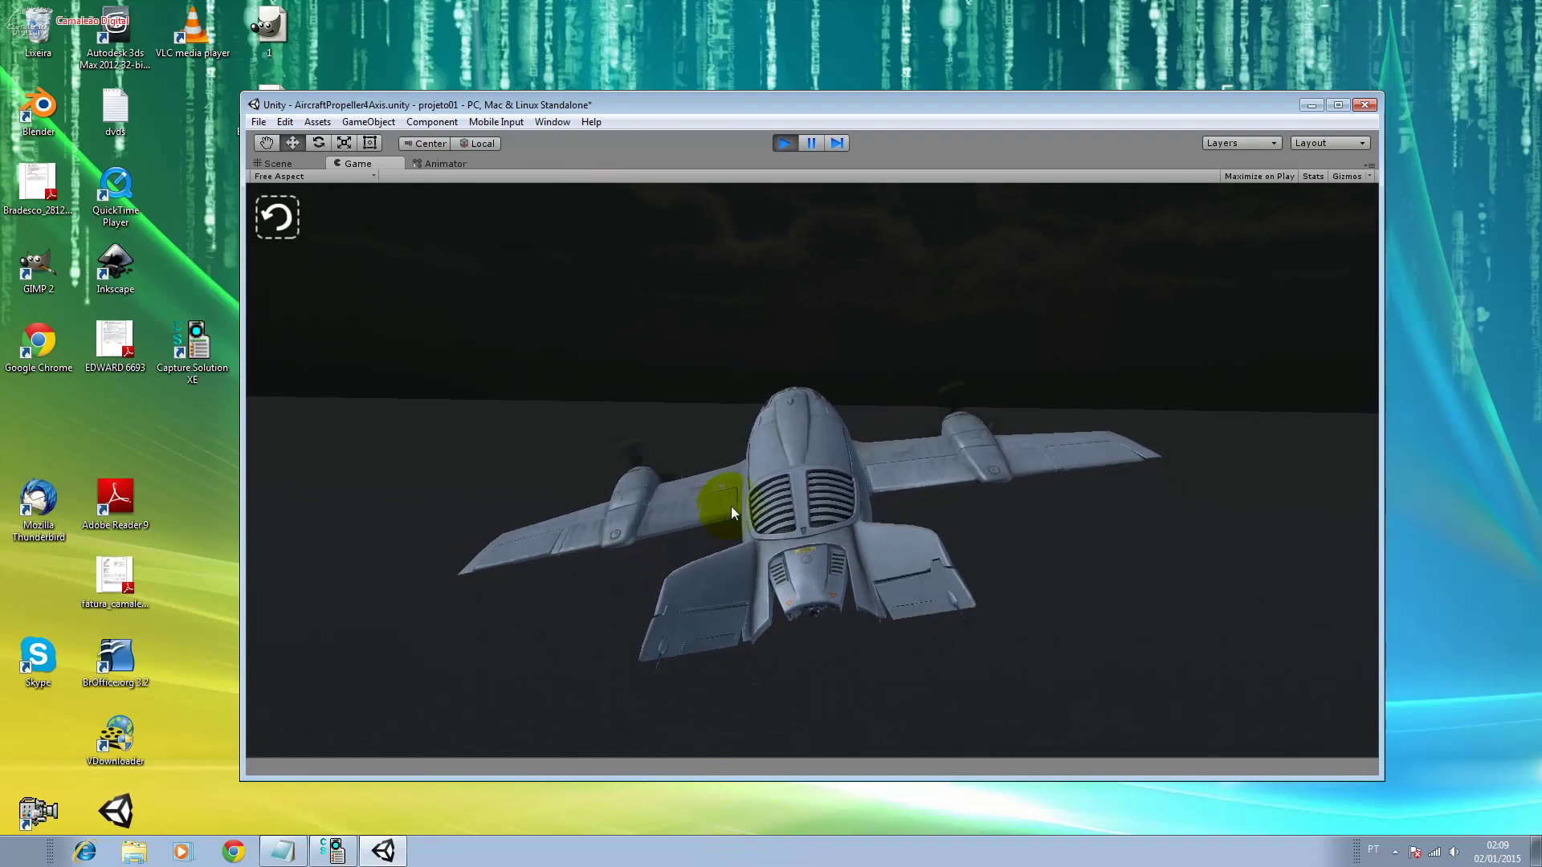
Step: Stop the propeller aircraft test run and bring up the Project browser
left_click(268, 225)
left_click(785, 144)
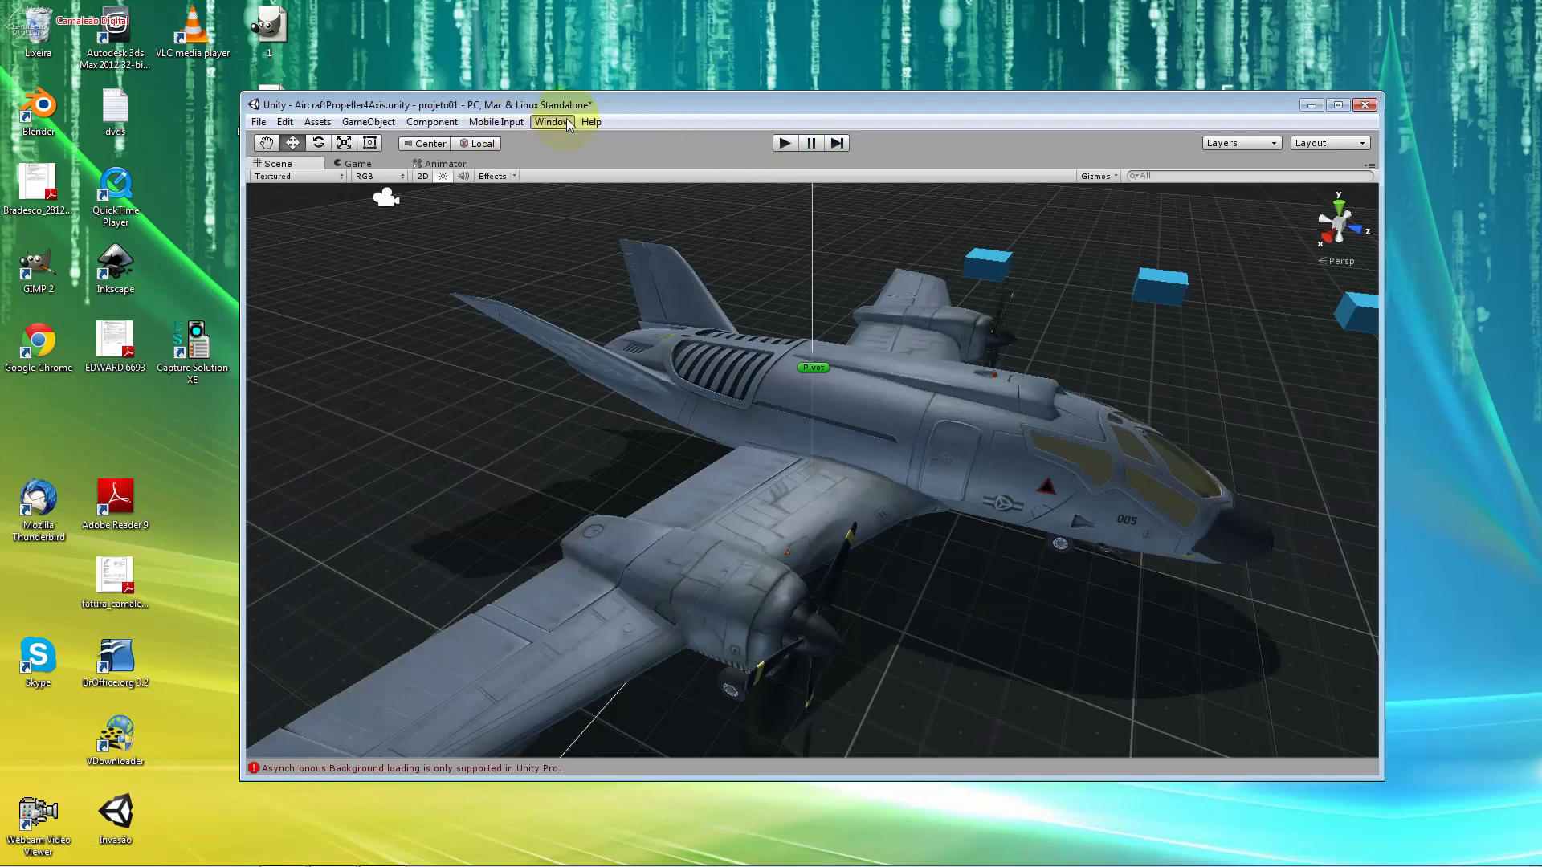
left_click(568, 124)
left_click(589, 277)
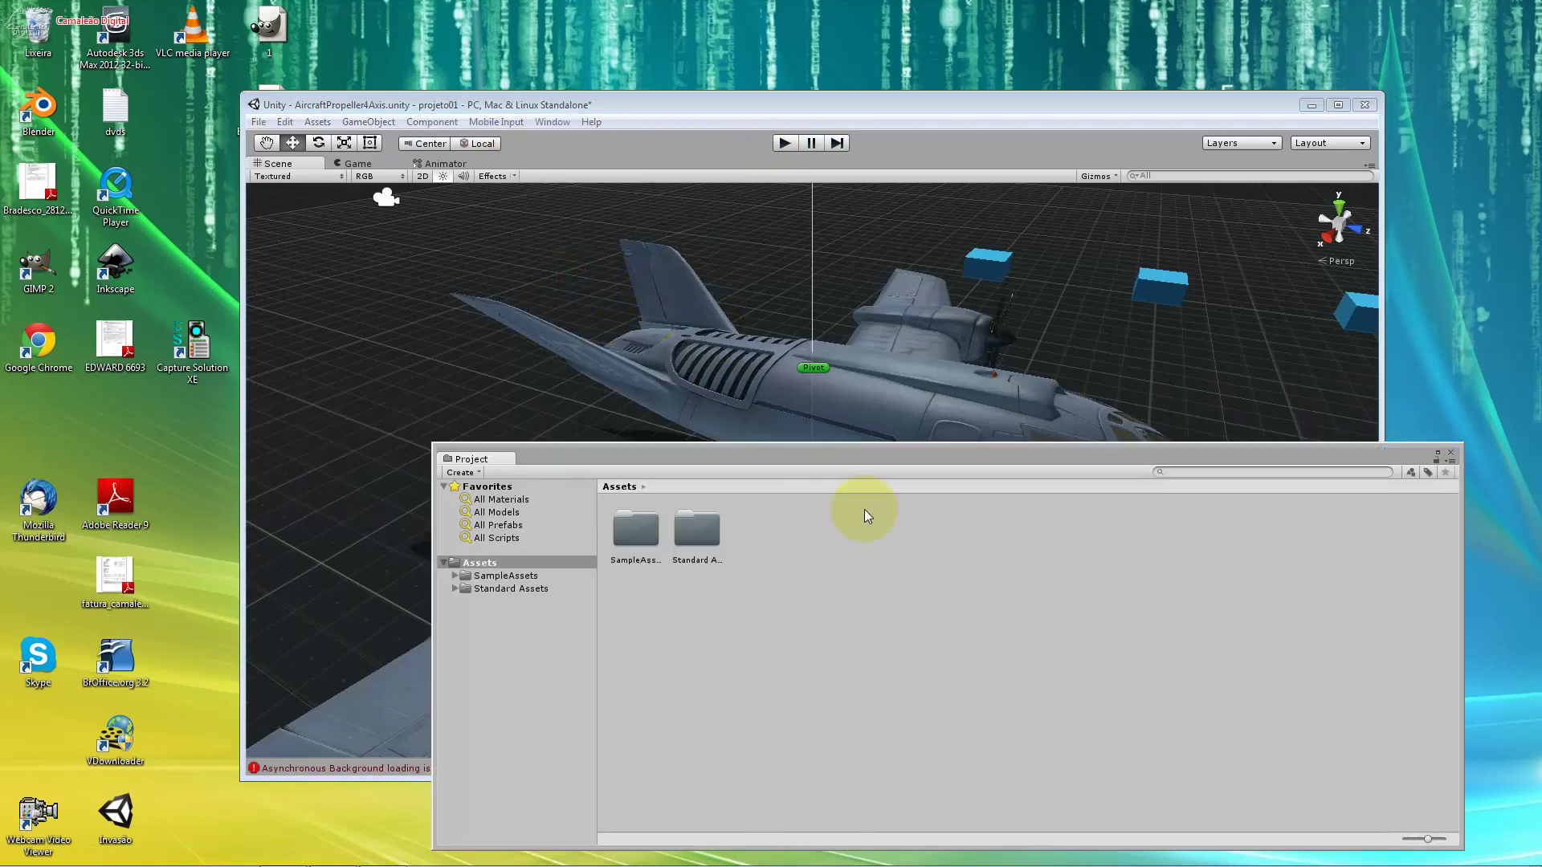
Step: Open SampleAssets > SampleScenes > Scenes > AircraftPropellerAi, discarding the AircraftPropeller4Axis scene changes
double_click(637, 531)
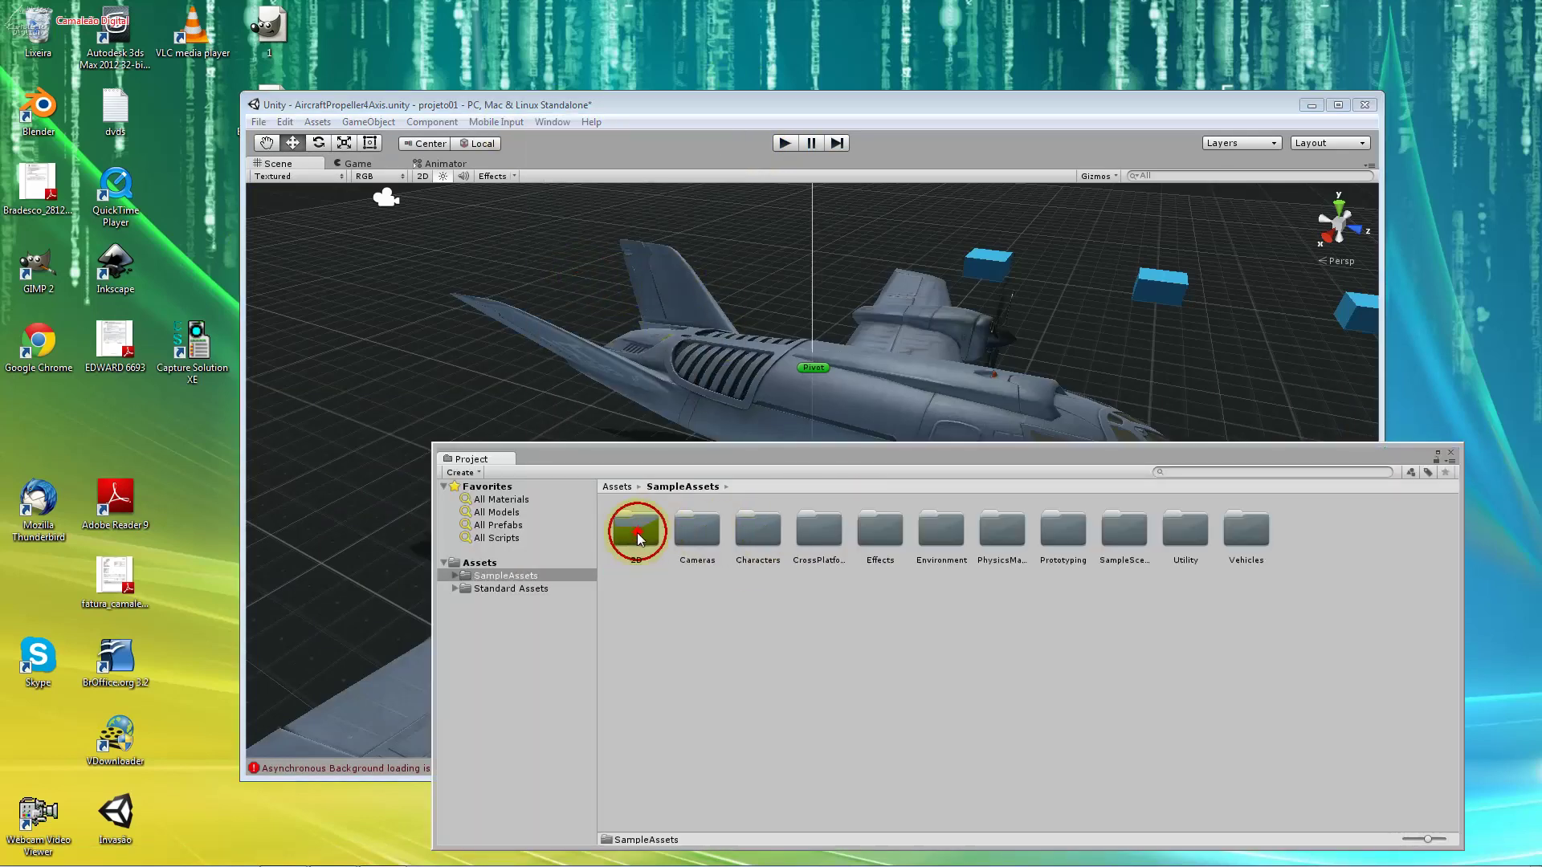
double_click(1114, 538)
left_click(821, 541)
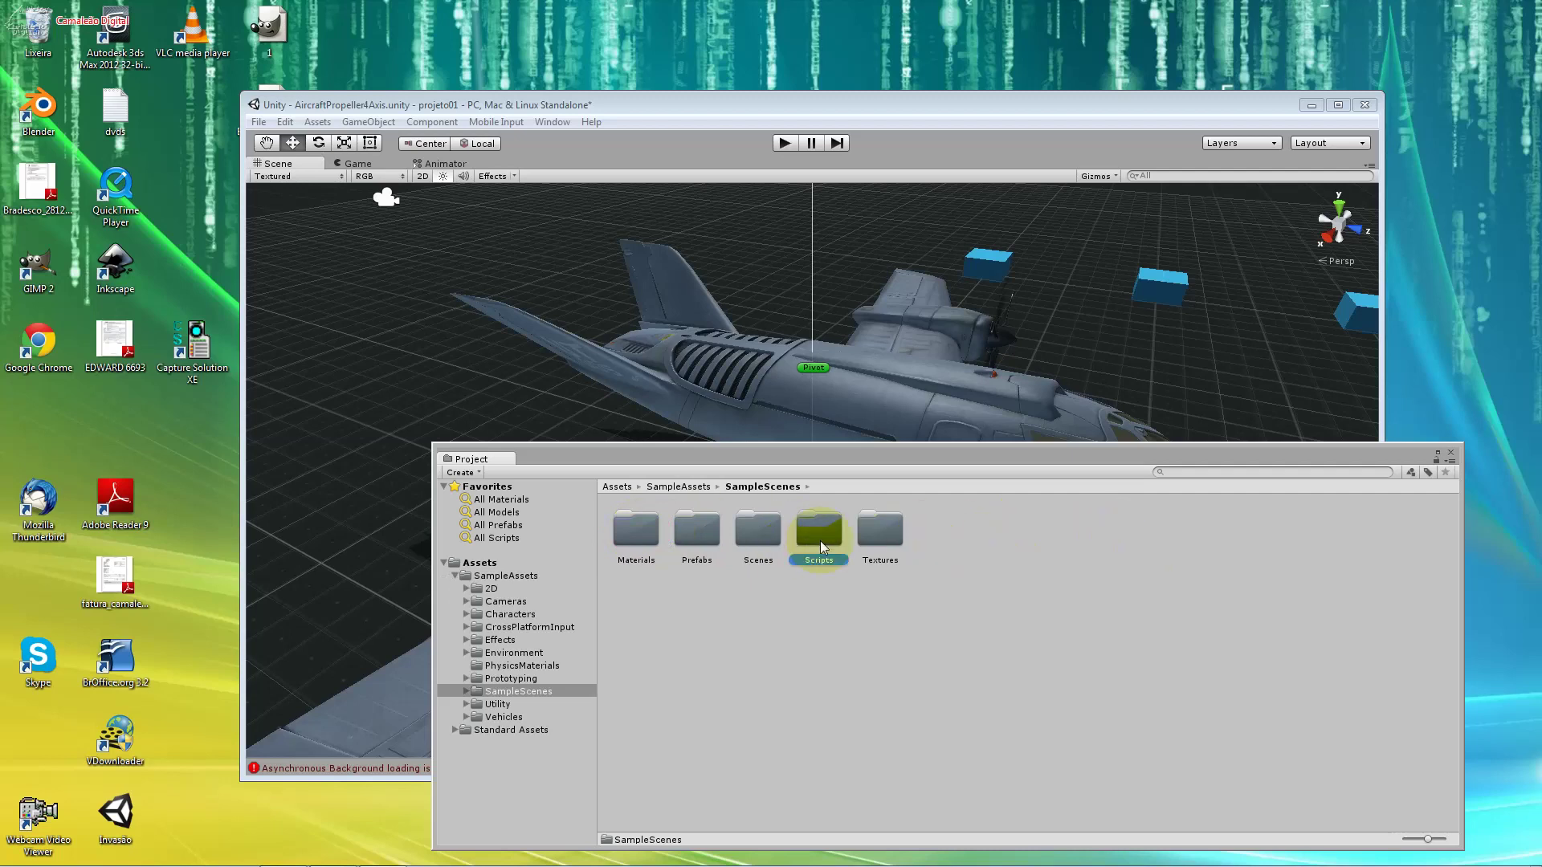
double_click(778, 532)
left_click(935, 536)
left_click(845, 469)
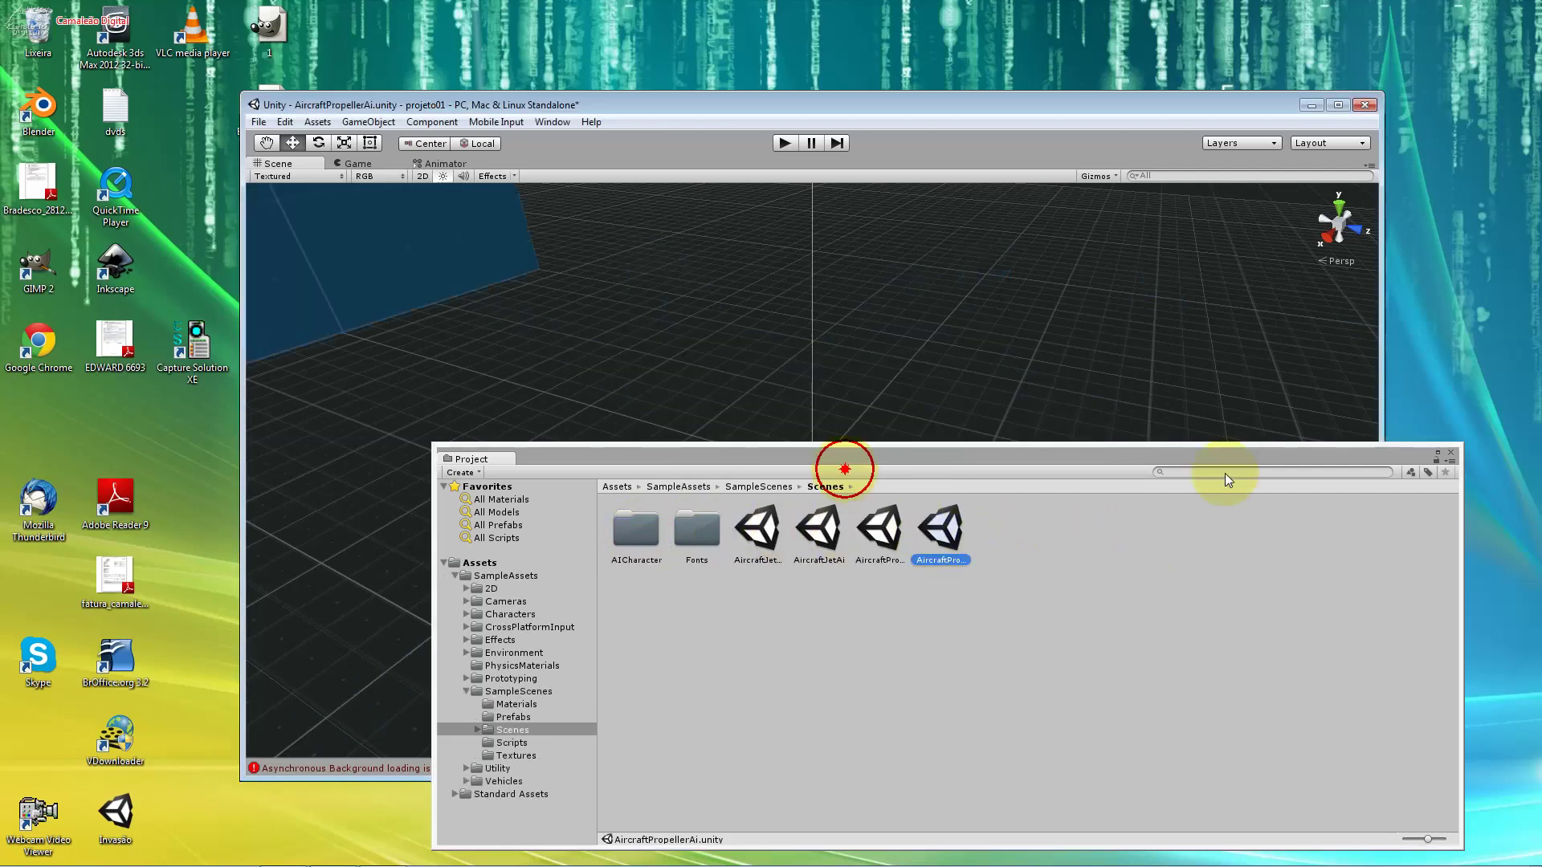
left_click(1451, 452)
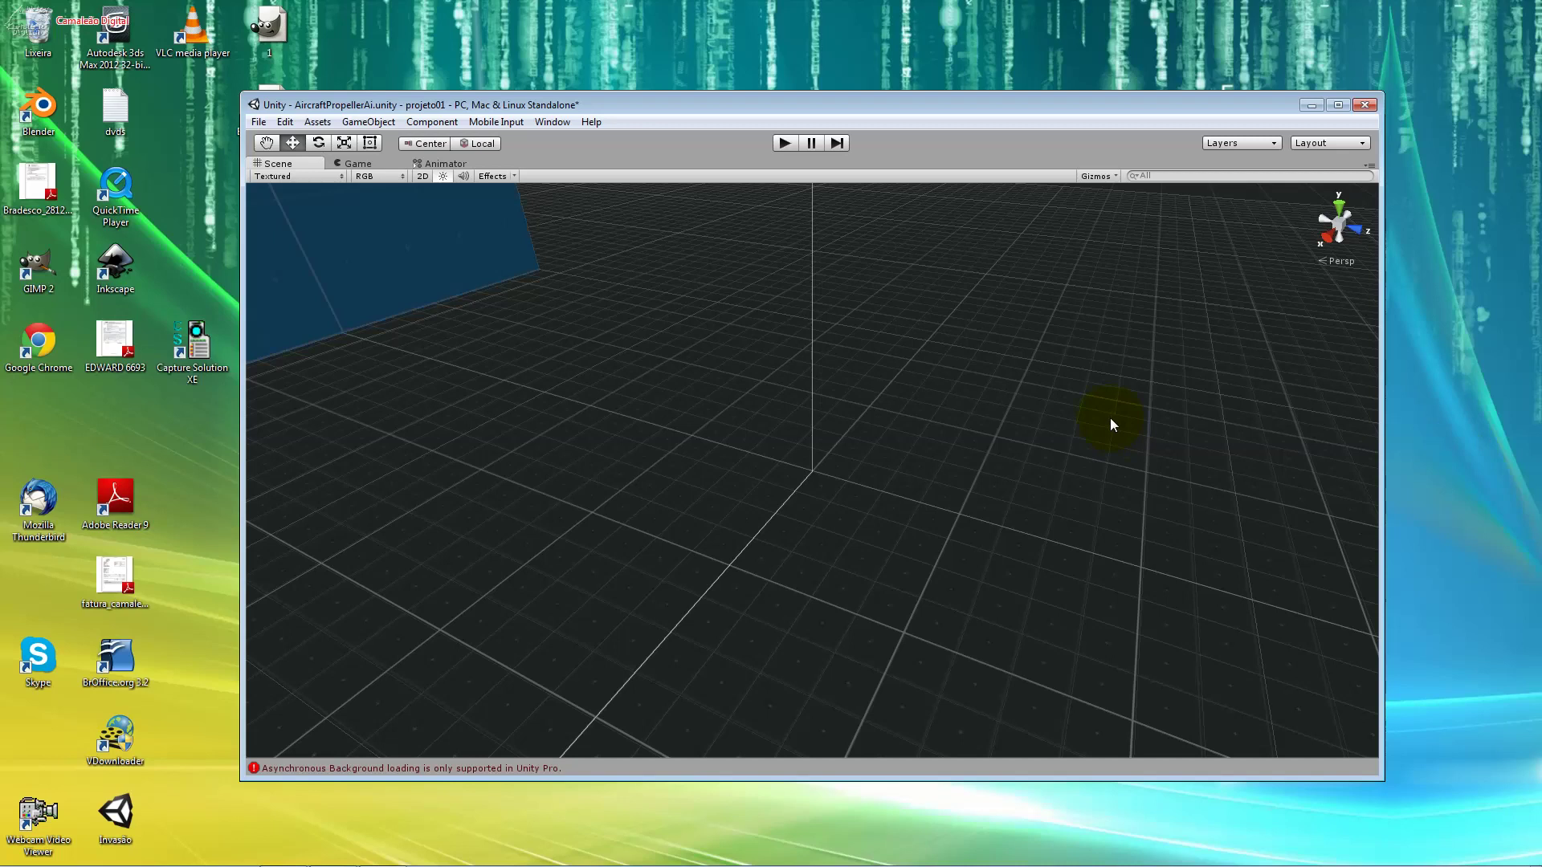
scroll(1110, 418, "up", 2)
Step: Zoom in on the Scene view and start test-playing the AircraftPropellerAi scene
scroll(1110, 418, "up", 2)
scroll(1110, 418, "up", 2)
scroll(1110, 418, "up", 2)
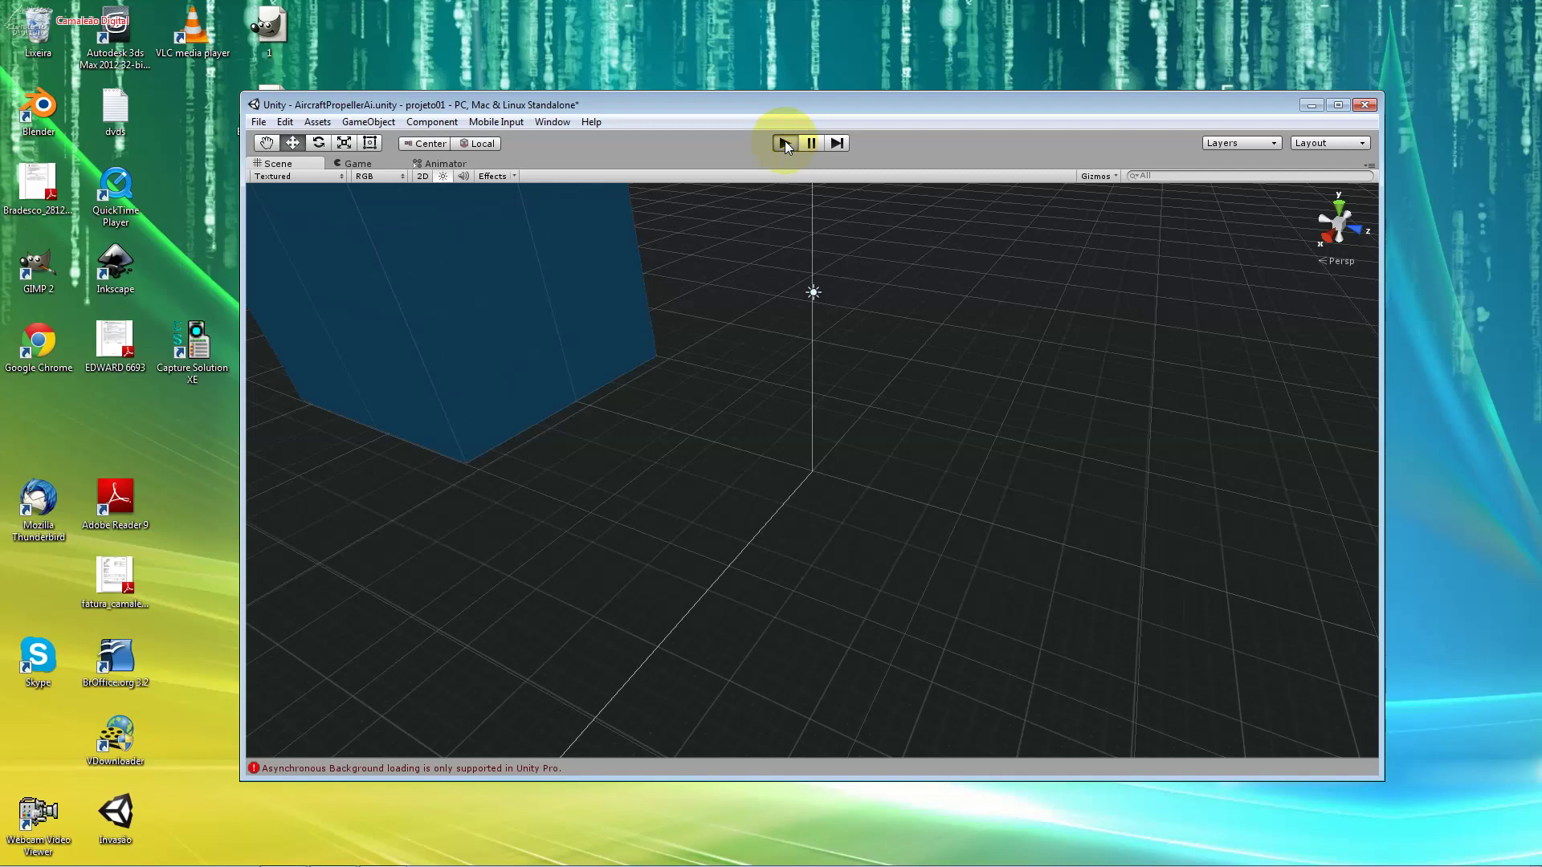
left_click(784, 142)
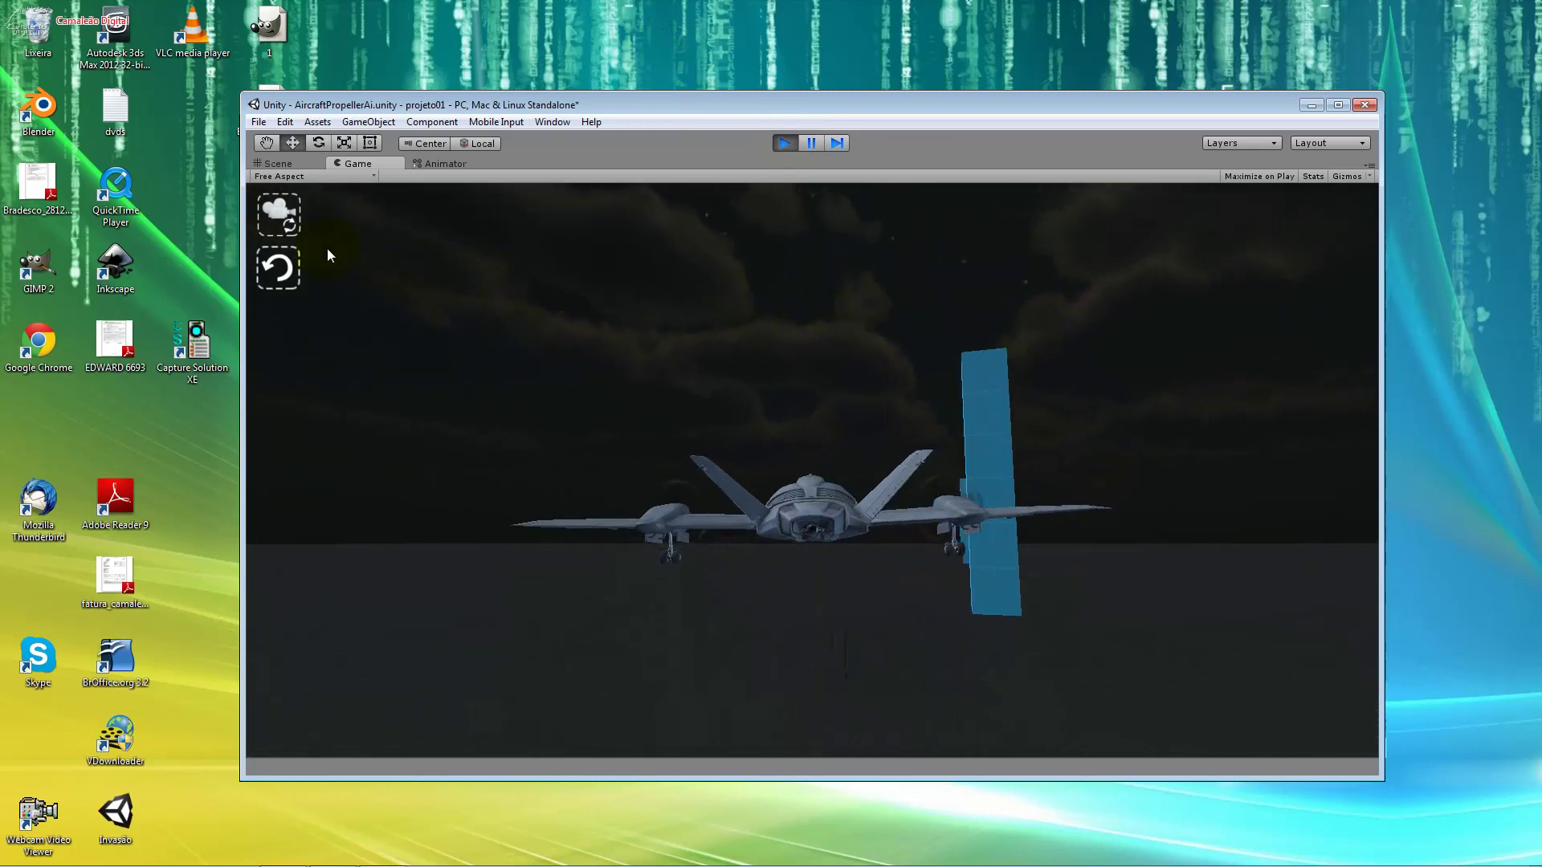
Step: Toggle between the ground camera and the chase camera three times, then stop the run
left_click(275, 230)
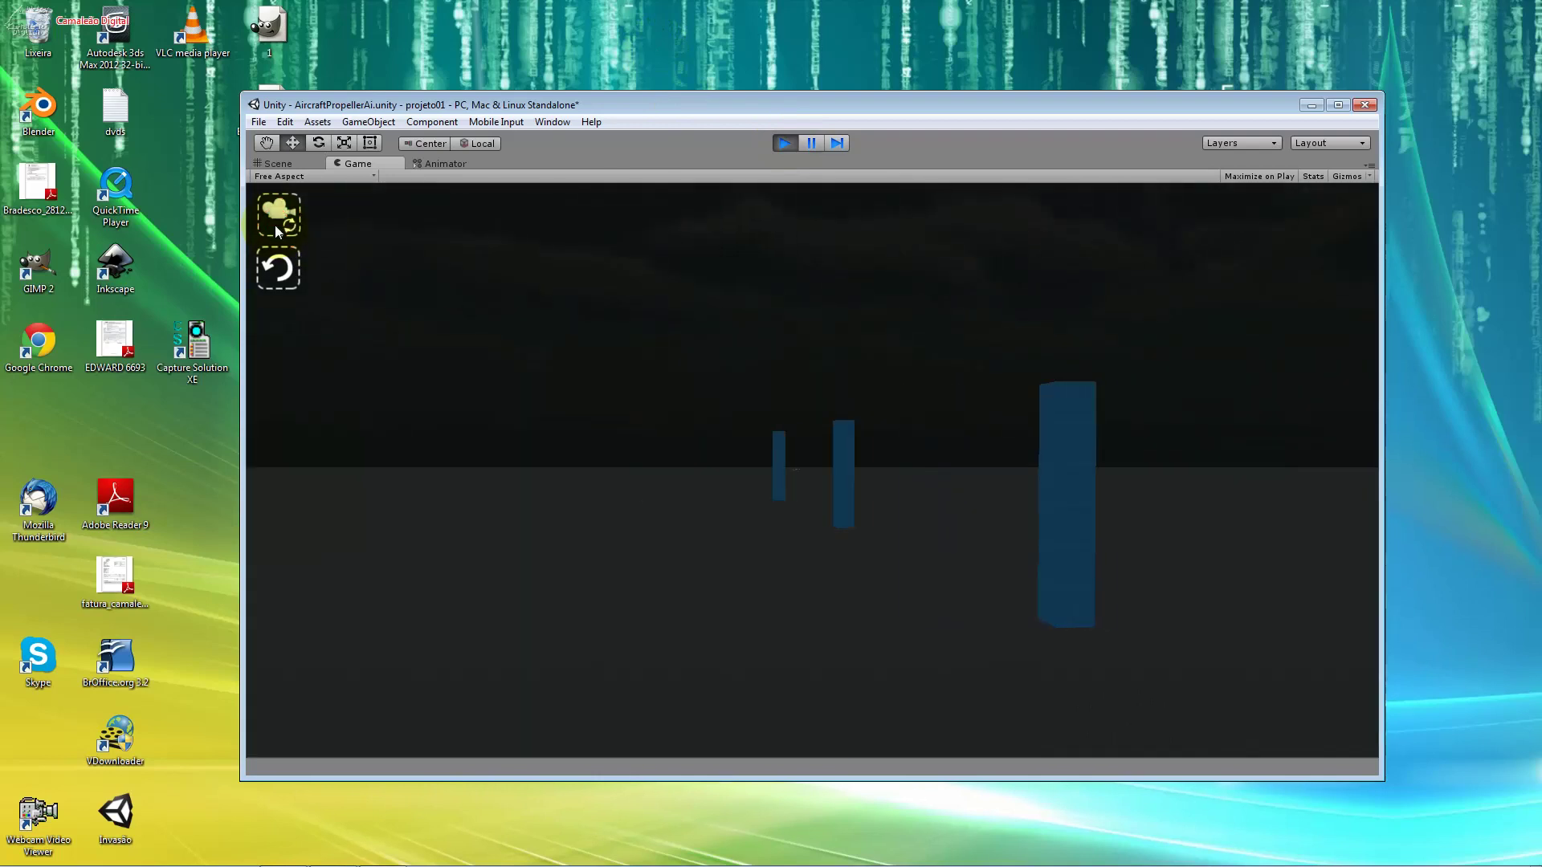
left_click(275, 230)
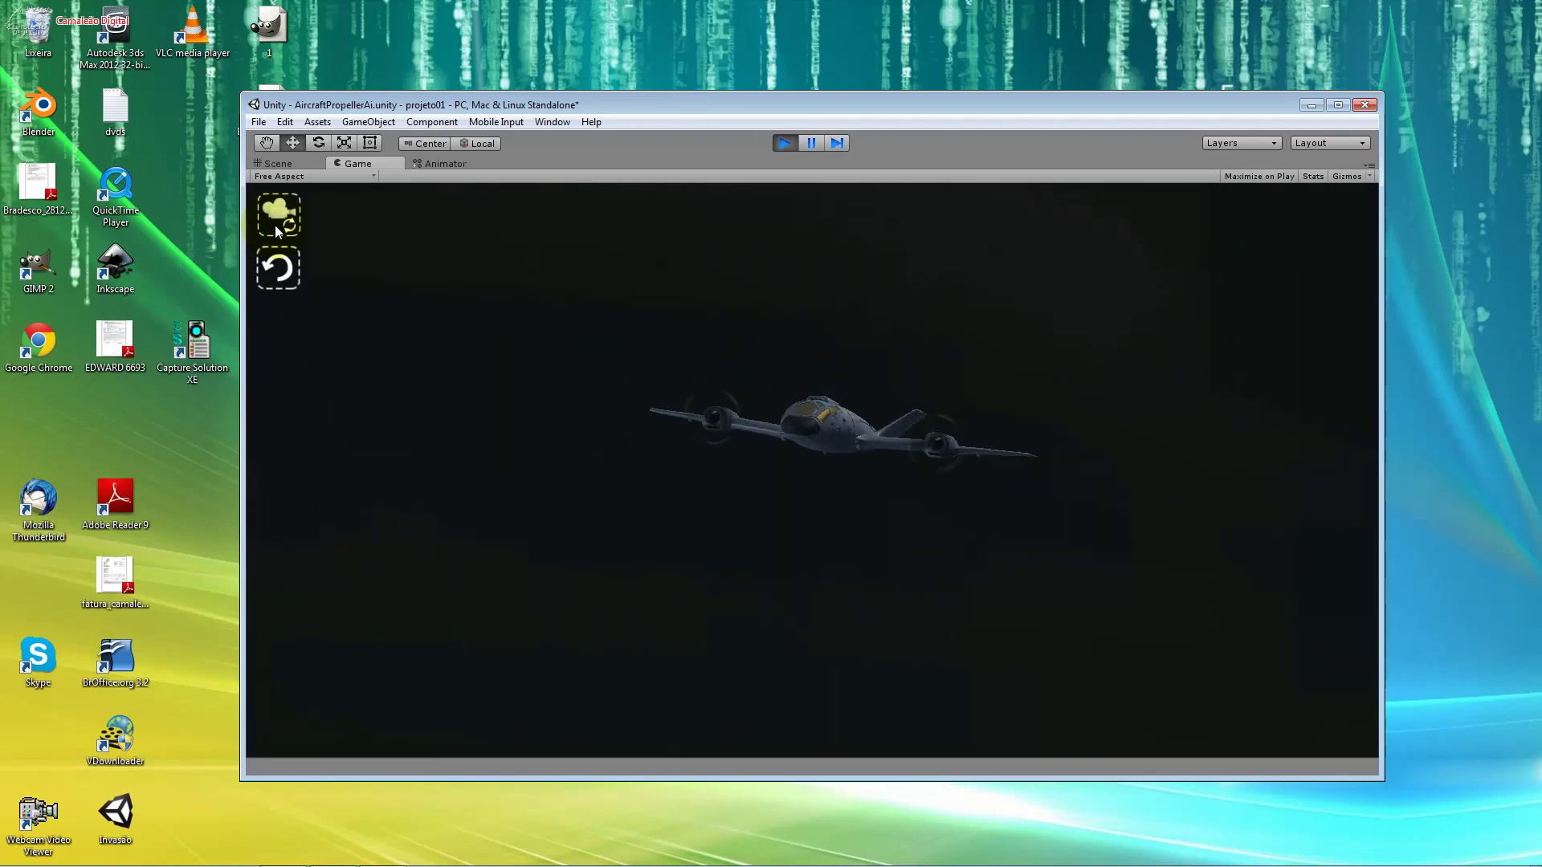
left_click(276, 231)
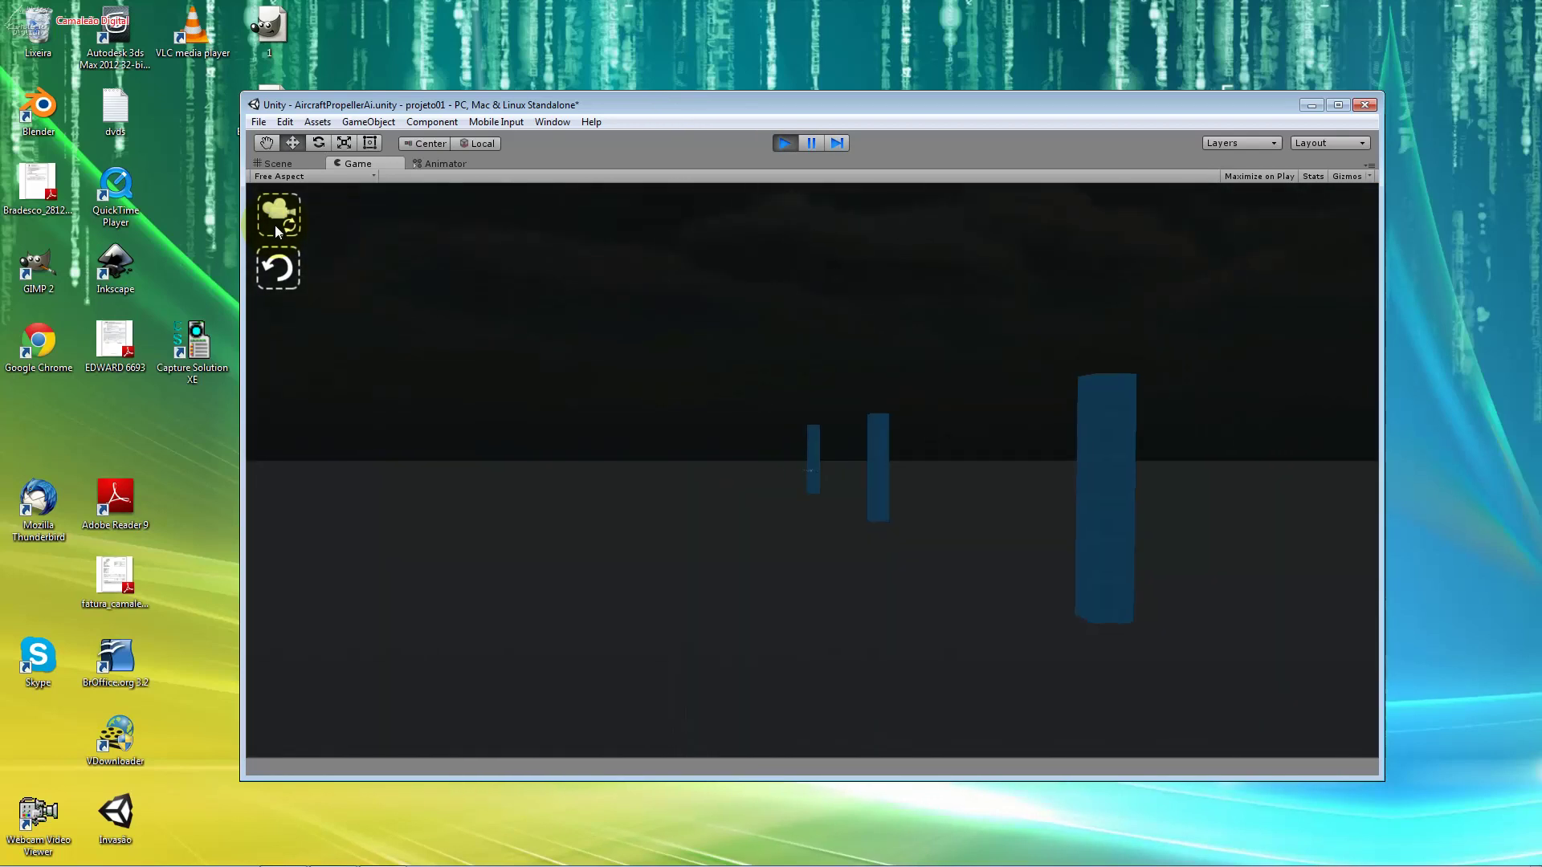
left_click(787, 144)
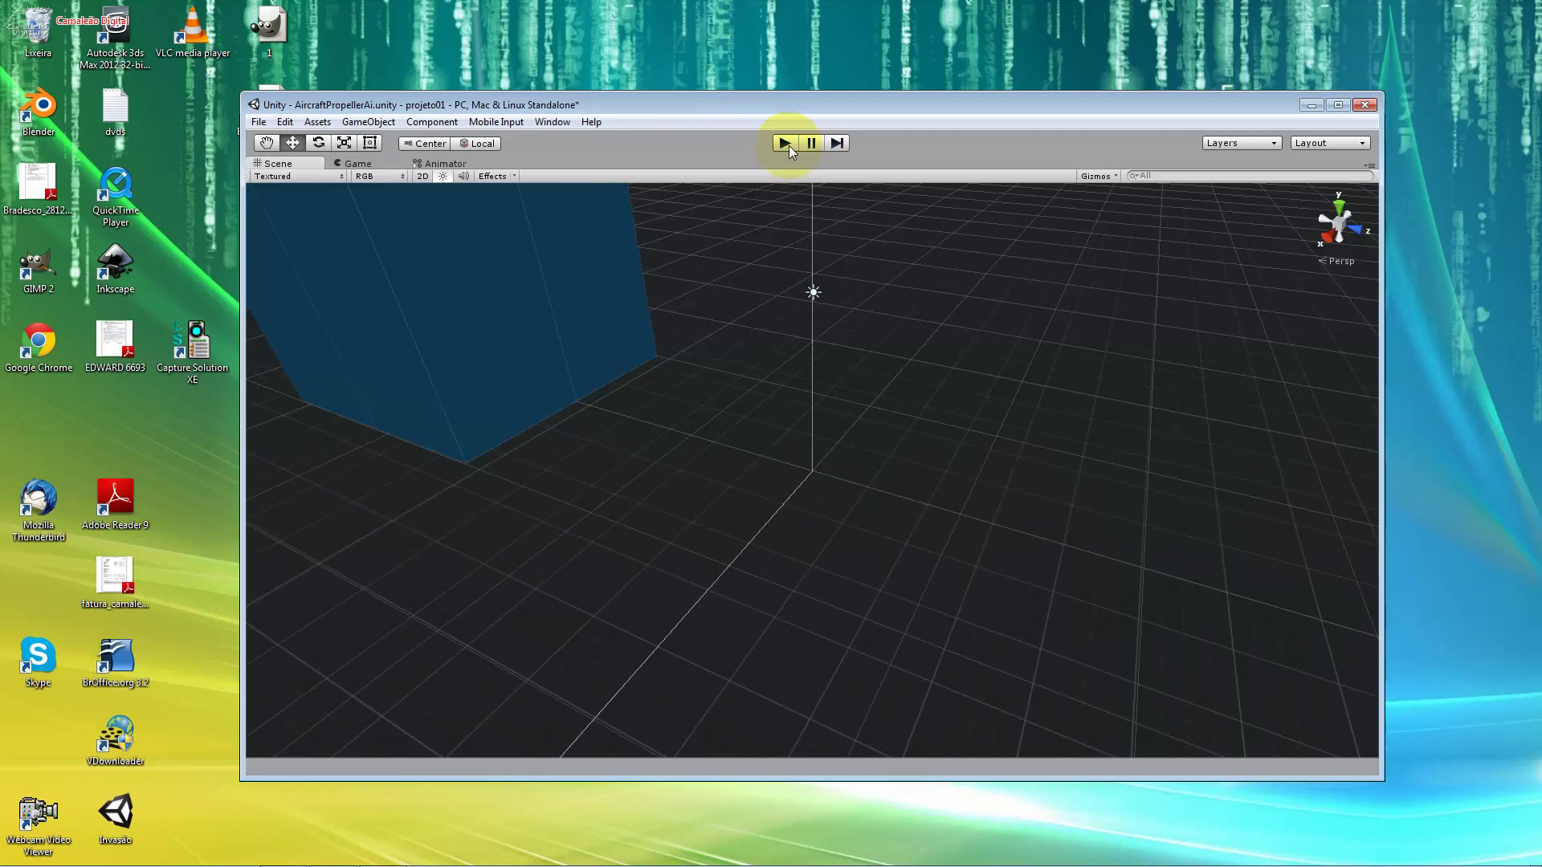